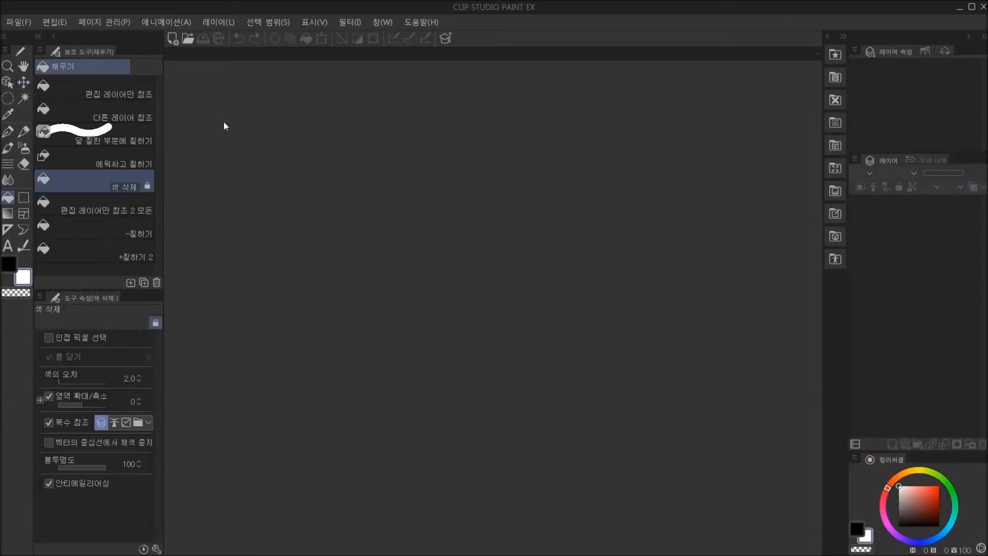
Open the 로맨스 line-art file from the 로맨스 folder inside 따라하기 샘플 최종 파일 on the desktop (바탕 화면).
click(188, 41)
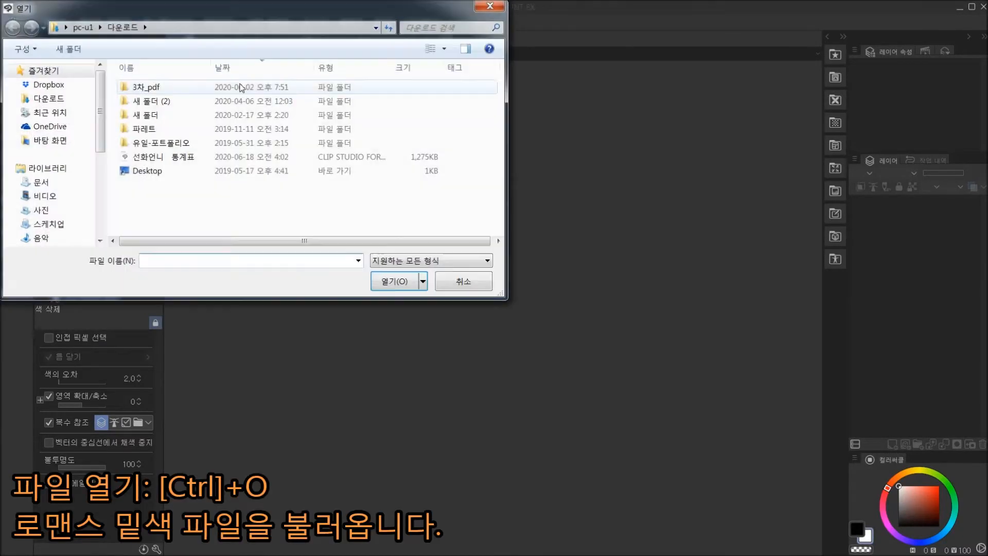
click(49, 140)
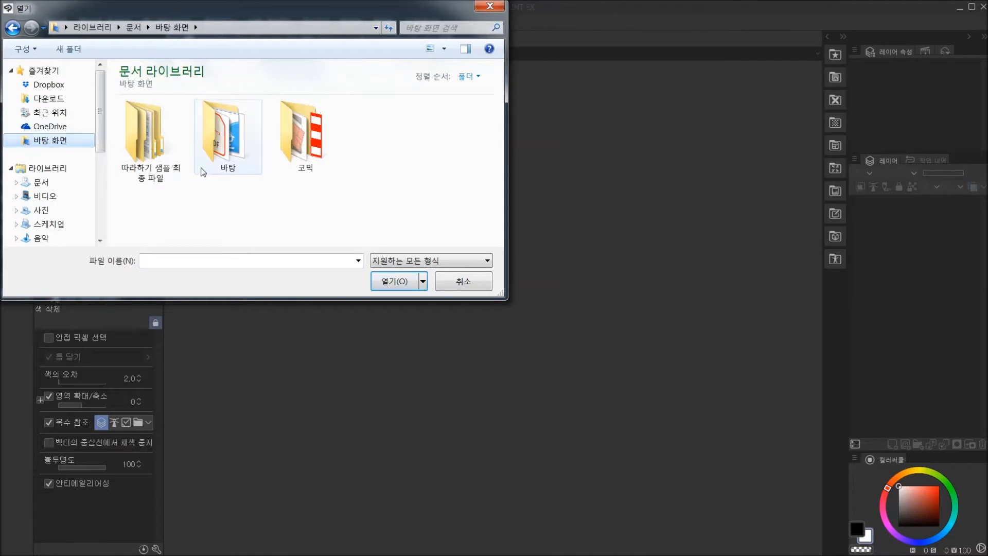
double_click(150, 152)
double_click(151, 157)
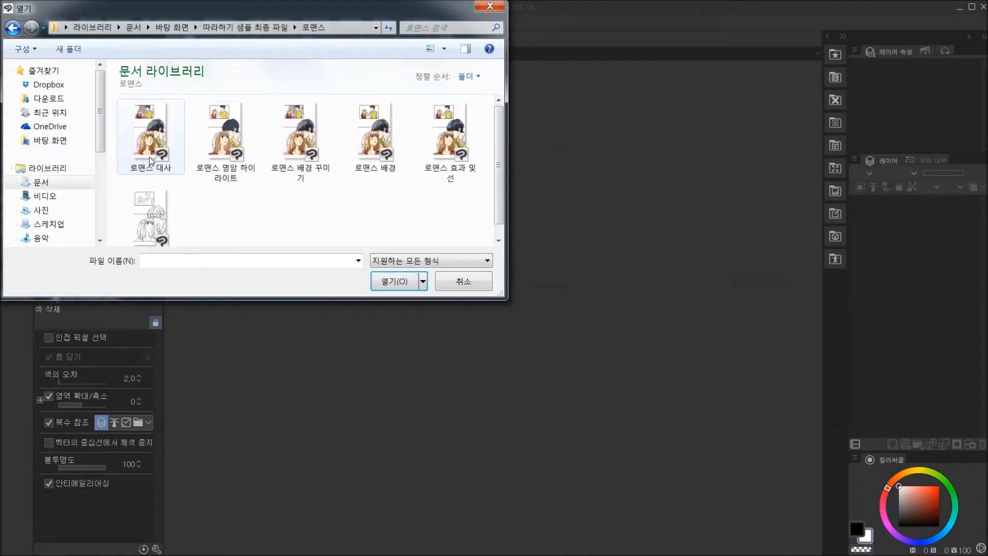
click(167, 217)
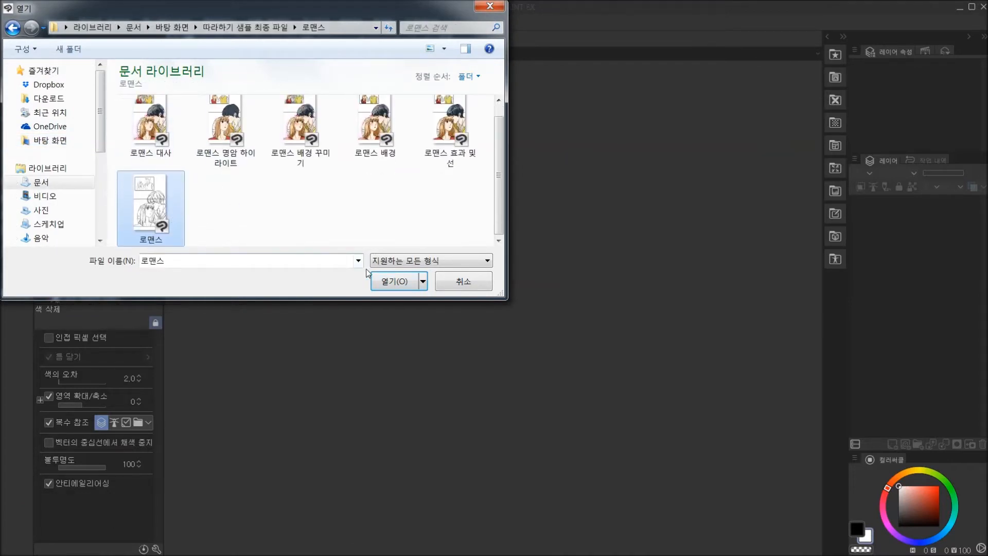
click(391, 282)
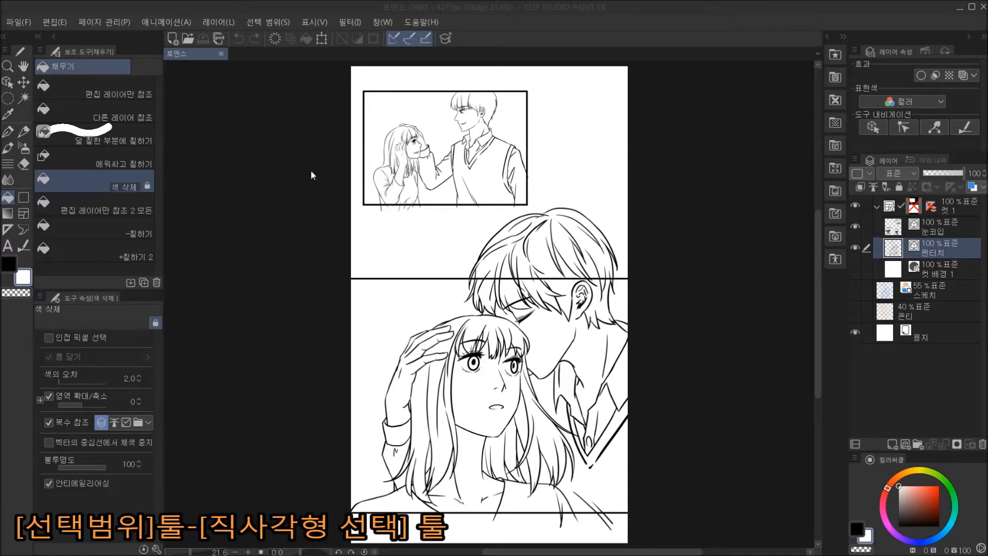
Make a rectangular selection around the whole upper comic panel with the 펜터치 layer active.
click(7, 99)
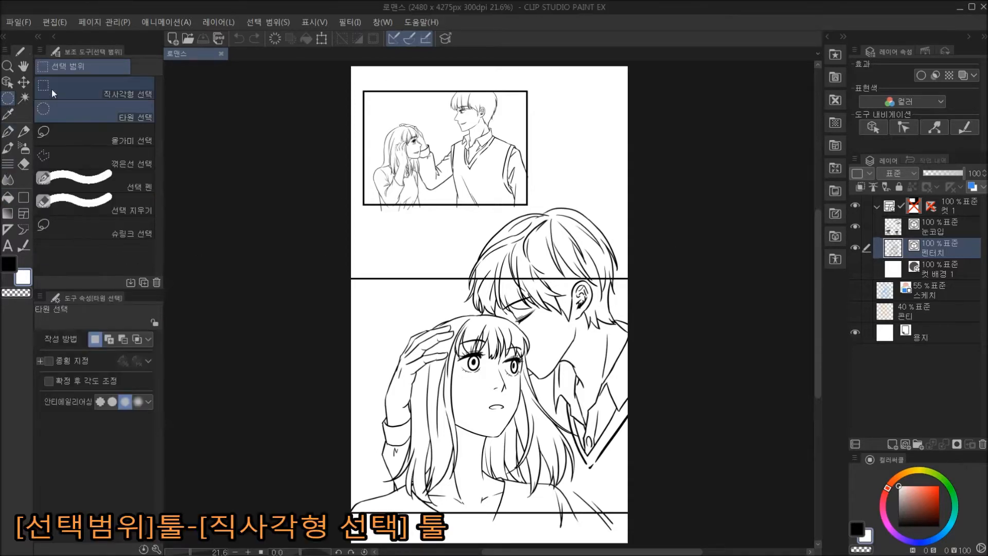
click(52, 88)
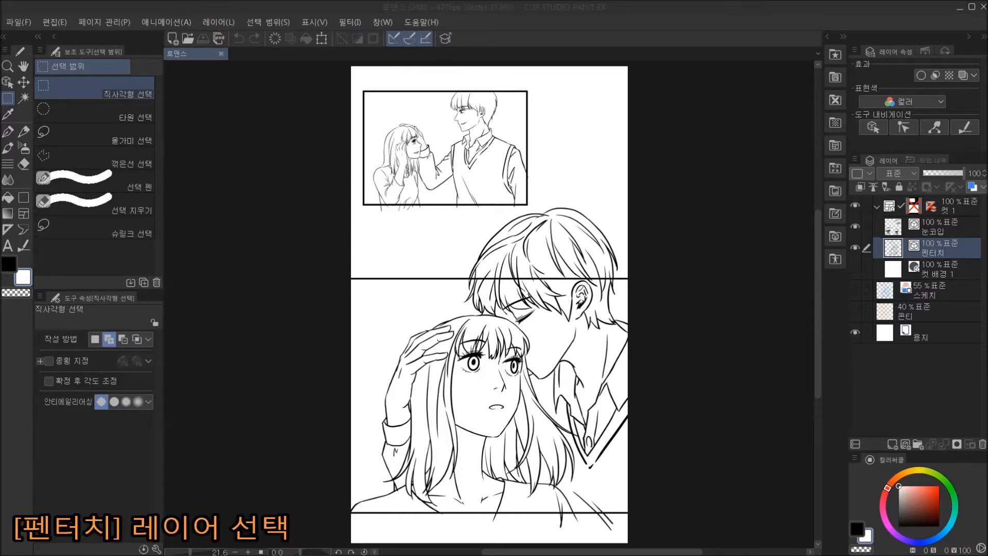
click(854, 248)
click(855, 248)
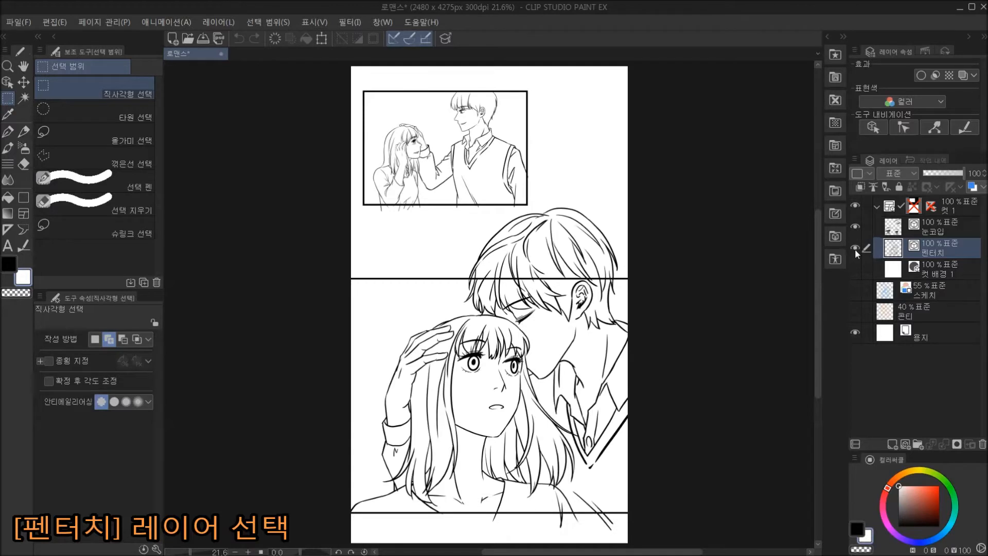
drag(344, 78, 531, 212)
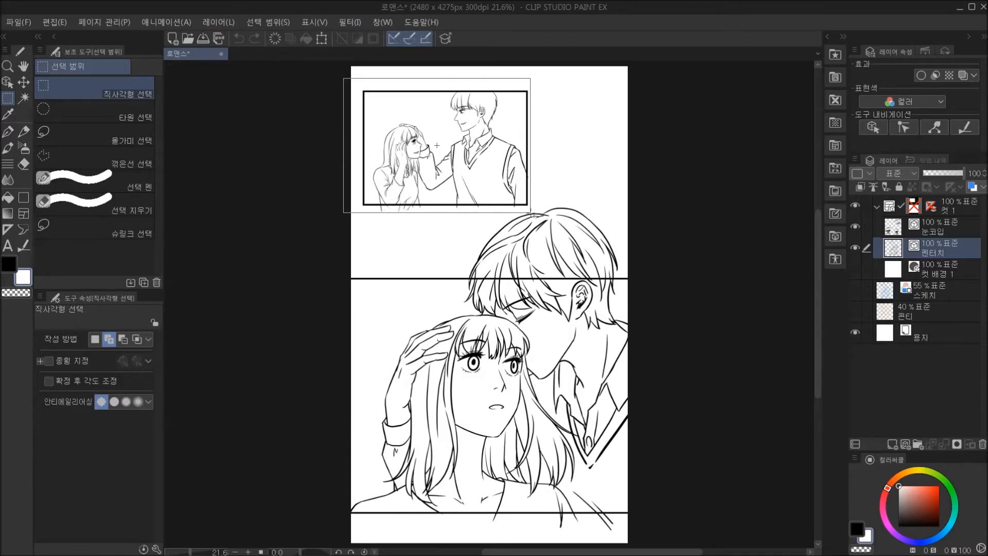
drag(530, 212, 531, 212)
scroll(536, 213, up, 2)
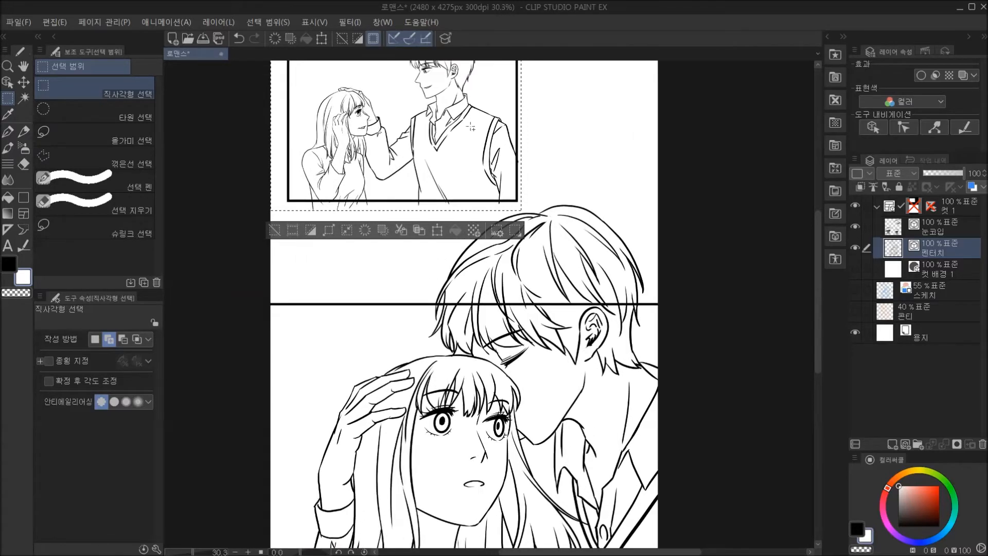
scroll(471, 126, up, 2)
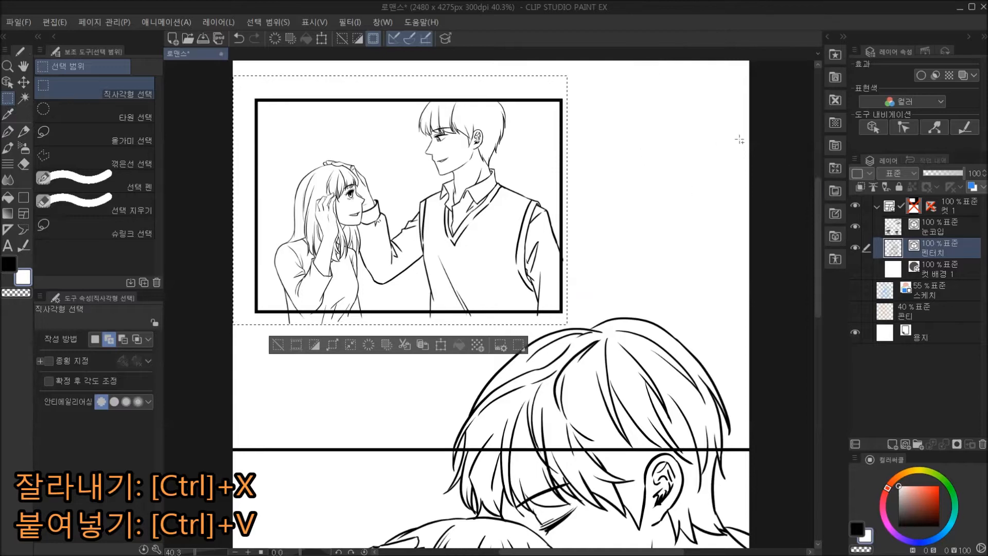
Cut the selected upper-panel line art, paste it onto its own layer inside the 컷 1 folder, and clear the selection.
key(ctrl+x)
click(961, 208)
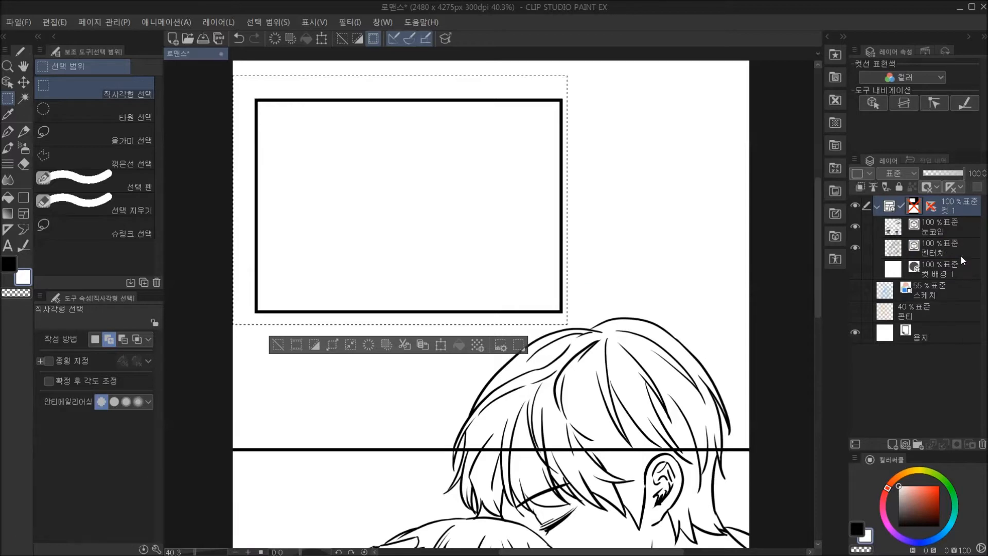
key(ctrl+v)
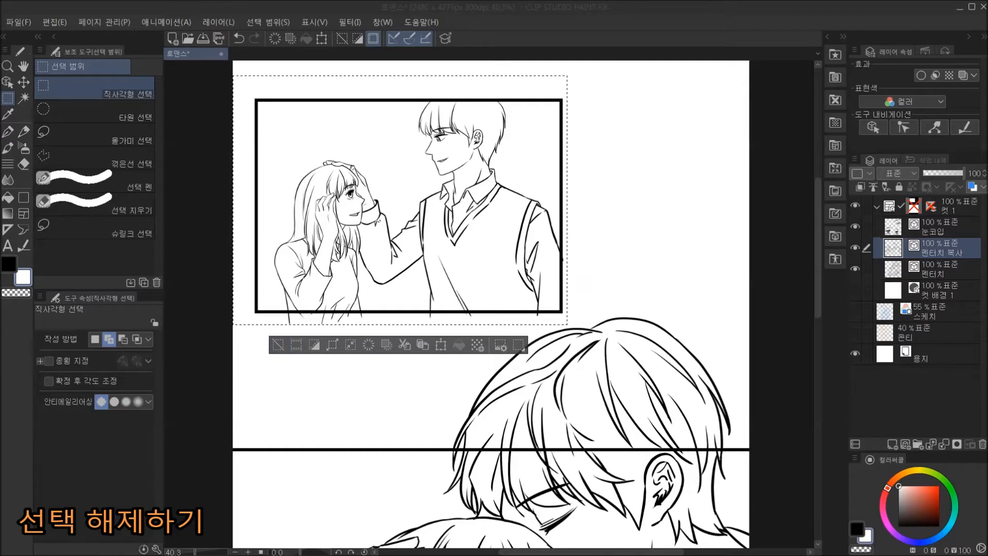
click(278, 344)
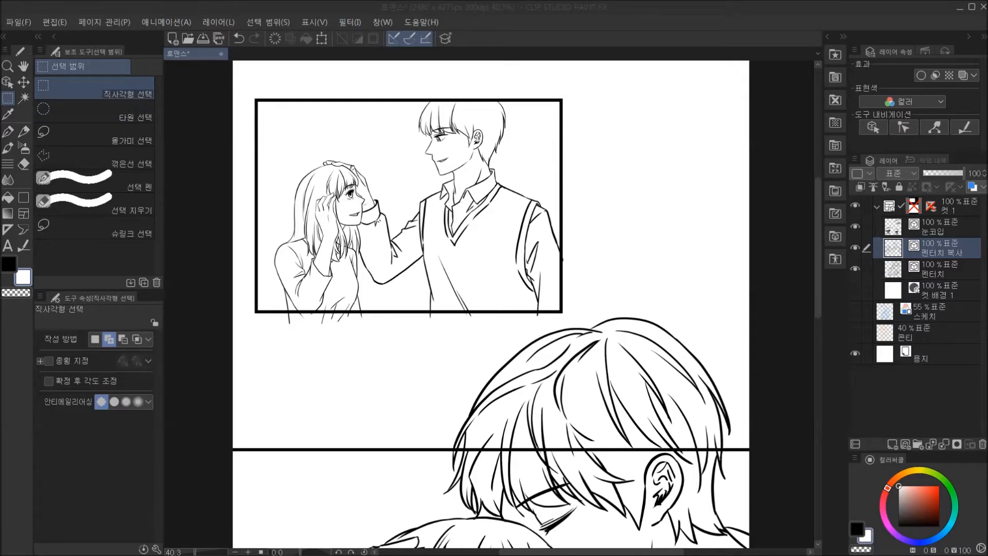
Create a new layer folder and move the 눈코입 and 펜터치 layers into it.
click(918, 444)
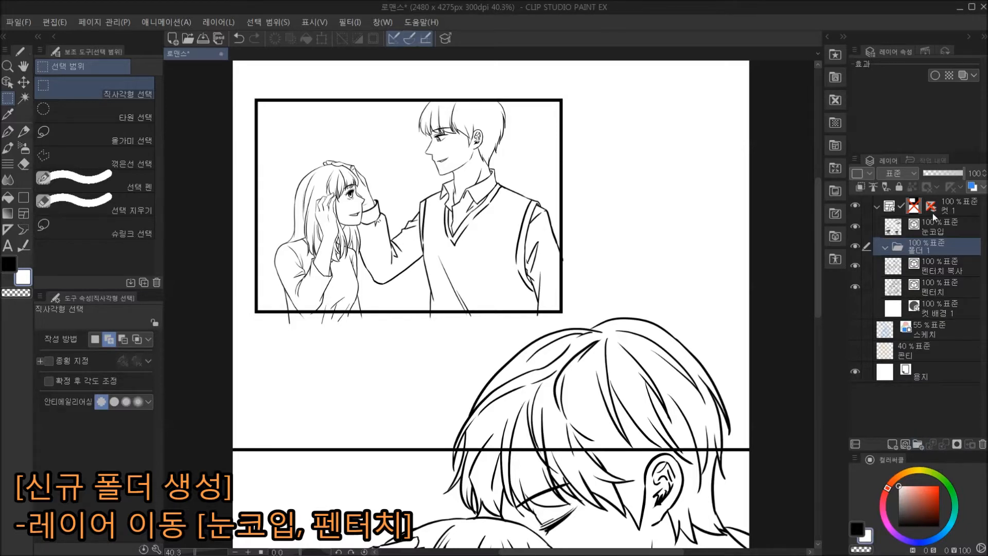
click(943, 285)
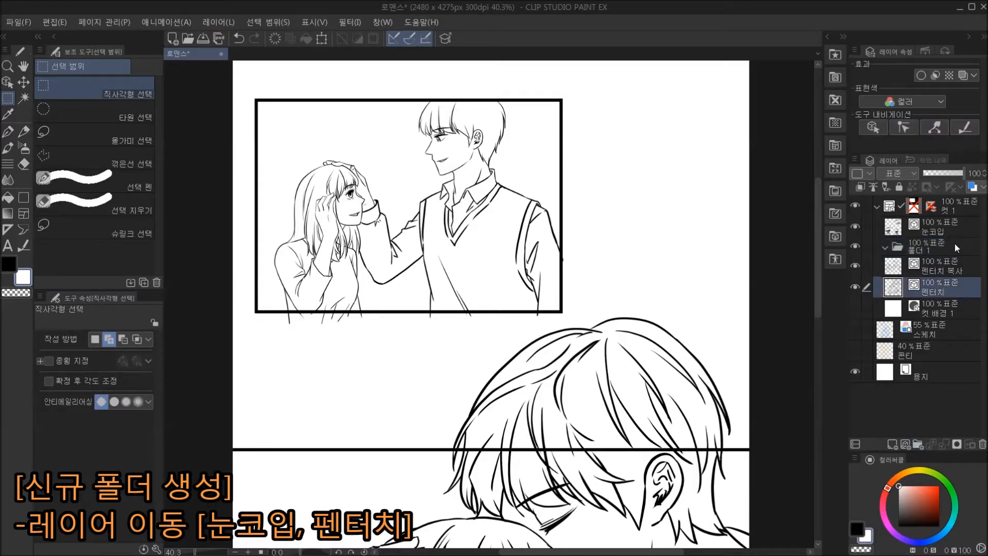
ctrl+click(960, 230)
drag(971, 231, 962, 247)
click(959, 231)
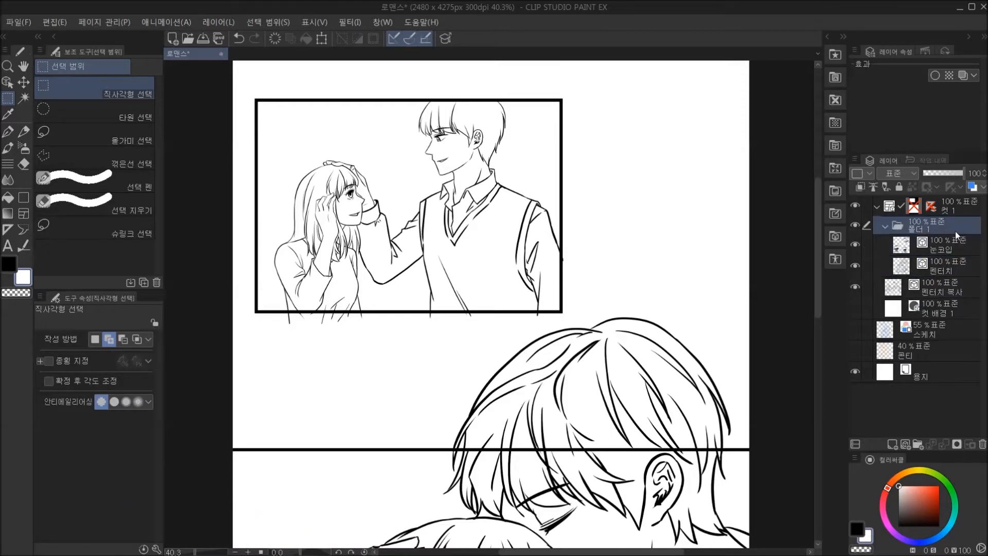
Rename the new folder 2컷 펜터치 and move it above the 컷 1 frame folder.
double_click(926, 233)
text(2컷 펜터치)
key(Return)
drag(950, 227, 952, 200)
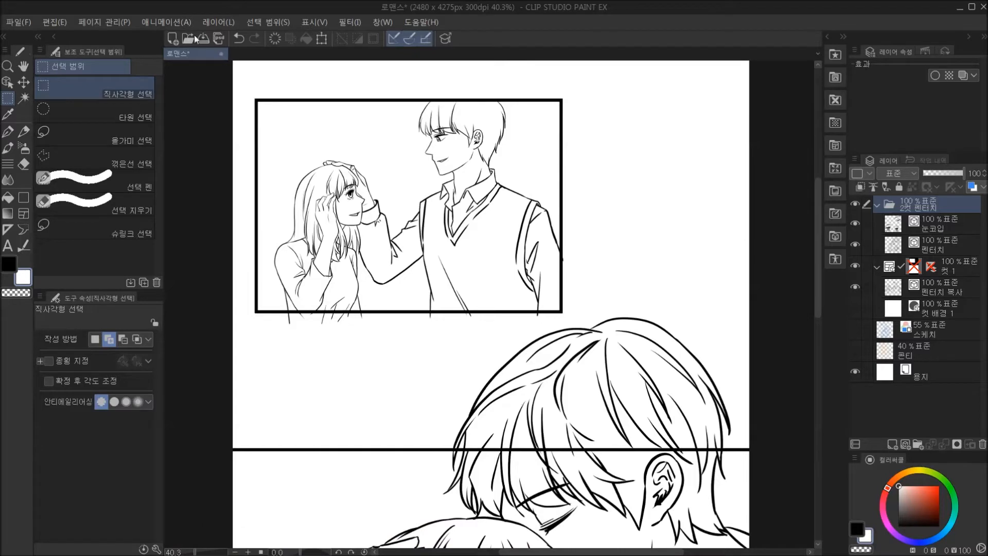
Check which line art belongs to the 2컷 펜터치 folder and which to the 컷 1 folder by toggling their visibility.
click(967, 267)
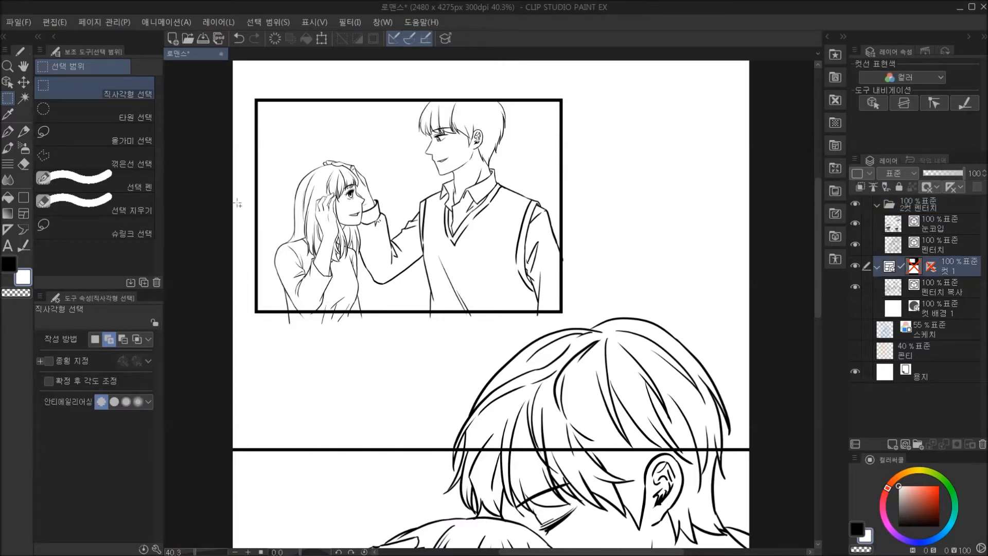
scroll(321, 220, down, 4)
drag(434, 276, 456, 215)
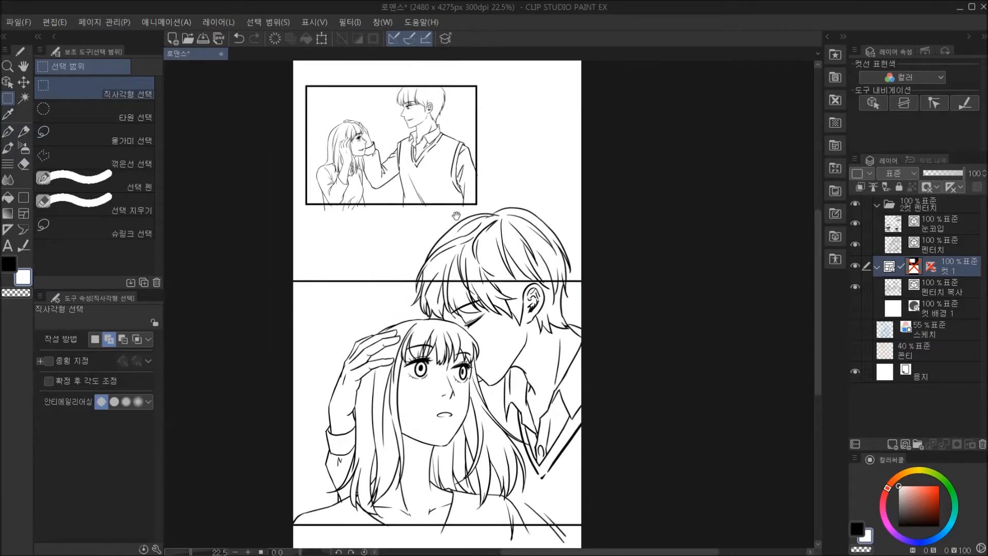
click(857, 204)
click(856, 204)
drag(622, 260, 620, 245)
drag(522, 192, 523, 194)
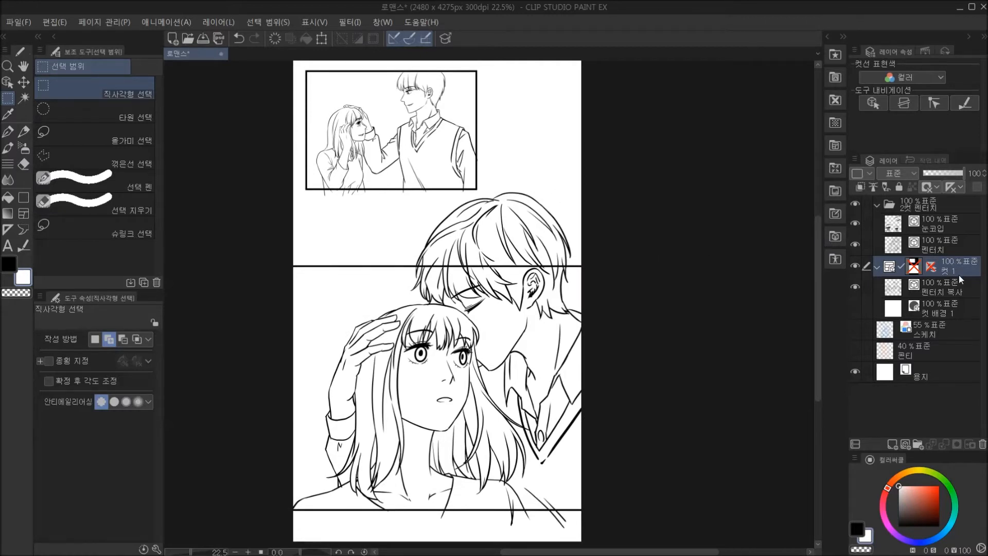
click(856, 268)
click(856, 267)
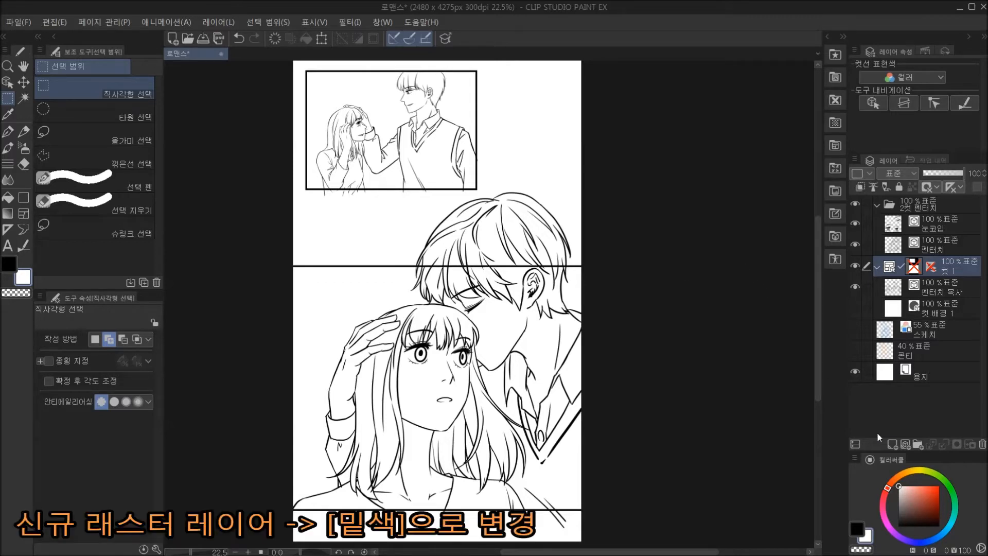
Add a raster layer named 밑색 in the 컷 1 folder and place it below the 펜터치 복사 layer.
click(893, 447)
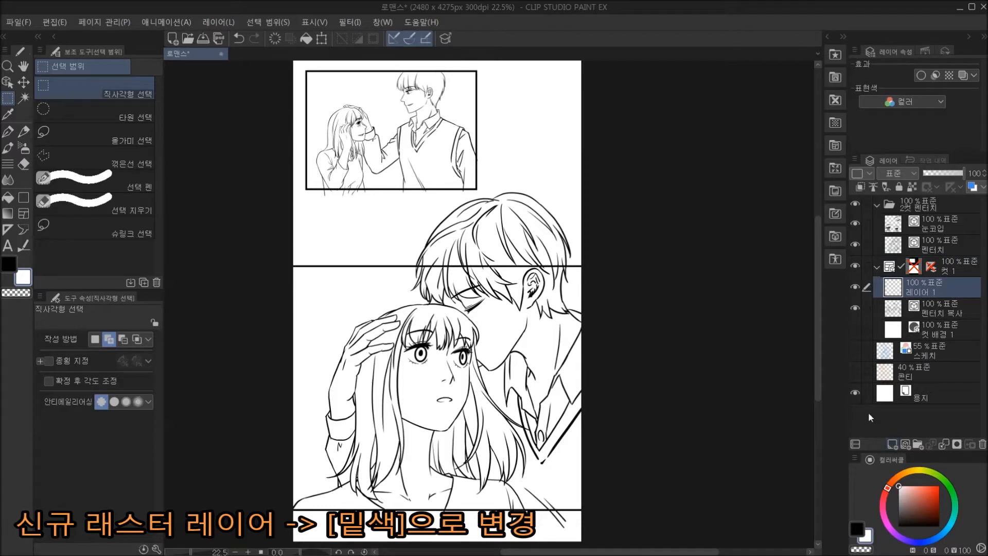
double_click(940, 291)
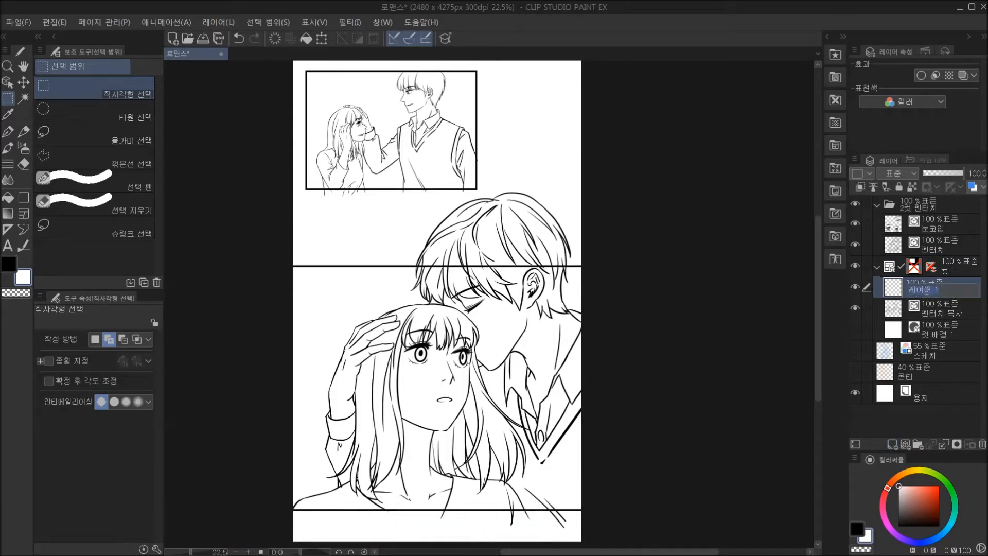
text(ㅁㅣ)
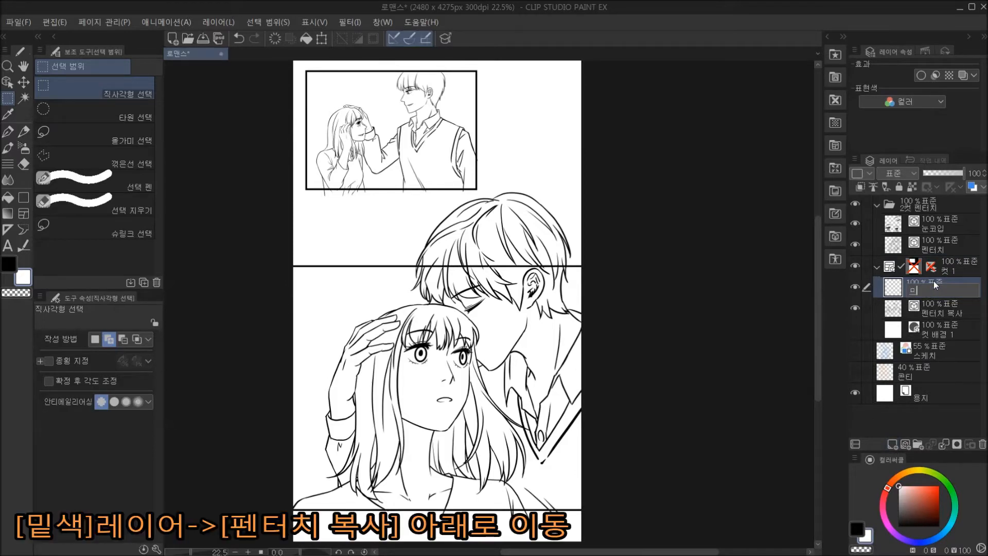
key(Return)
drag(949, 289, 946, 314)
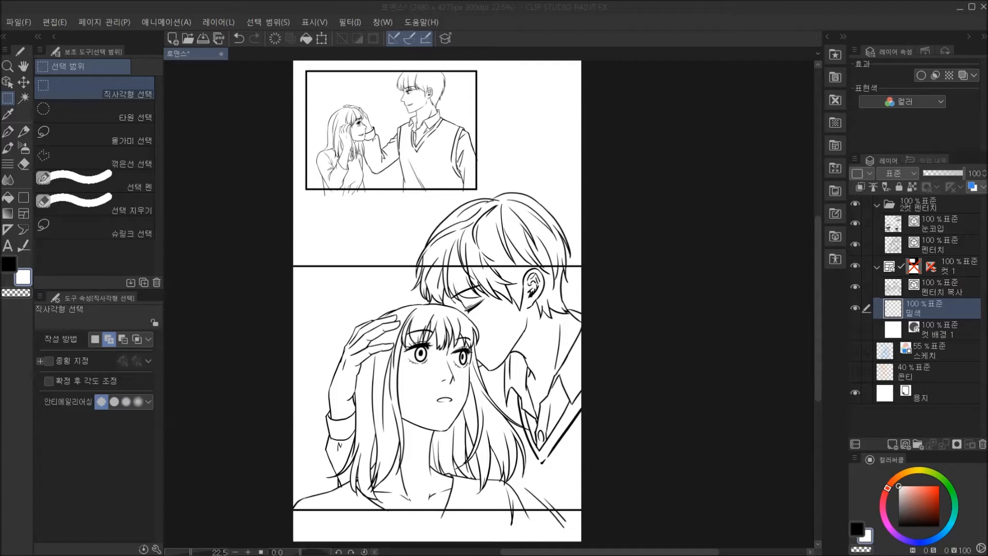
Configure the 편집 레이어만 참조 fill tool with 인접 픽셀 선택 enabled, 색의 오차 7.7 and 영역 확대/축소 8.
click(9, 198)
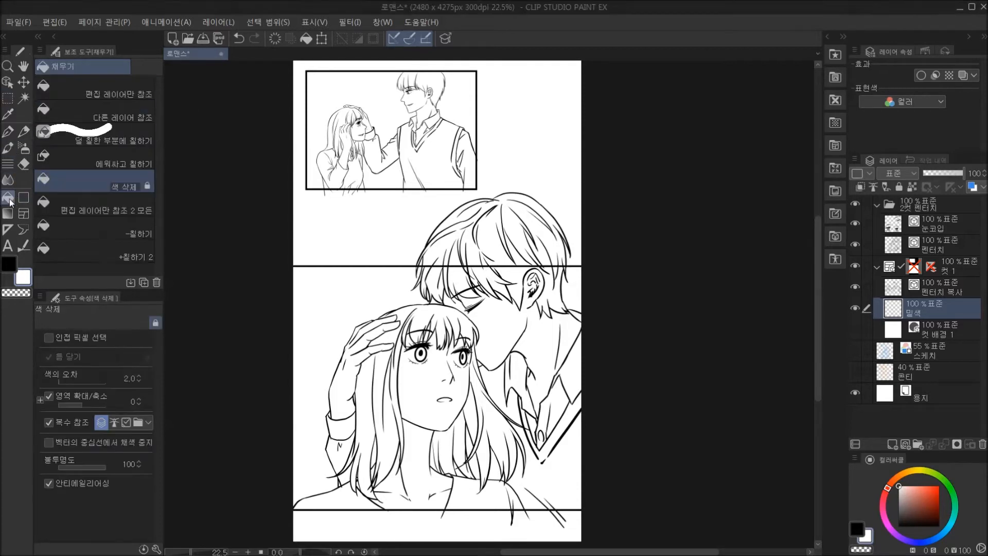
click(101, 92)
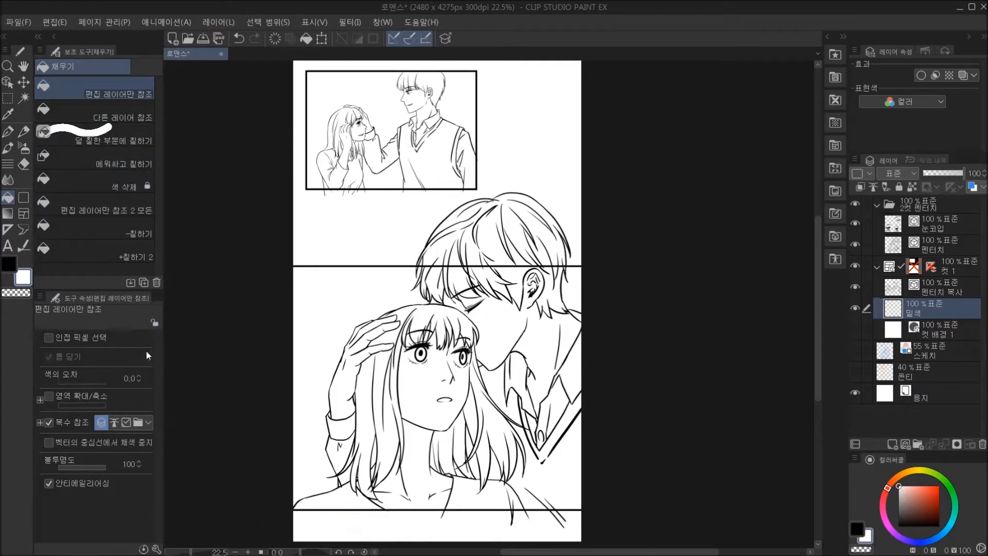
click(93, 338)
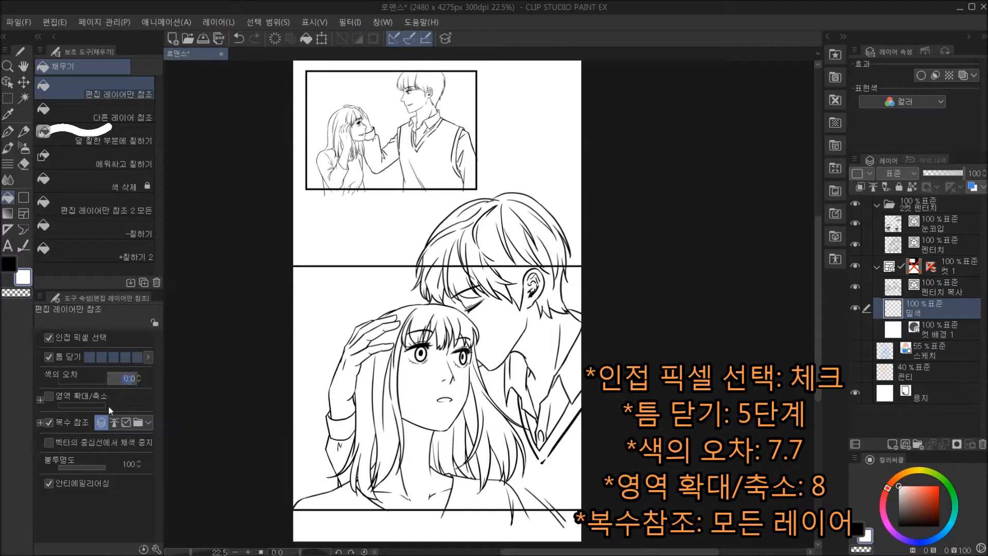
text(7.7)
key(Return)
click(49, 396)
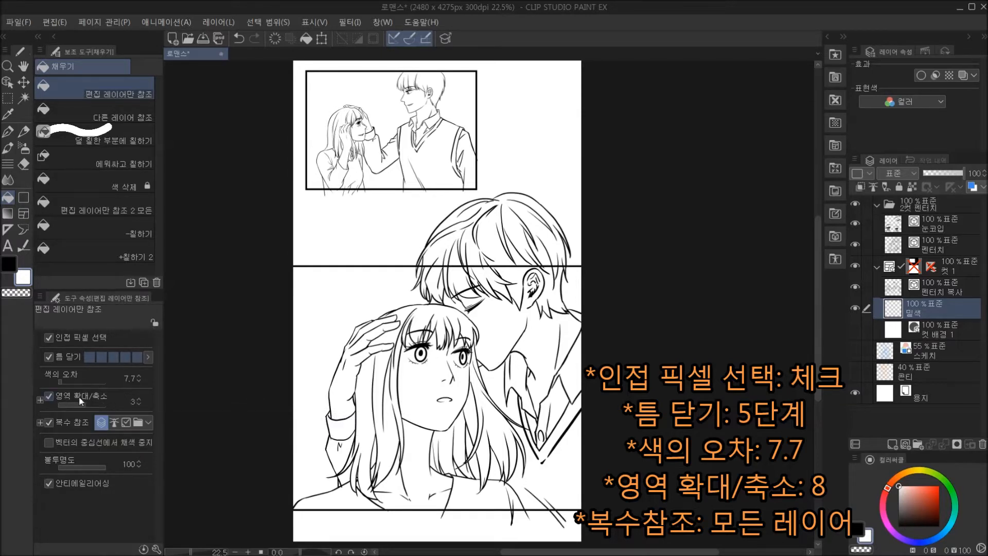
click(138, 399)
click(138, 399)
click(138, 399)
click(137, 396)
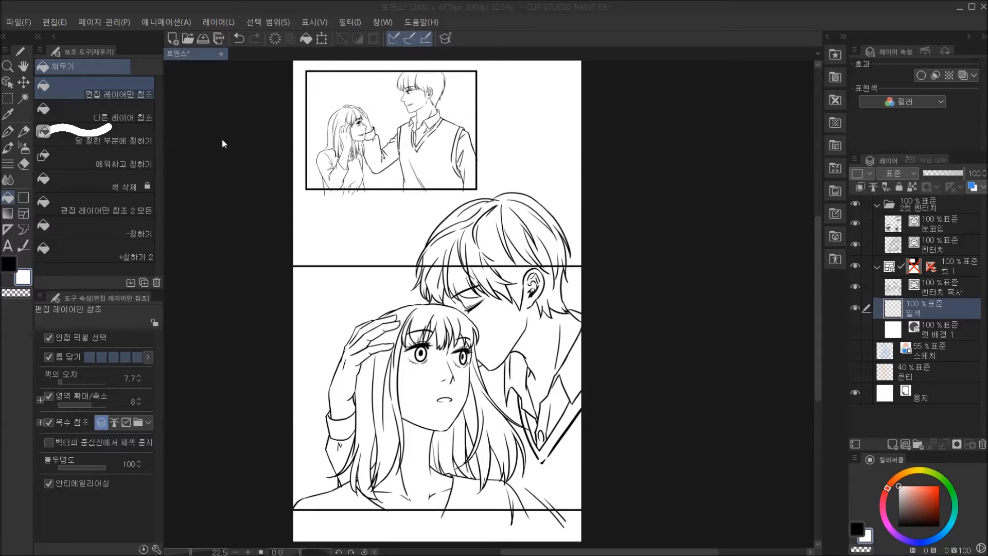
Collapse the sub tool and tool property palettes, and set the main drawing colour to hex D8A479.
click(53, 36)
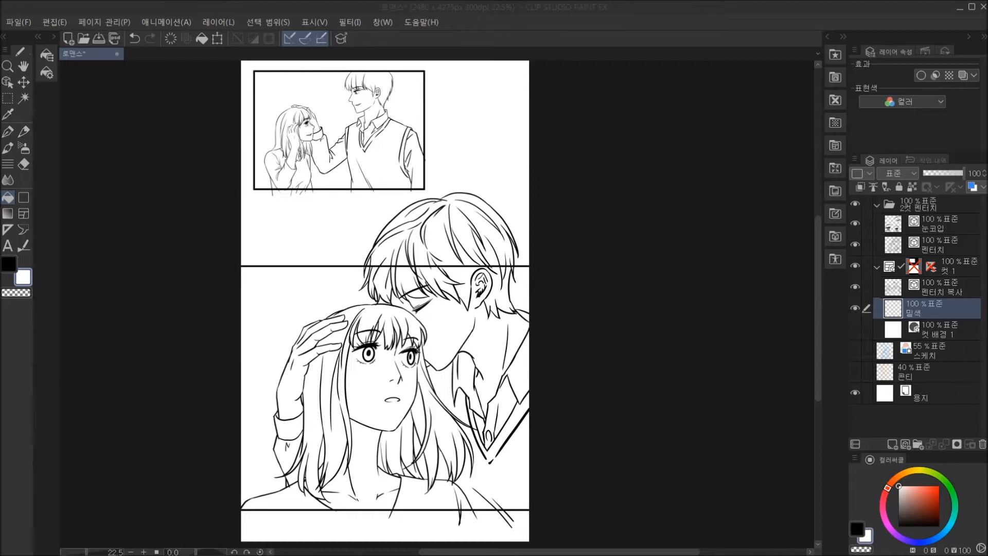
double_click(9, 264)
click(879, 272)
text(ㅇ)
text(d6)
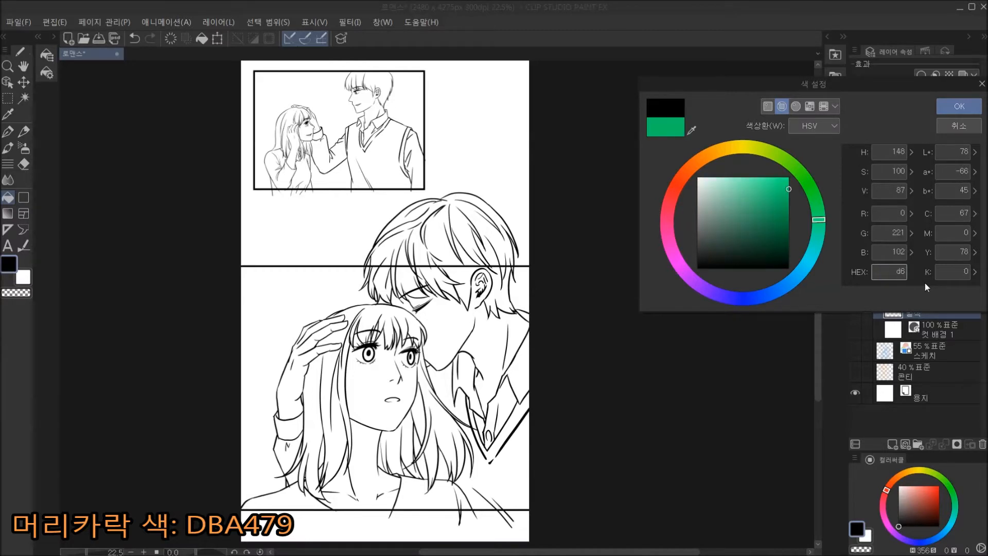
key(BackSpace)
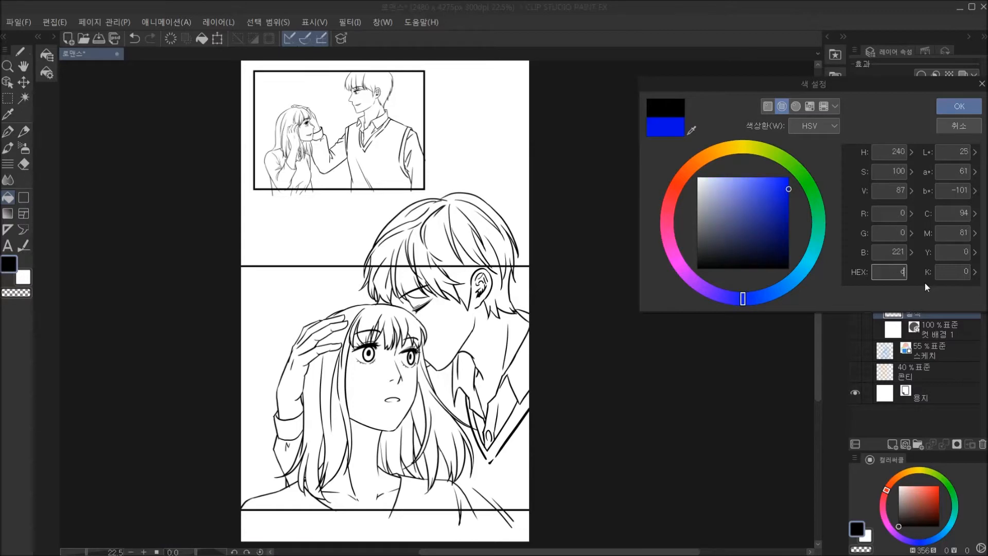
text(8a479)
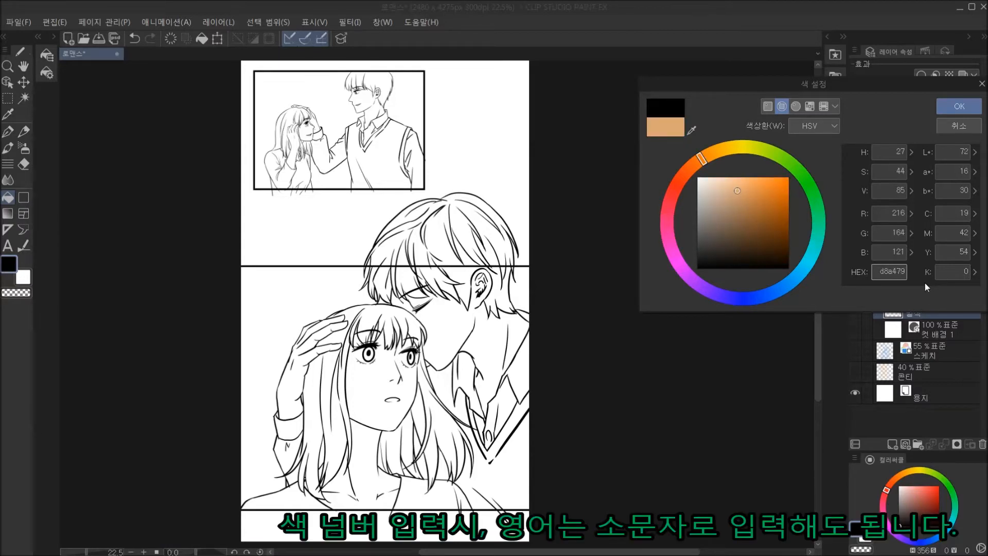
key(Return)
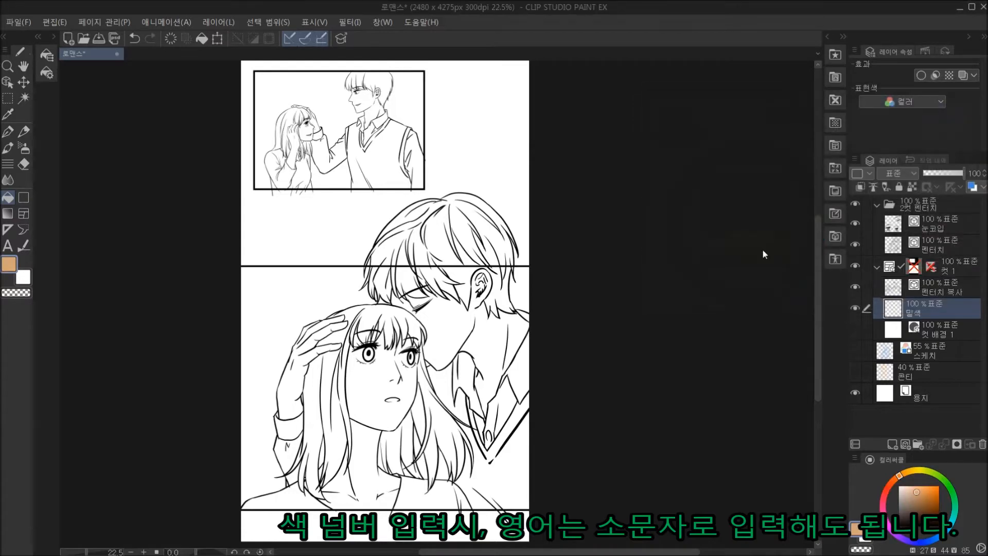
Fill the back and side strands of the woman's long hair in the upper frame with the light brown colour.
click(293, 116)
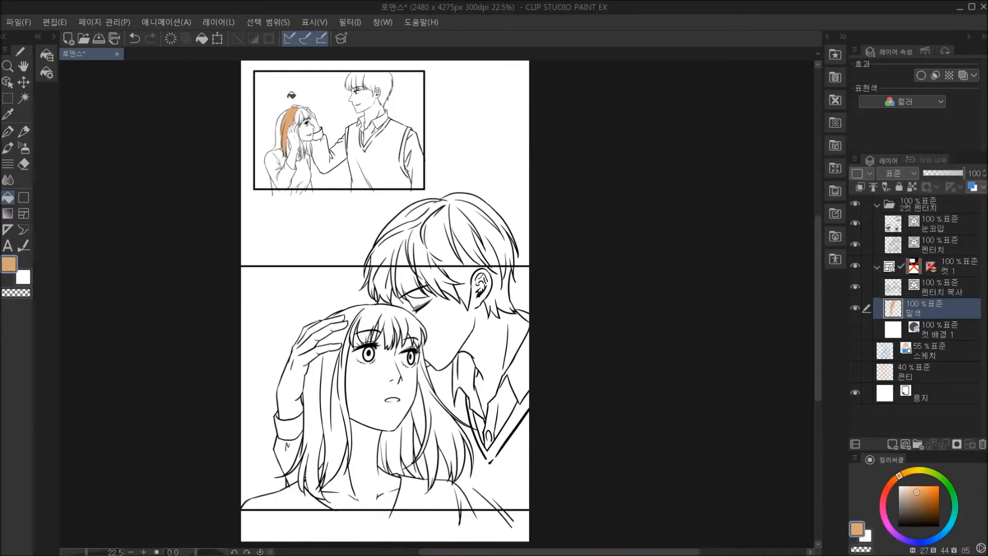
scroll(289, 115, up, 4)
scroll(289, 114, up, 4)
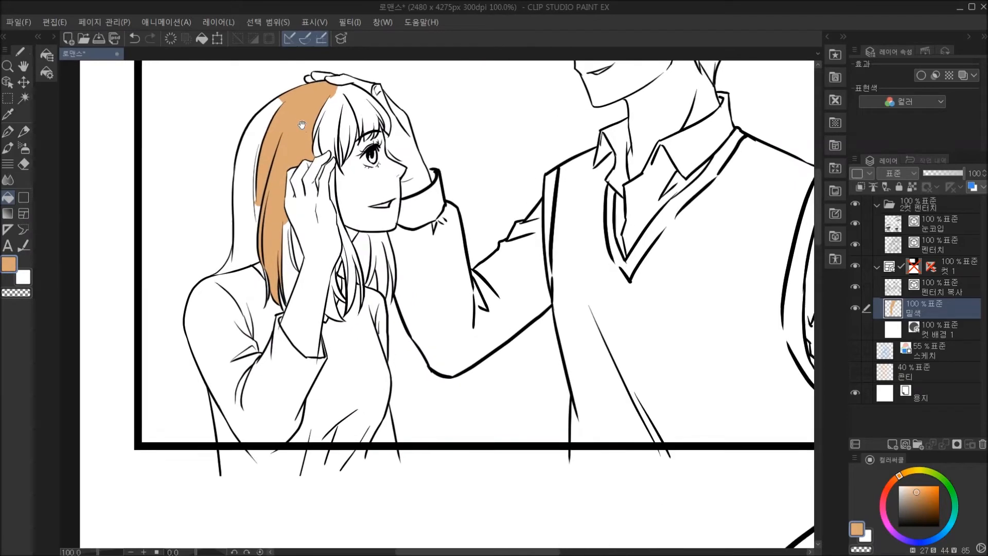
click(261, 302)
click(240, 351)
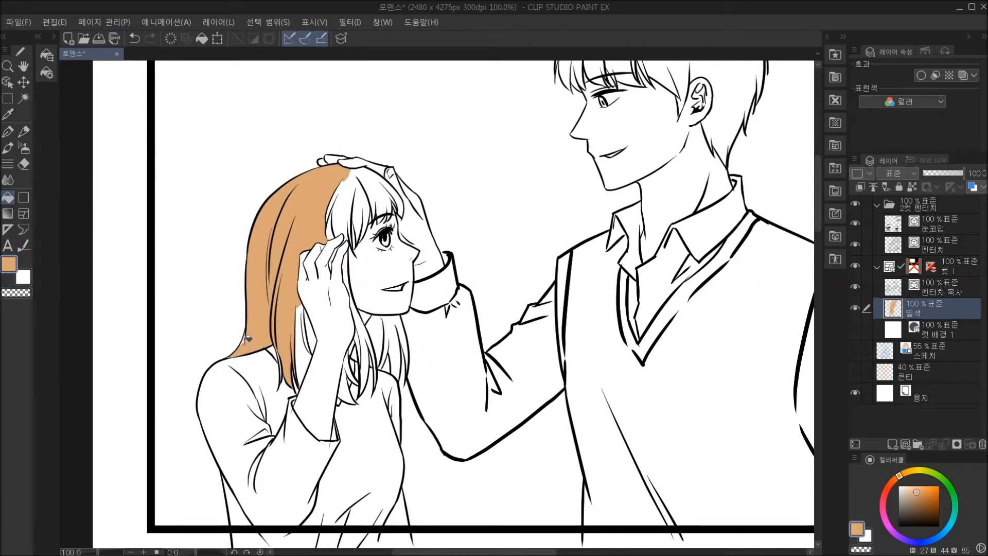
click(310, 347)
click(351, 389)
click(367, 337)
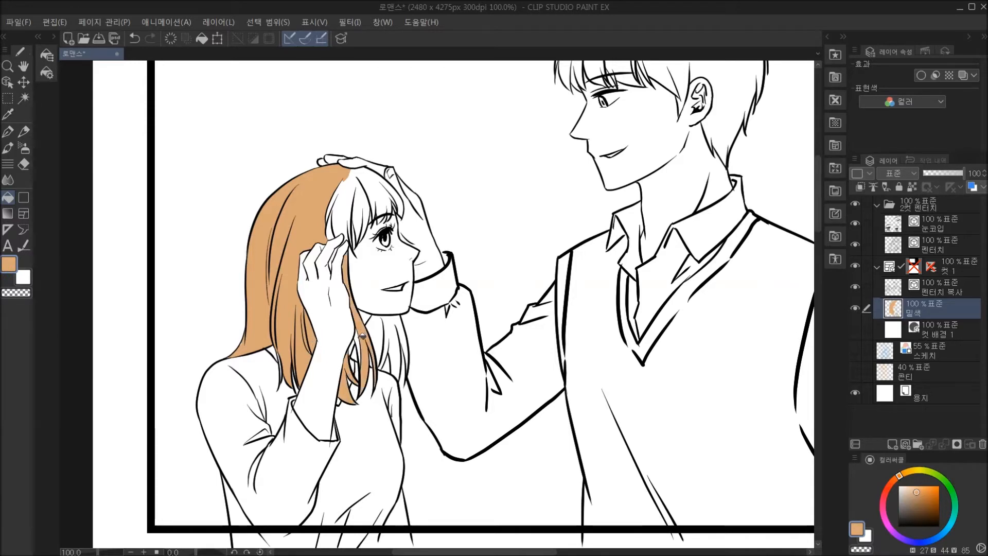
Fill the woman's bangs and the remaining hair behind her neck in the upper frame with the same light brown.
click(347, 219)
click(372, 179)
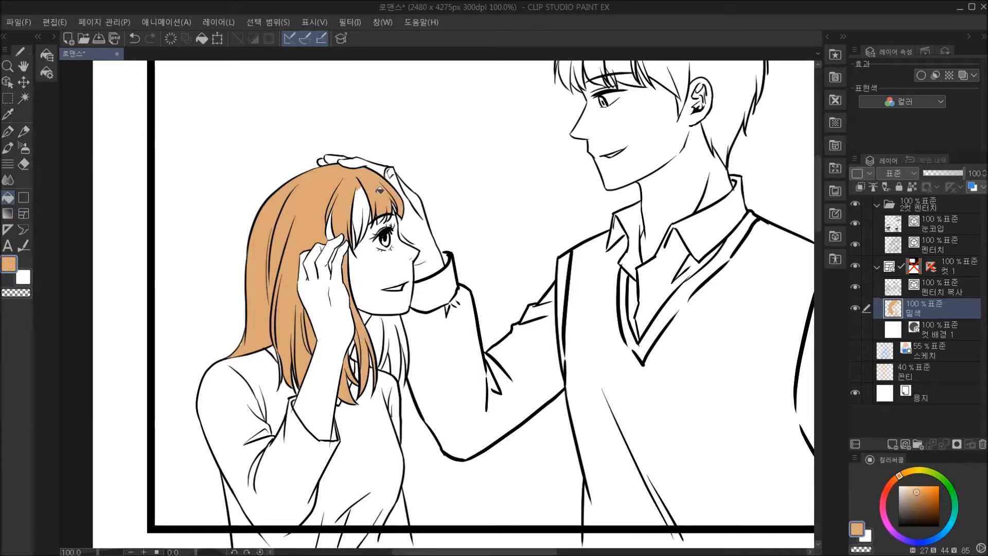
click(367, 209)
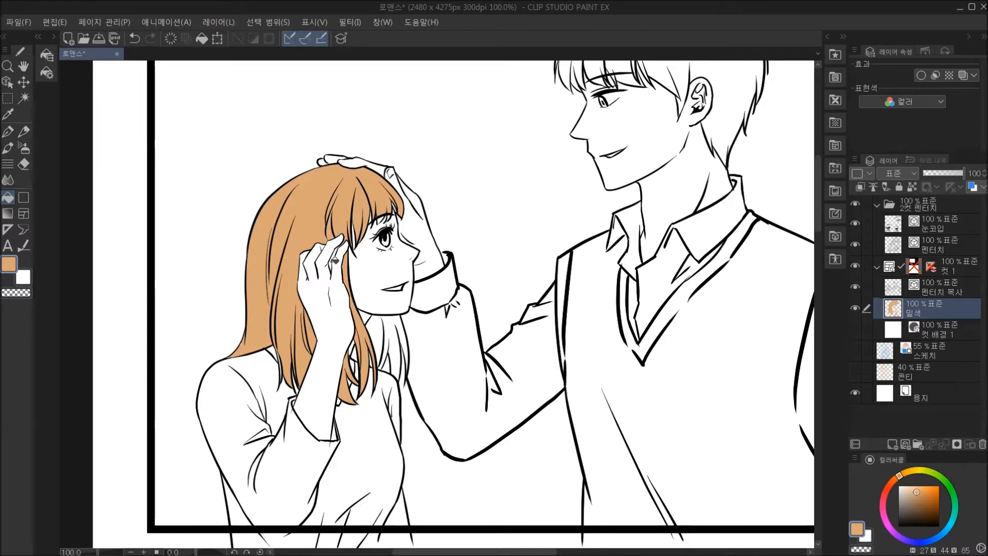
click(384, 333)
click(401, 325)
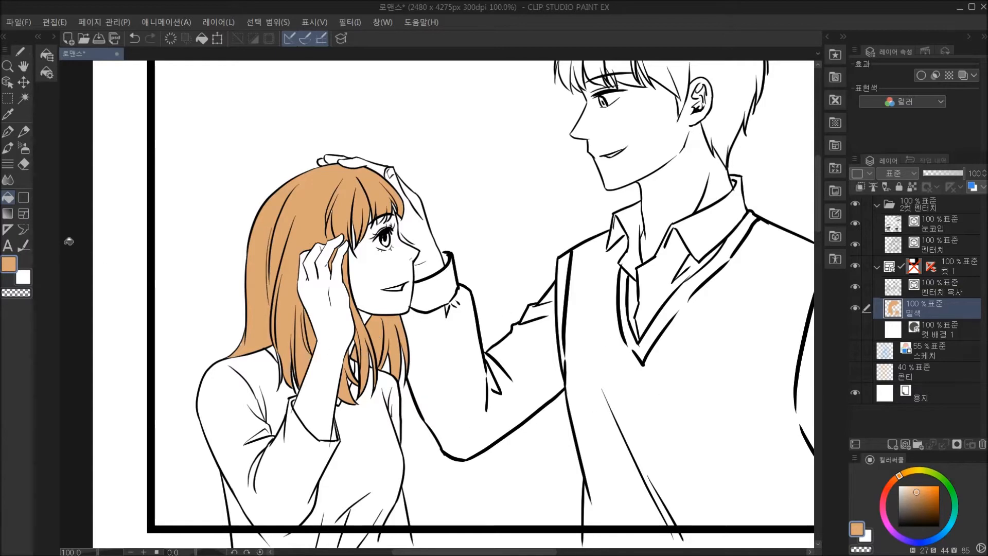
Set the main drawing colour to the skin tone hex FFEFE2.
click(9, 264)
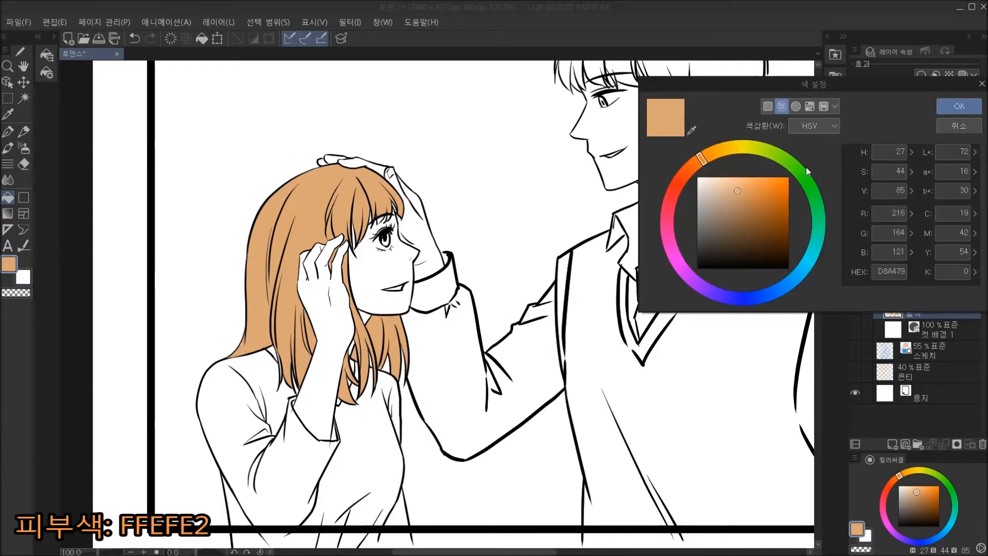
click(878, 273)
text(f)
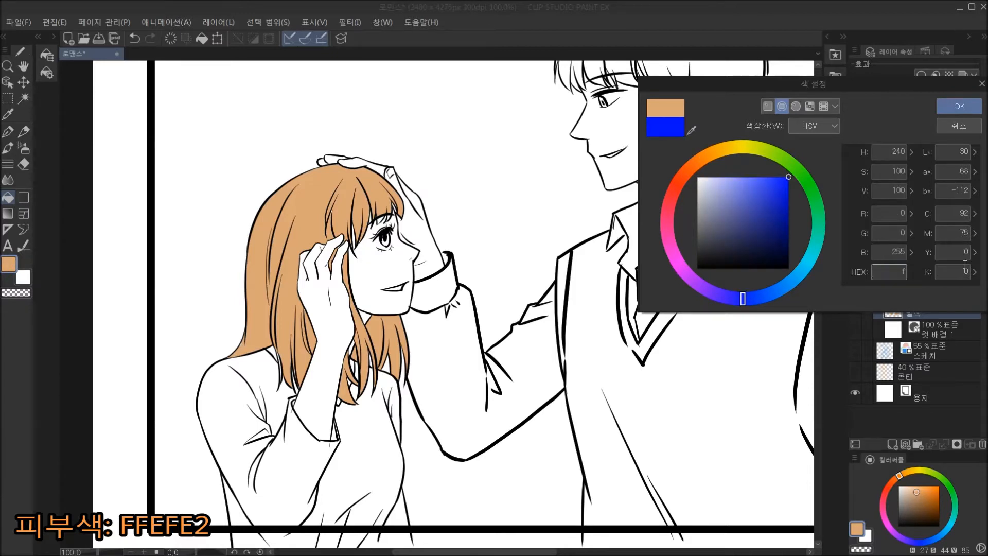
text(fefe2)
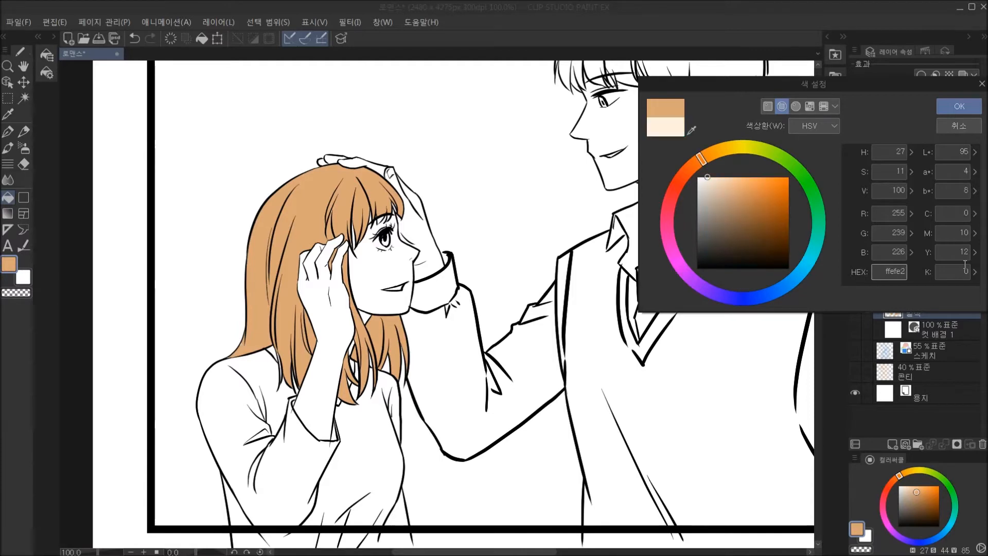
key(Return)
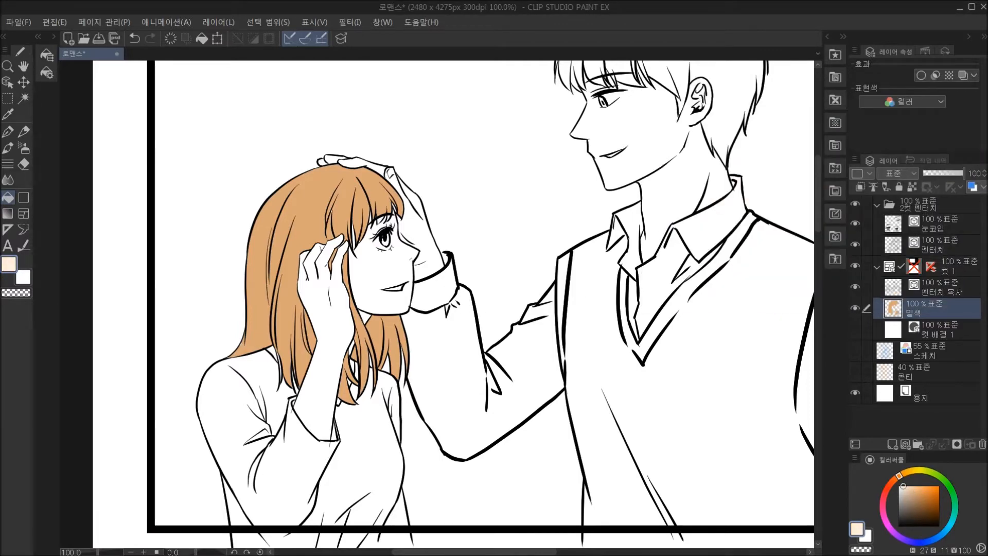
Fill the woman's face, hand and forearm and the man's hand, face, neck and ear with the skin tone.
click(386, 295)
click(340, 326)
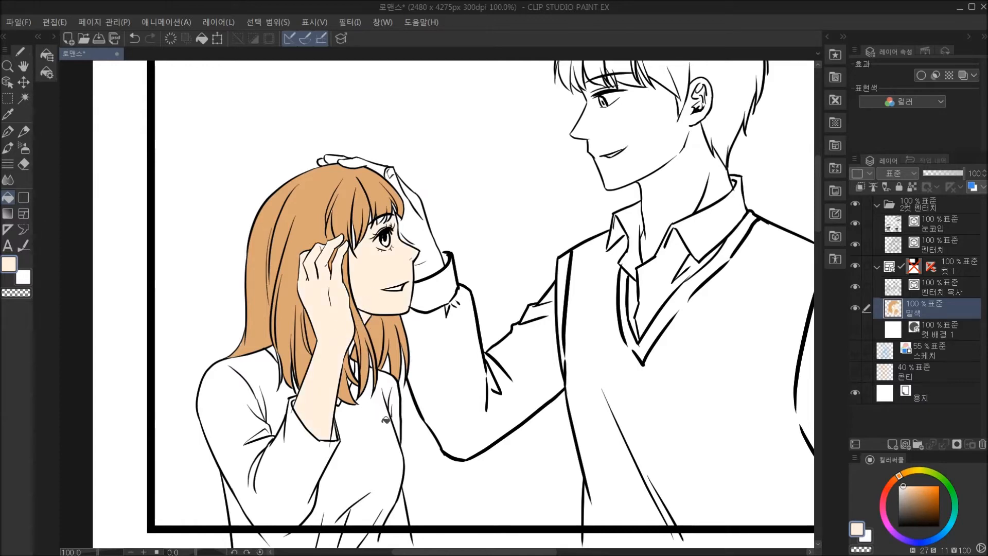
click(417, 229)
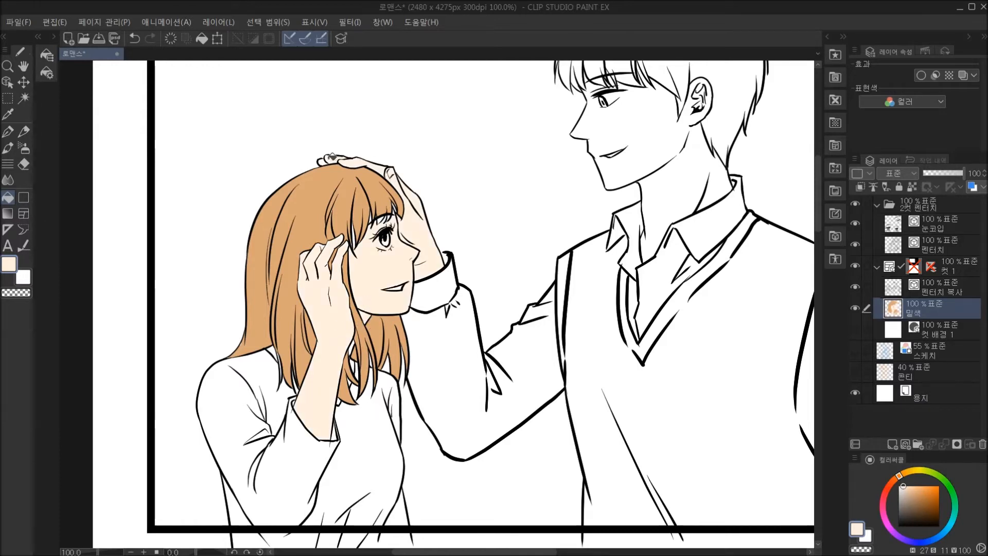
click(665, 159)
click(702, 160)
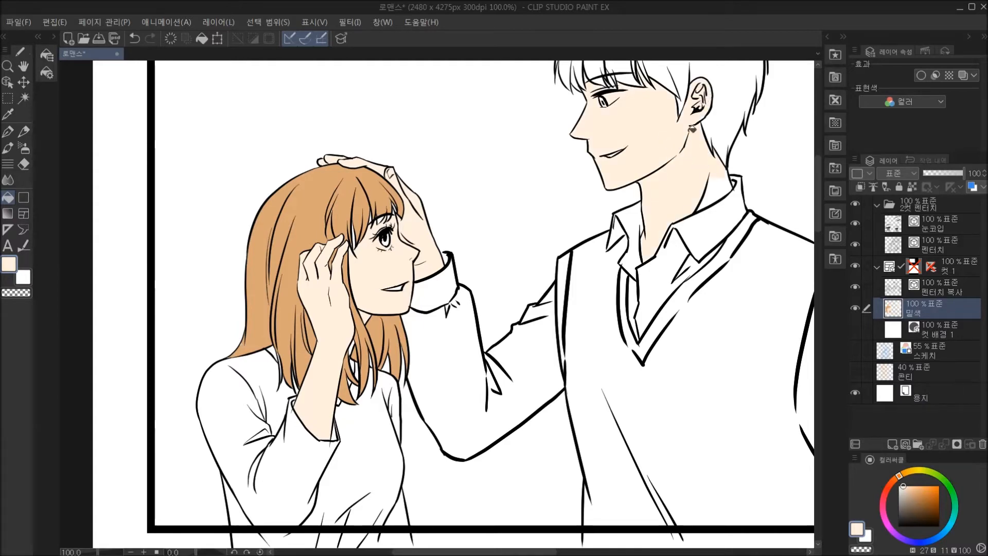
Set the main drawing colour to the clothing red hex BB4047.
scroll(672, 173, down, 2)
scroll(653, 139, up, 2)
scroll(639, 253, down, 3)
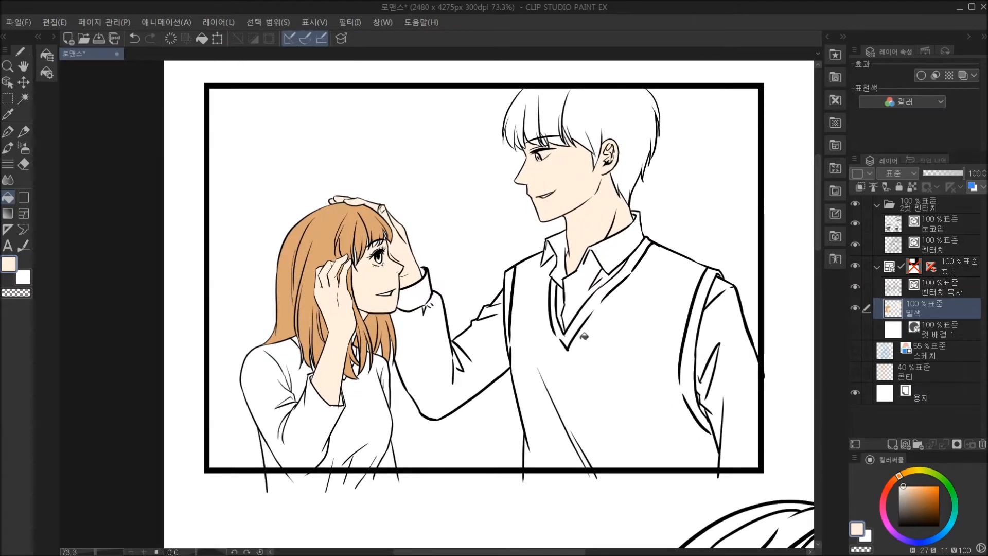
click(9, 264)
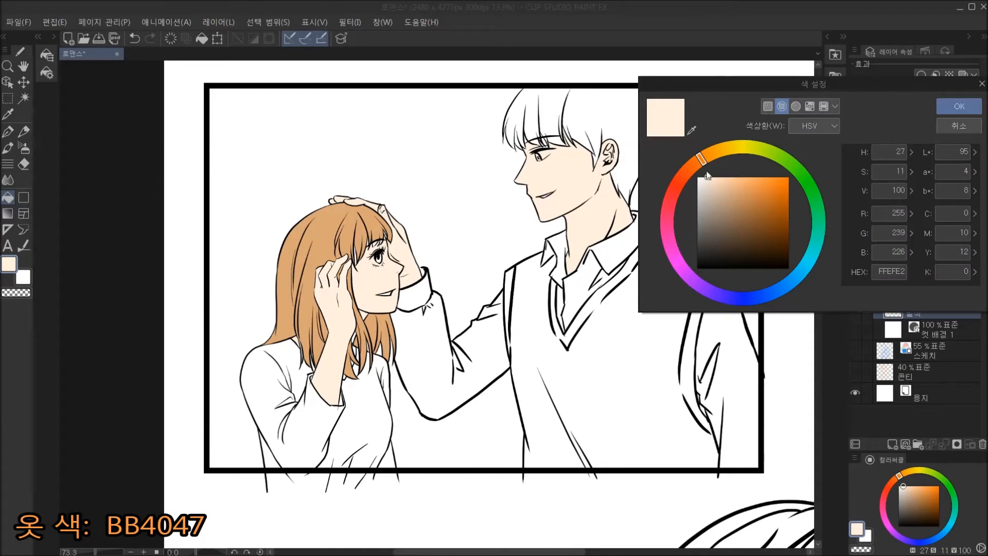
drag(875, 271, 918, 275)
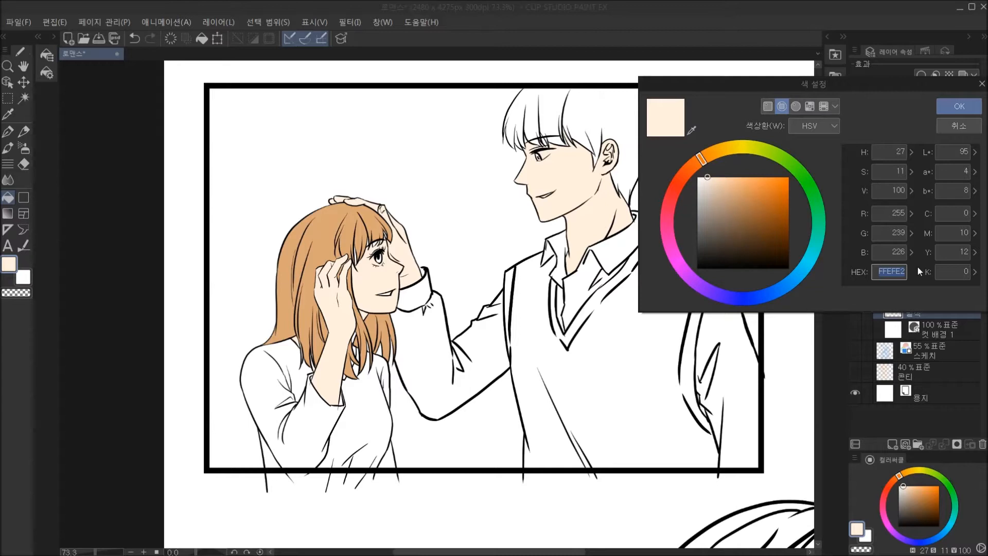
text(bb)
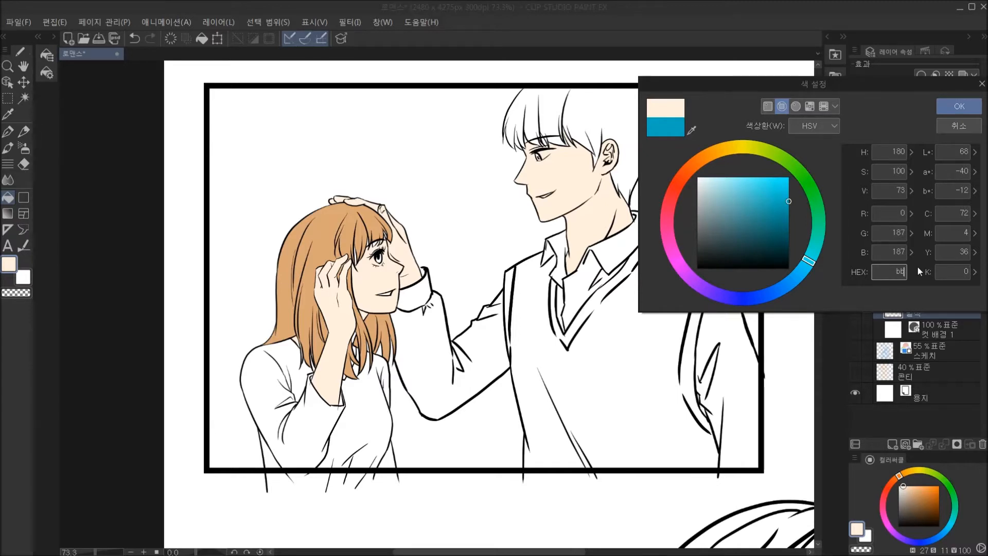
text(4)
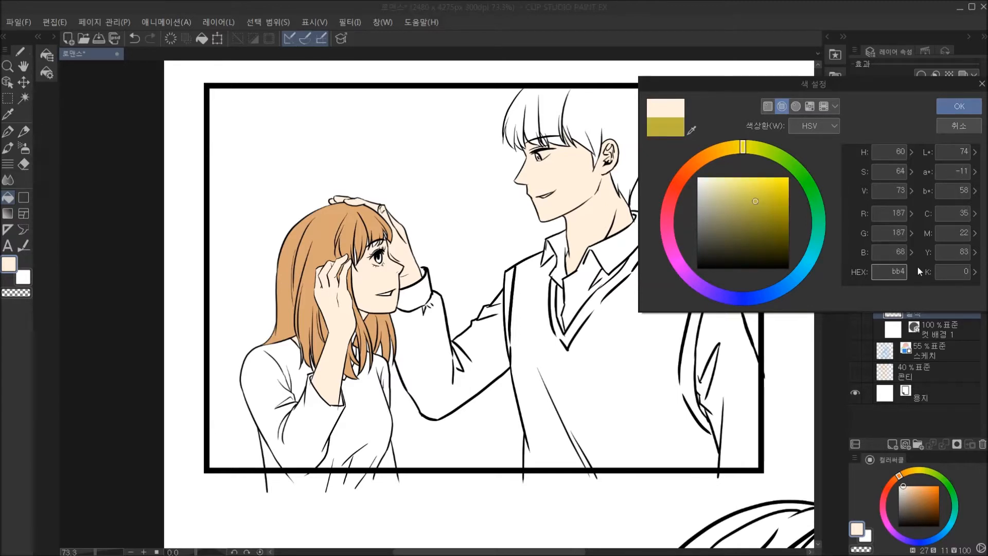
text(04)
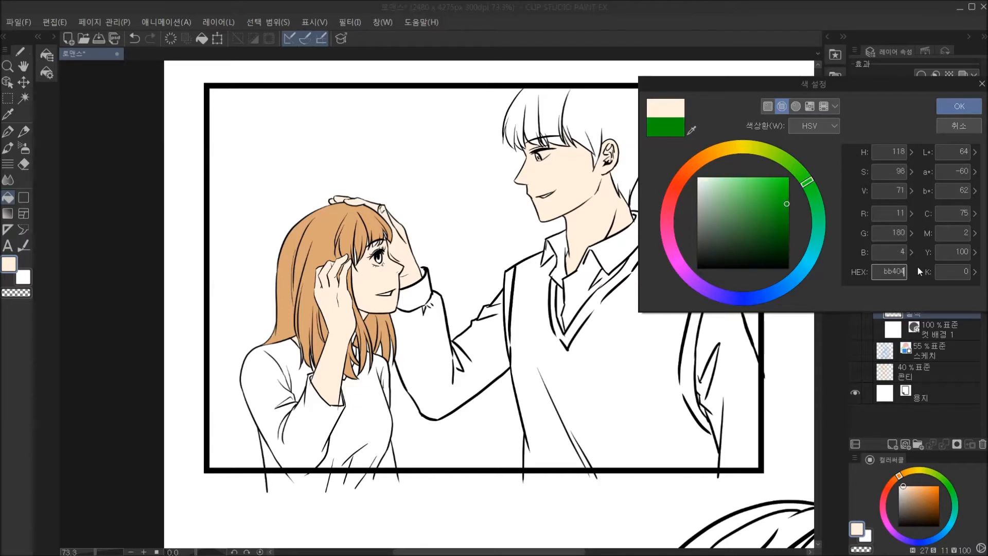
text(6)
key(Return)
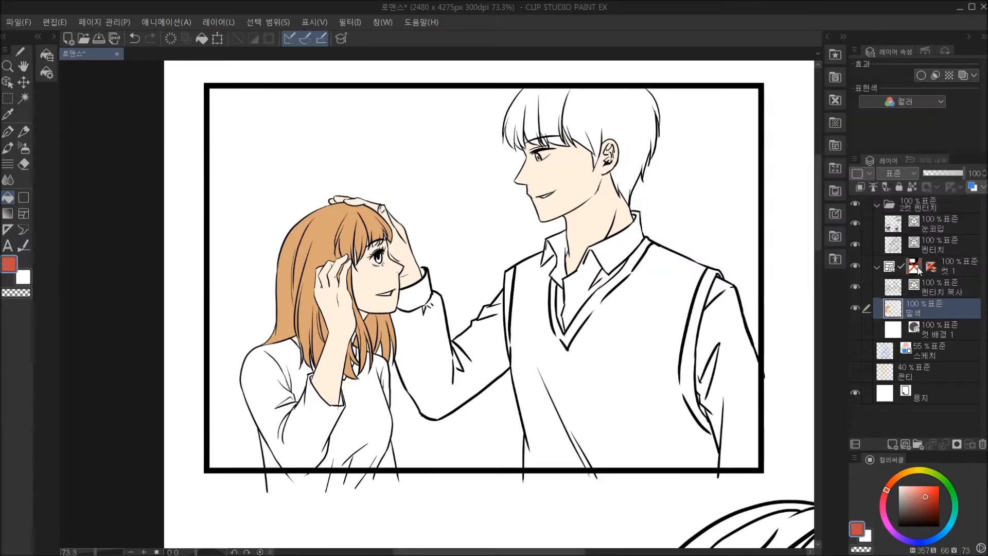
Fill the body and sleeves of the woman's sweater in the upper frame with the red colour.
click(277, 394)
click(301, 361)
click(303, 401)
click(314, 422)
click(362, 416)
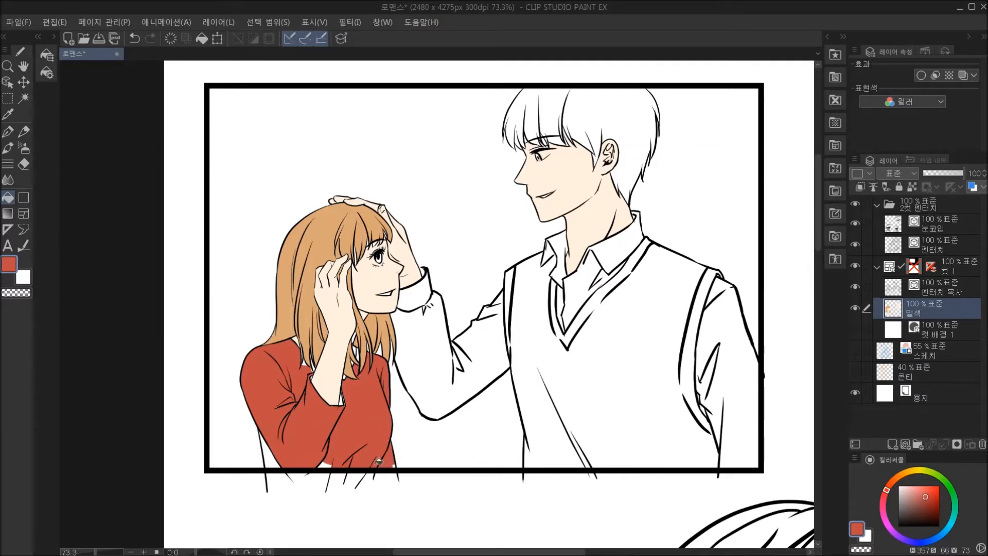
click(281, 457)
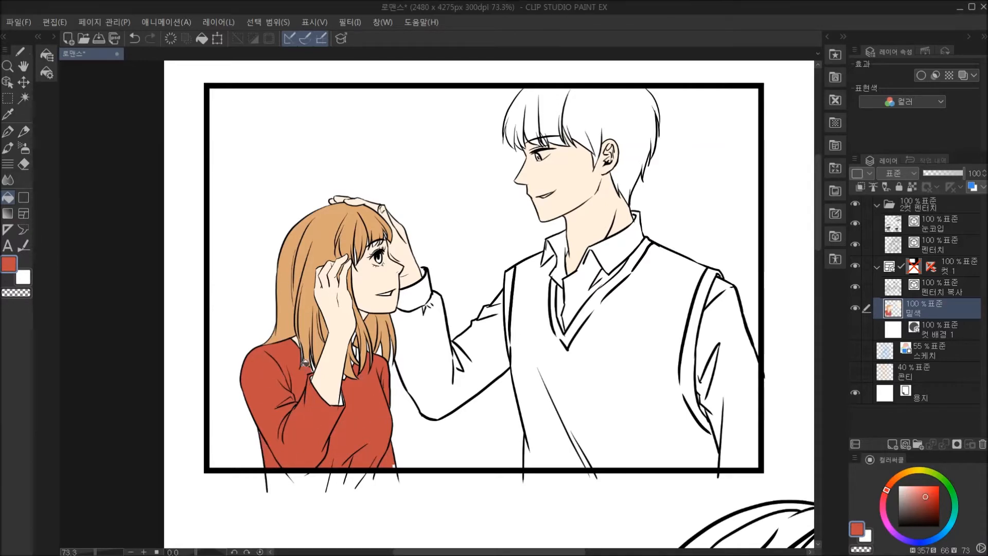
Paint the unfilled gaps inside the woman's raised sleeve cuff red with the G펜 brush.
scroll(302, 363, up, 2)
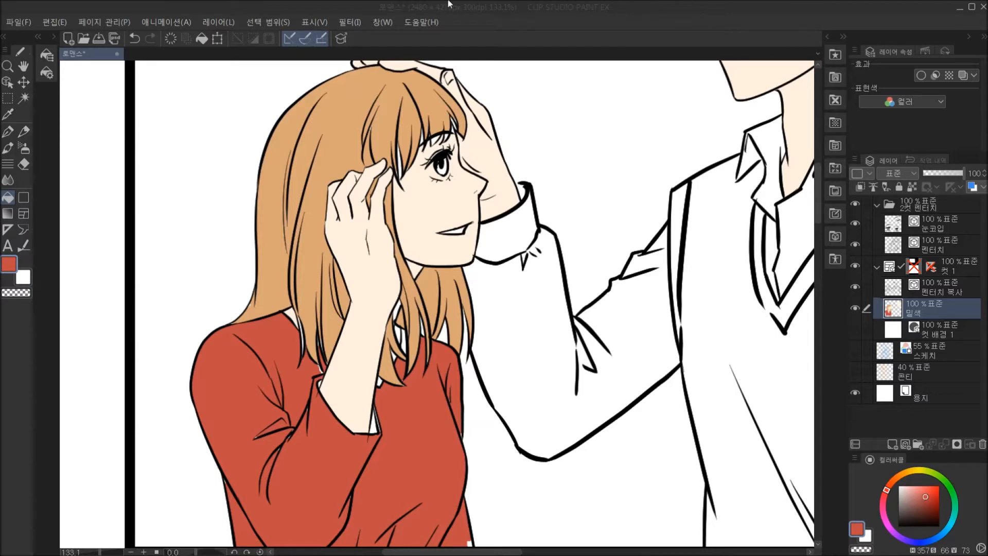
click(555, 9)
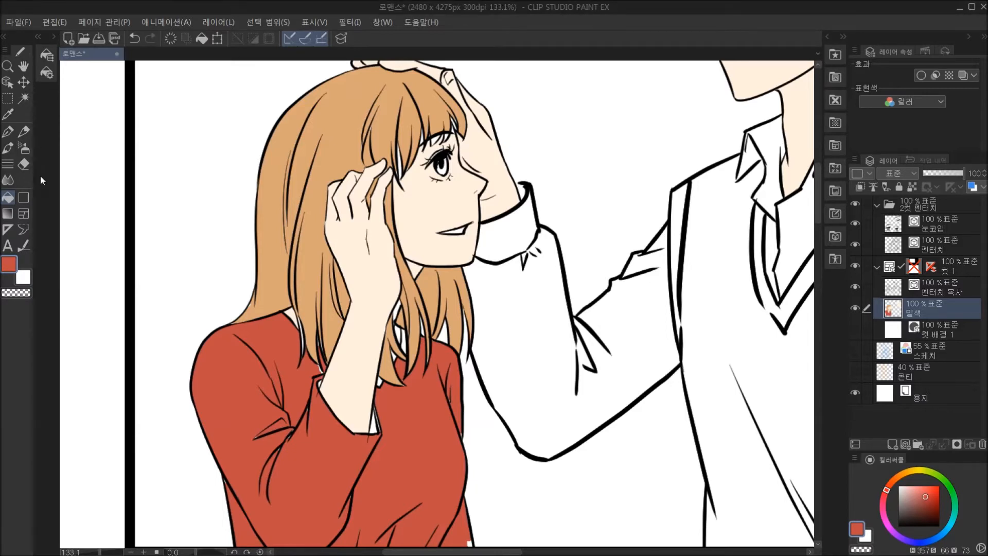
click(8, 131)
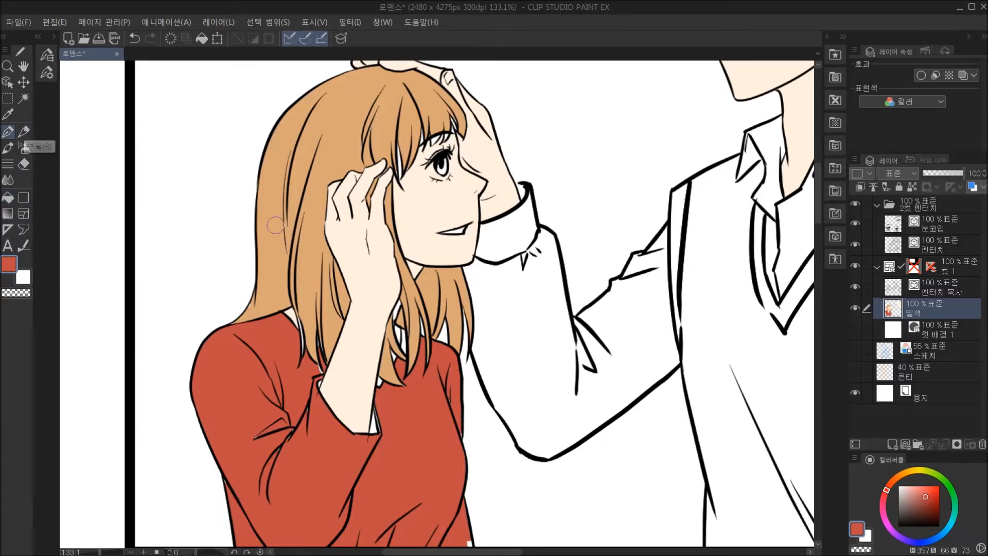
click(53, 38)
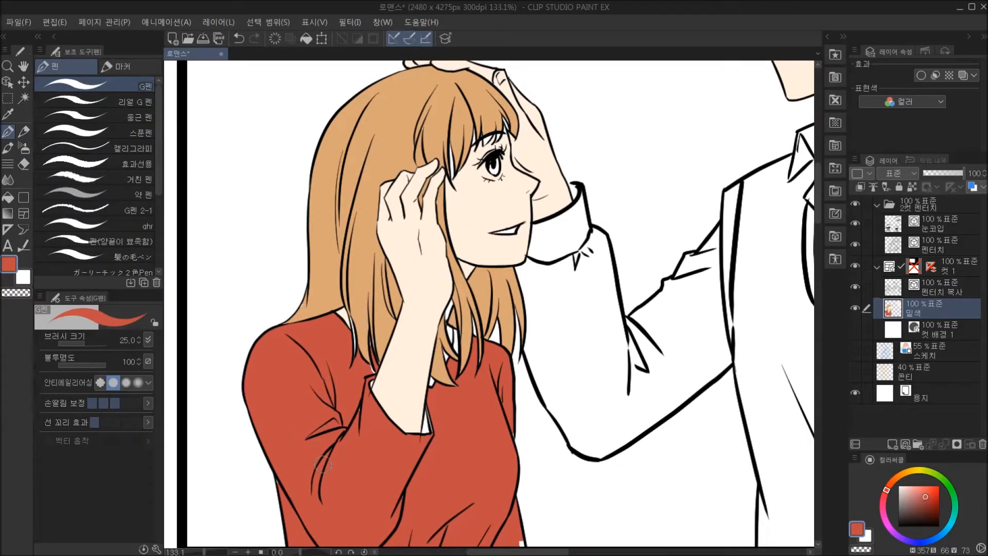
drag(368, 386, 375, 381)
drag(428, 400, 435, 440)
key(g)
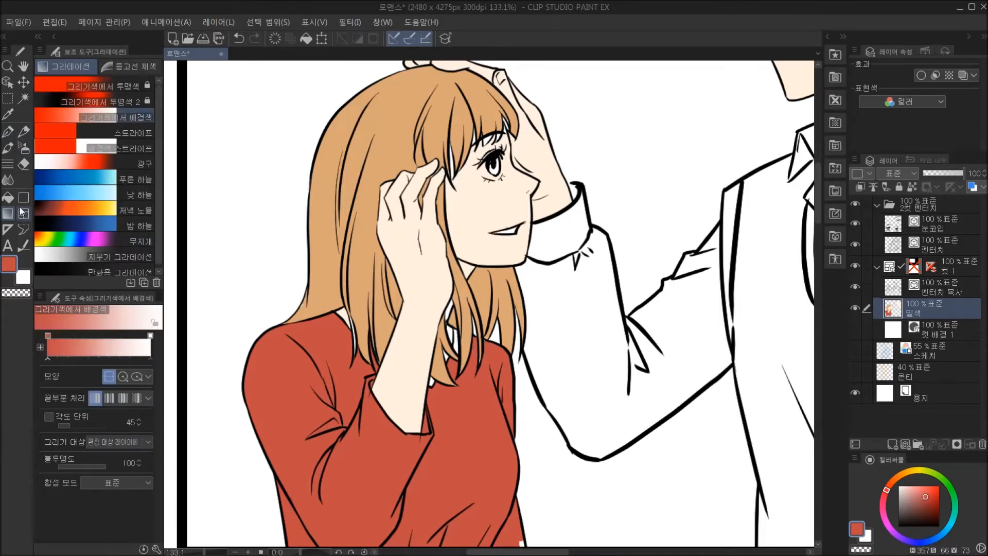
click(8, 197)
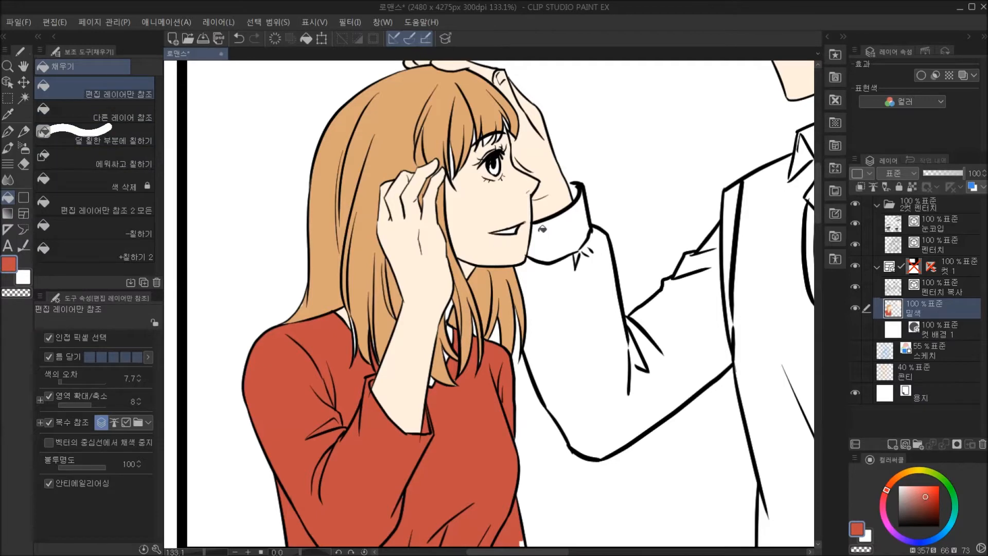
click(16, 133)
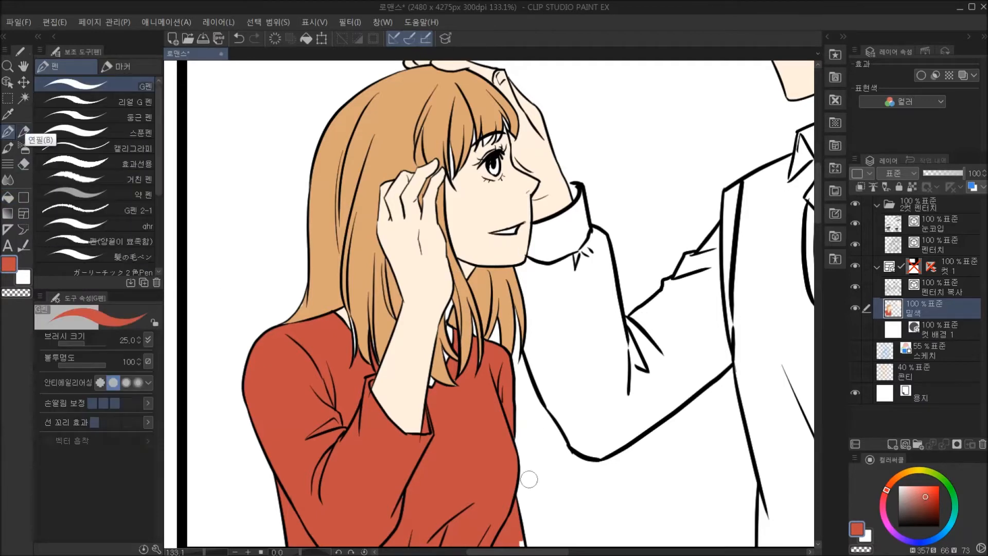
Sample the woman's hair colour and set the 에워싸고 칠하기 fill tool's area expansion to 4.
drag(513, 502, 511, 342)
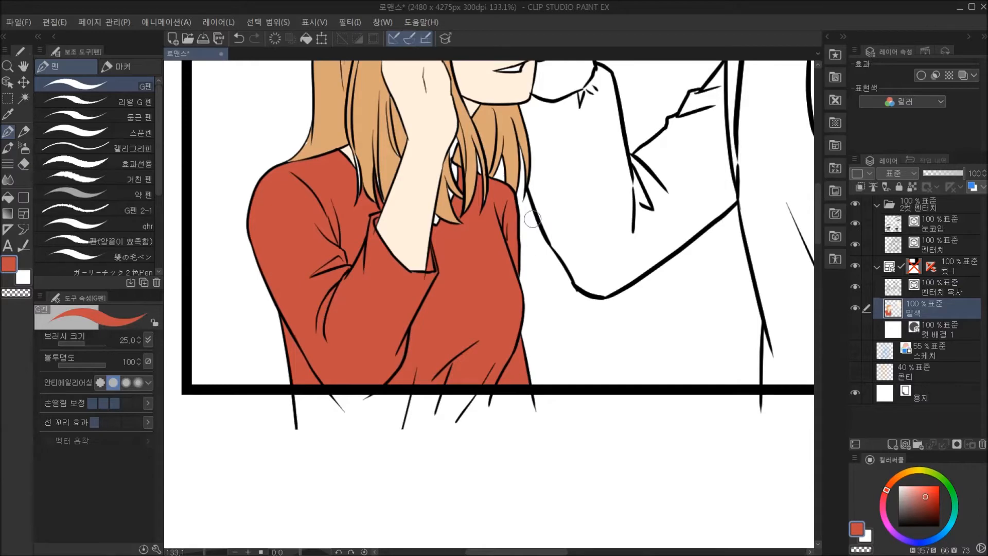
scroll(471, 301, up, 3)
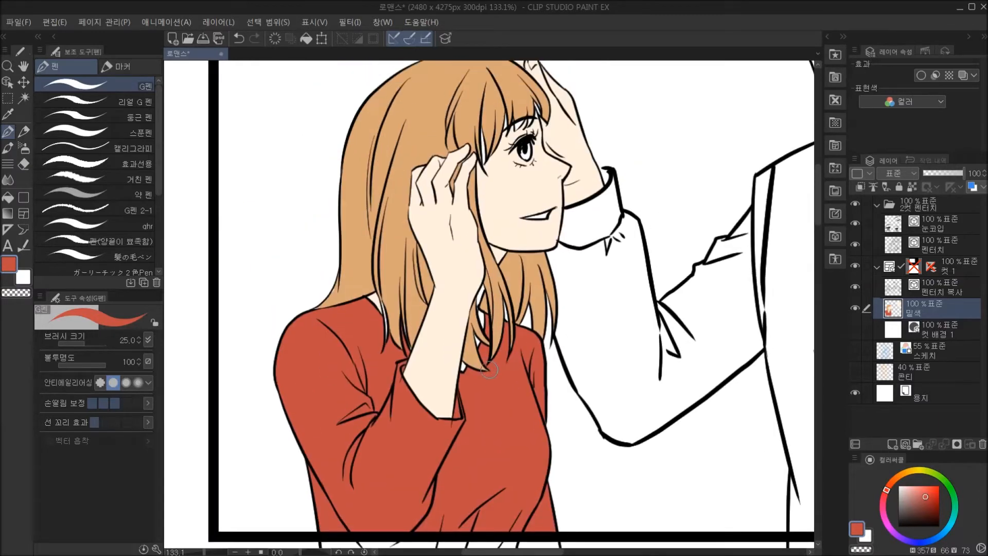
scroll(484, 307, up, 1)
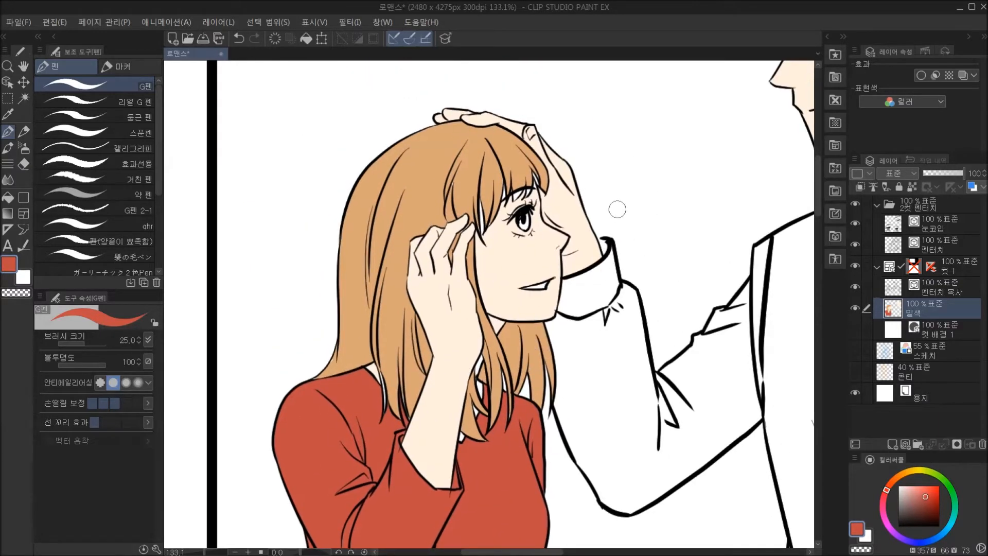
alt+click(388, 289)
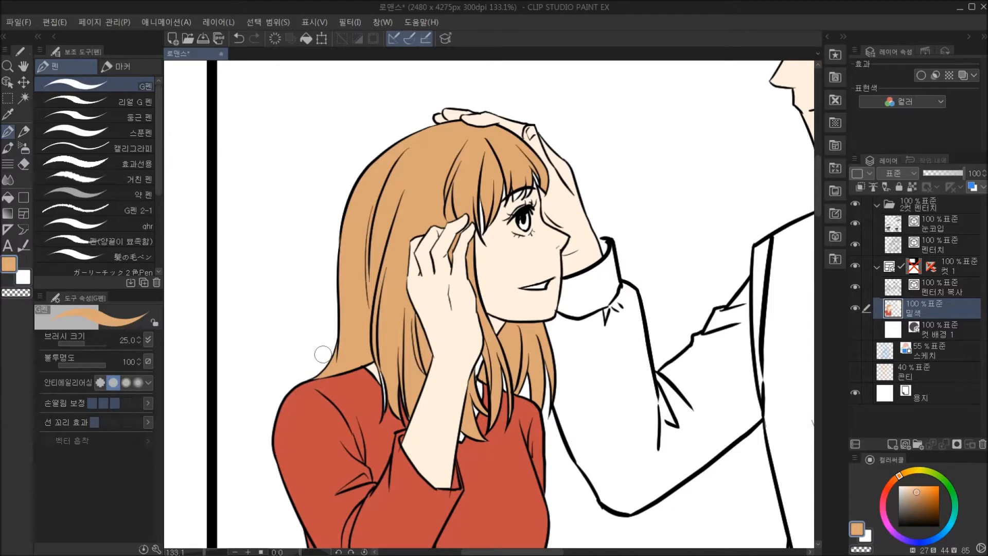
click(8, 198)
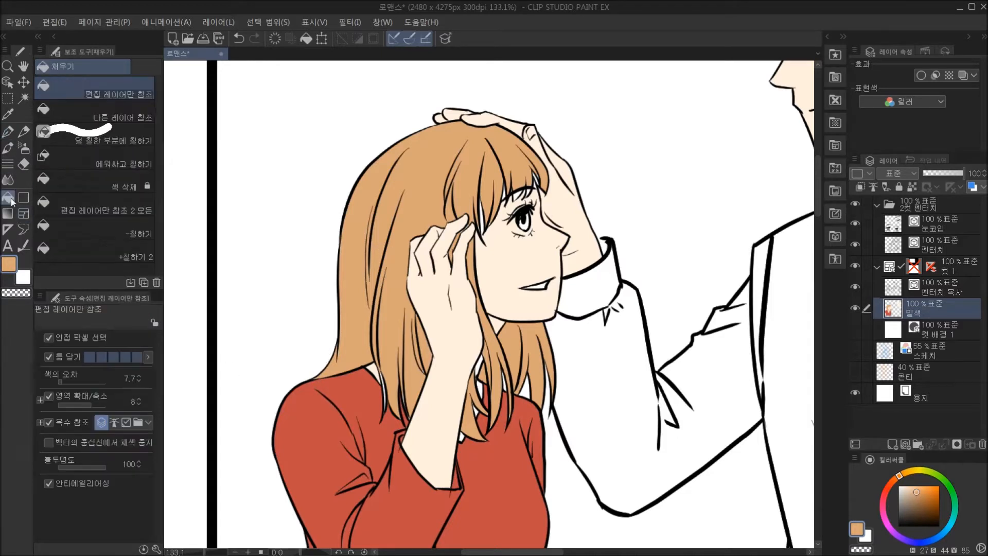
click(143, 155)
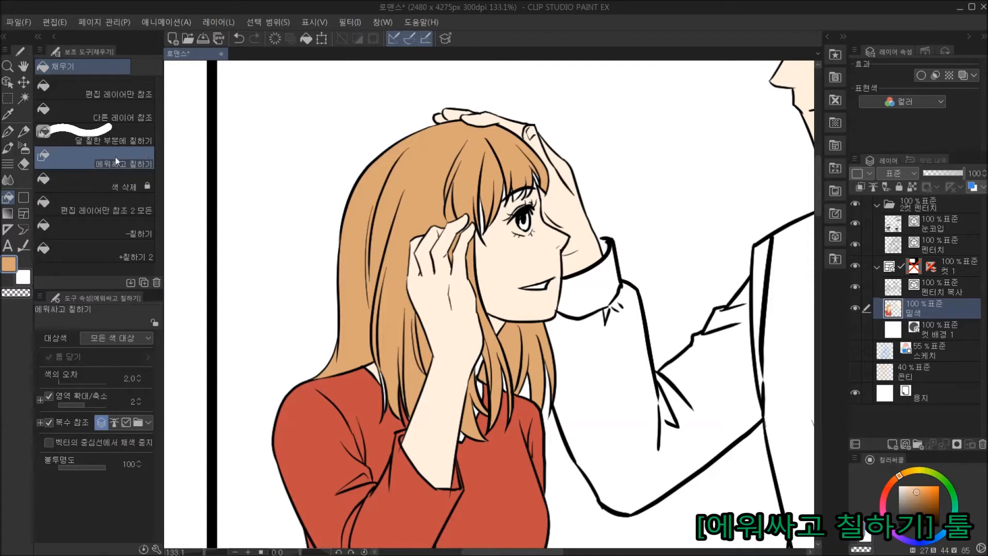
click(138, 399)
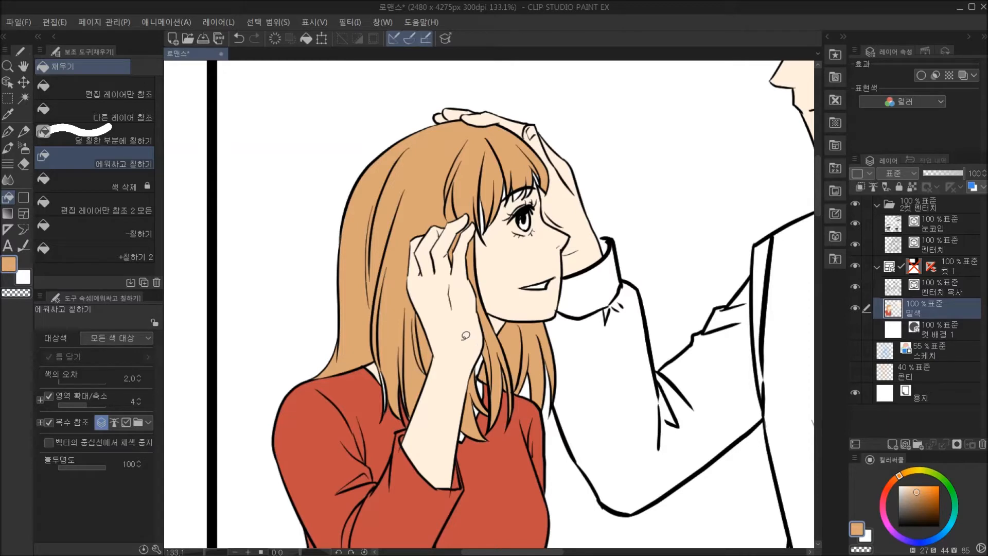
Enclose and fill leftover gaps between the woman's hair strands with the hair colour, and those beside her bangs with the skin tone.
mouse_move(378, 357)
mouse_down()
mouse_move(382, 415)
mouse_move(386, 368)
mouse_up()
scroll(516, 240, down, 2)
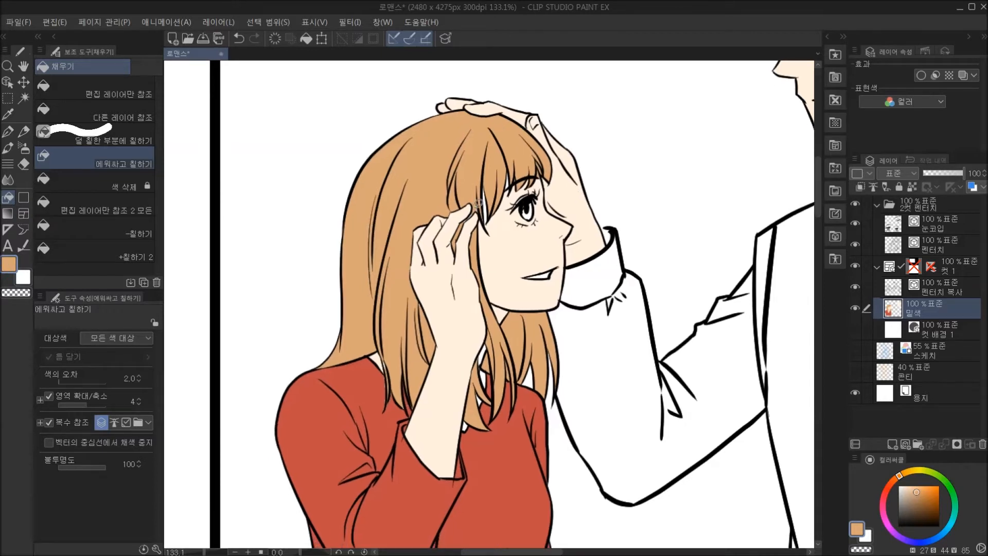
drag(534, 309, 525, 294)
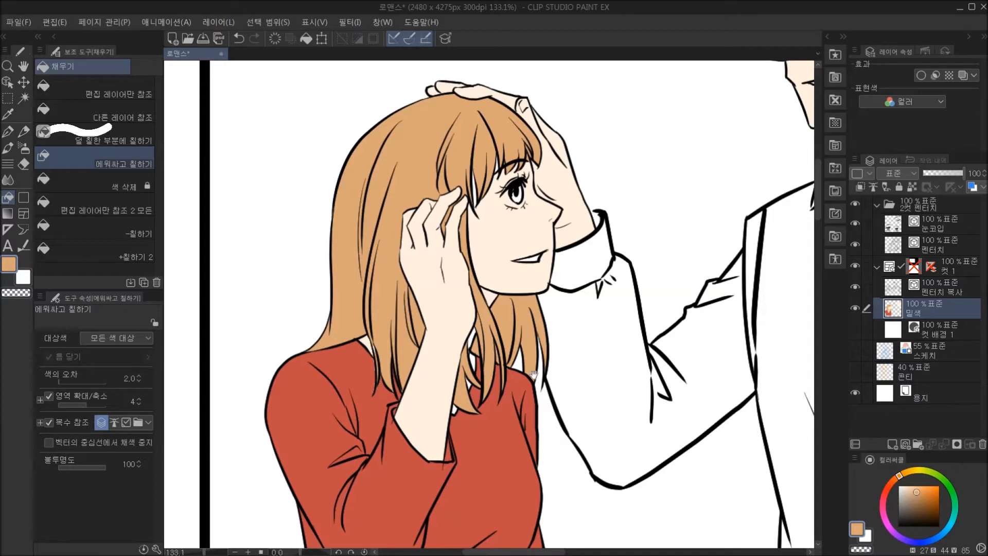
drag(515, 339, 544, 345)
drag(506, 281, 505, 294)
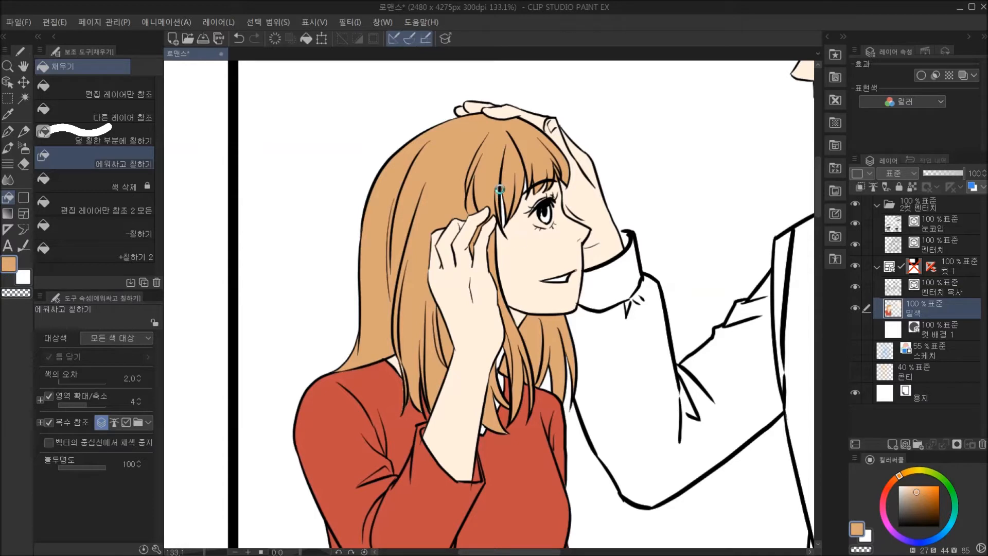
alt+click(524, 242)
mouse_move(503, 183)
mouse_down()
mouse_move(505, 229)
mouse_move(506, 186)
mouse_up()
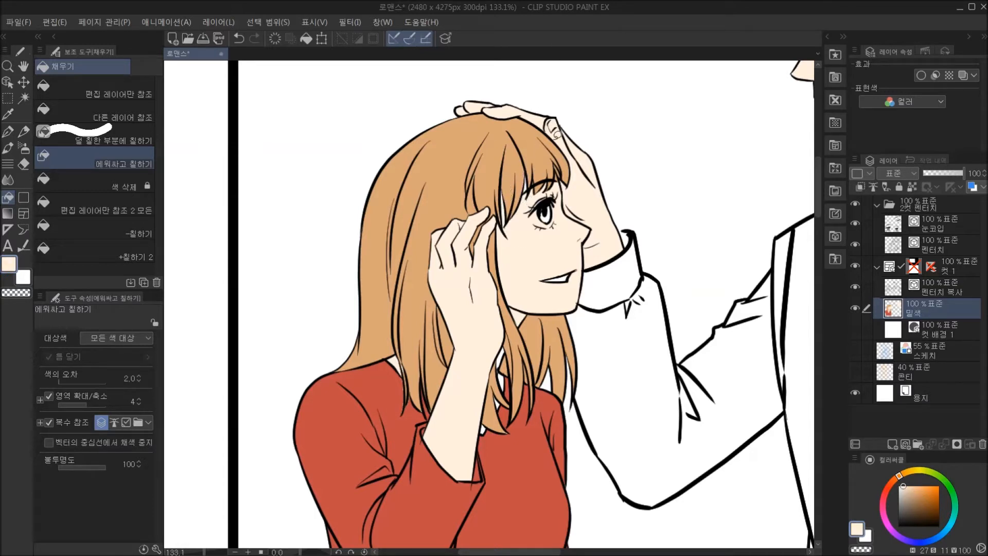
Touch up the edge between the woman's bangs and forehead with the G펜 brush, using the sampled hair and skin colours.
alt+click(538, 134)
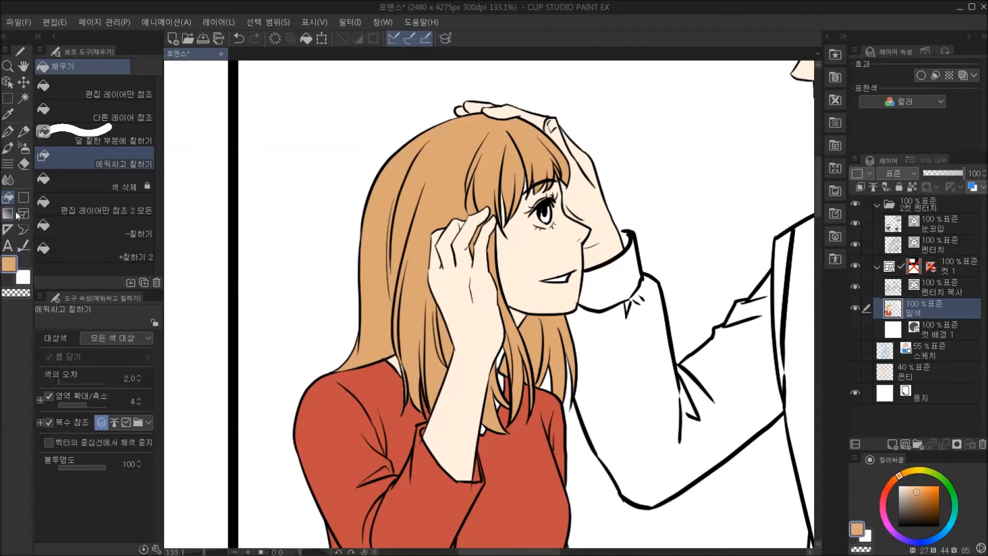
click(18, 137)
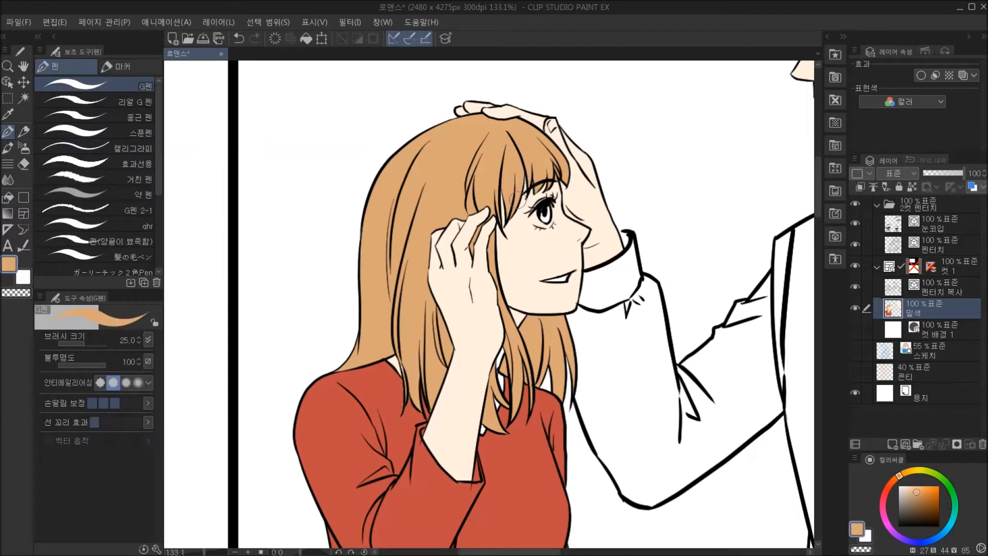
alt+click(554, 192)
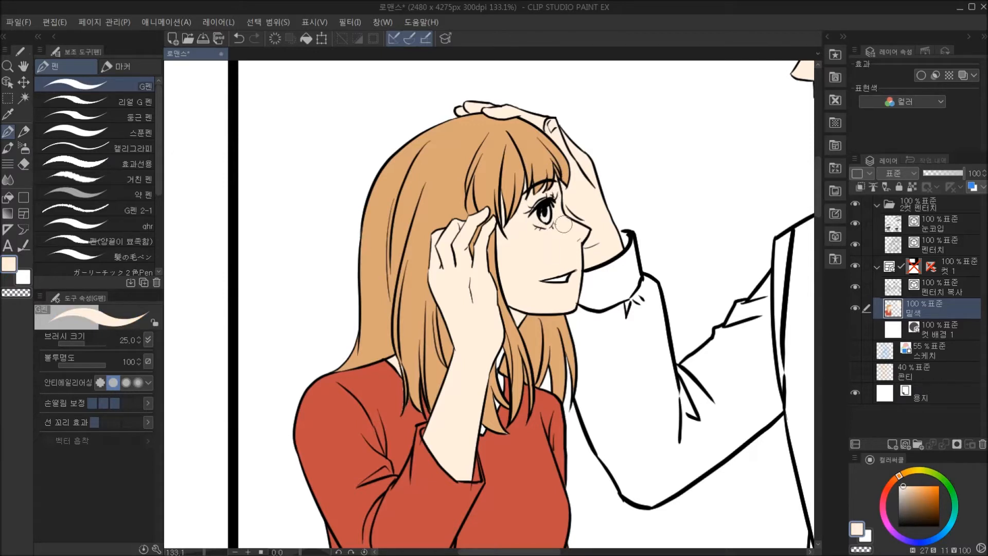
alt+click(497, 166)
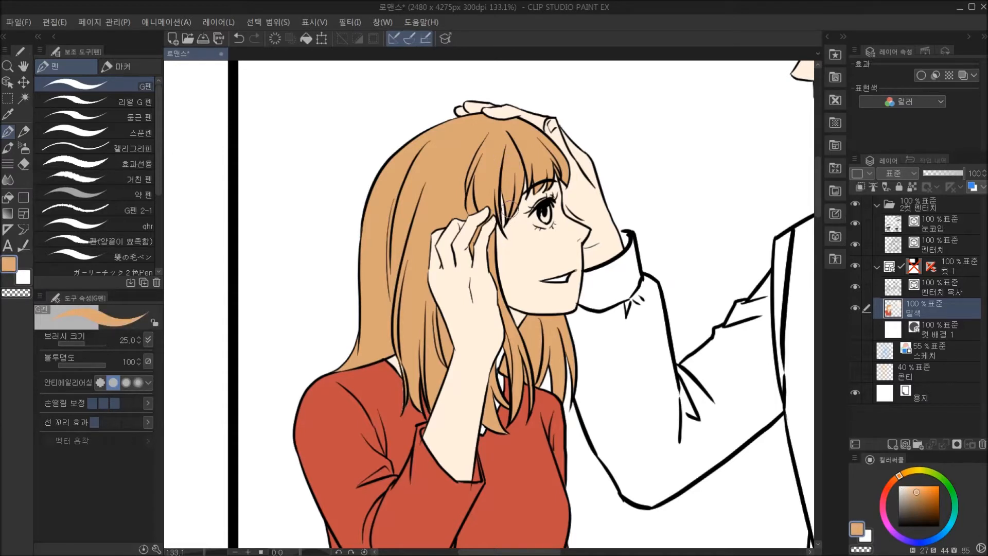
Paint the small gaps where the woman's hair meets her back neckline and shoulder with the sampled red, hair and skin colours.
alt+click(395, 381)
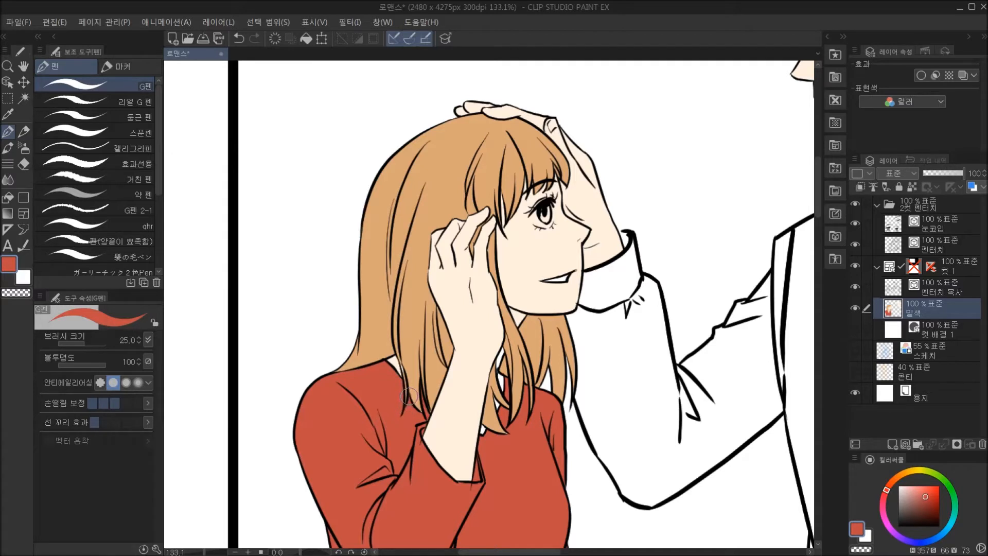
alt+click(417, 394)
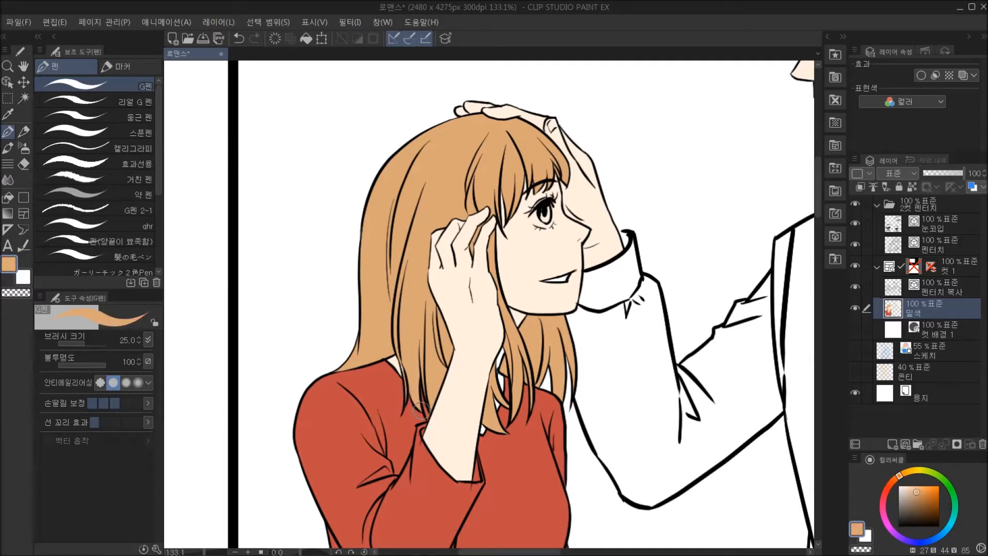
alt+click(397, 364)
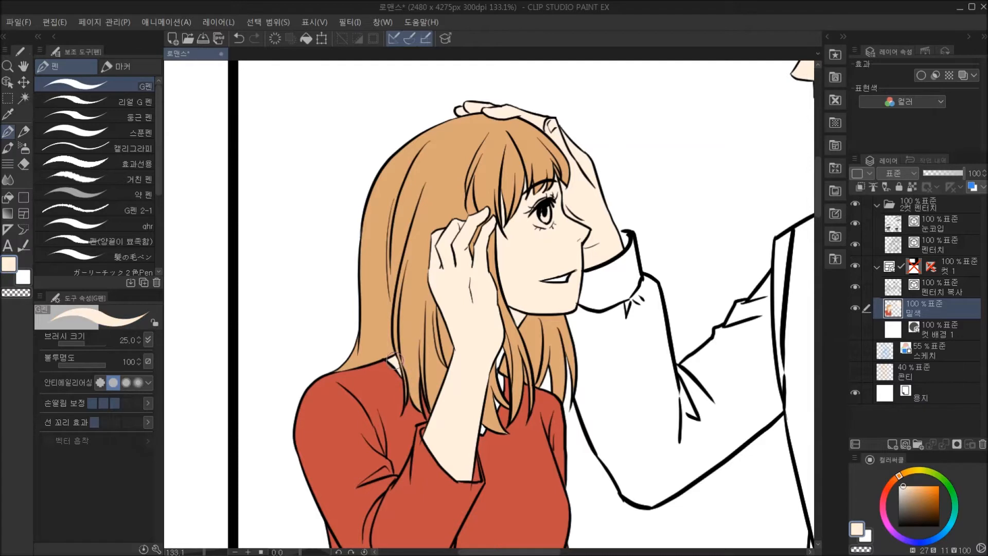
alt+click(409, 361)
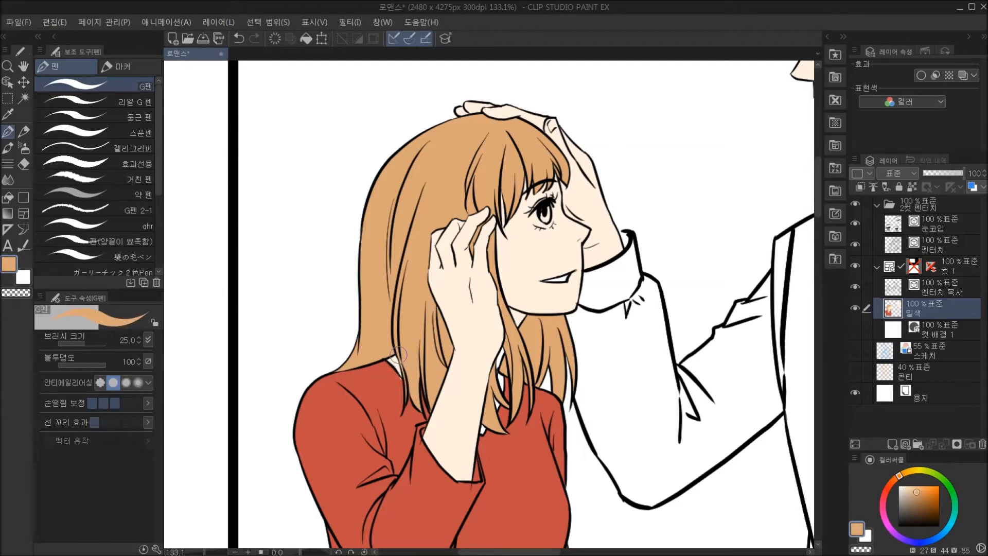
alt+click(401, 380)
Touch up the woman's hair tips over her chest and front shoulder with the sampled hair colour and sweater red.
drag(432, 352, 425, 322)
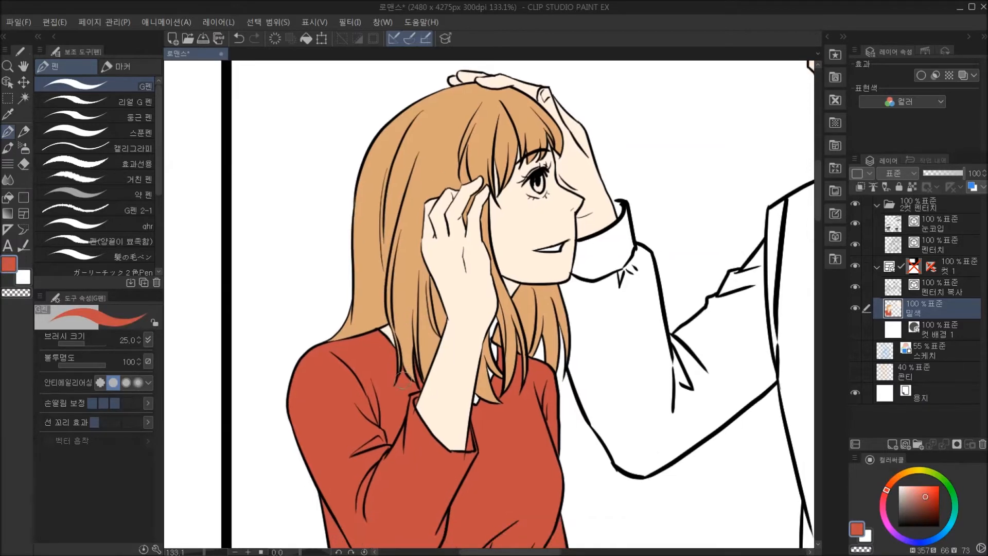
alt+click(492, 395)
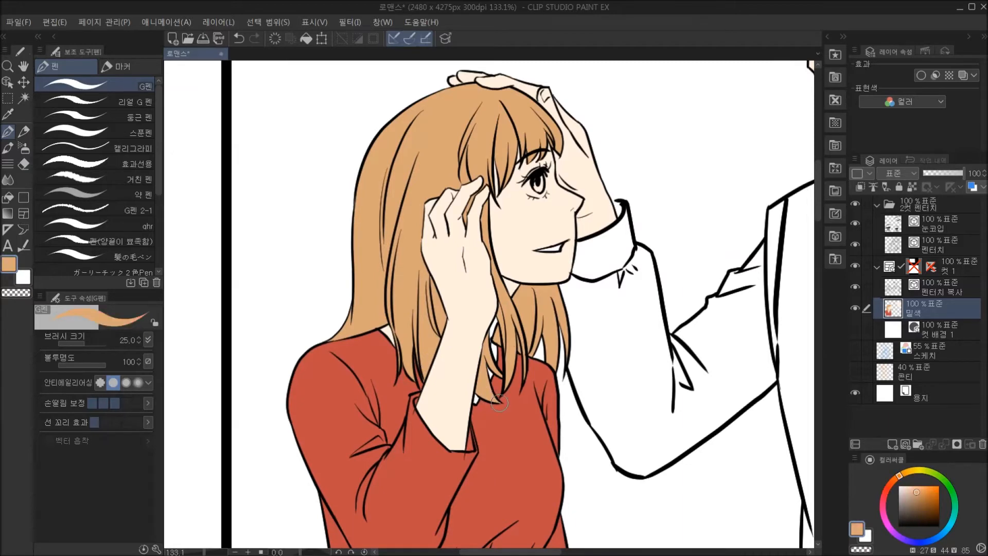
alt+click(562, 361)
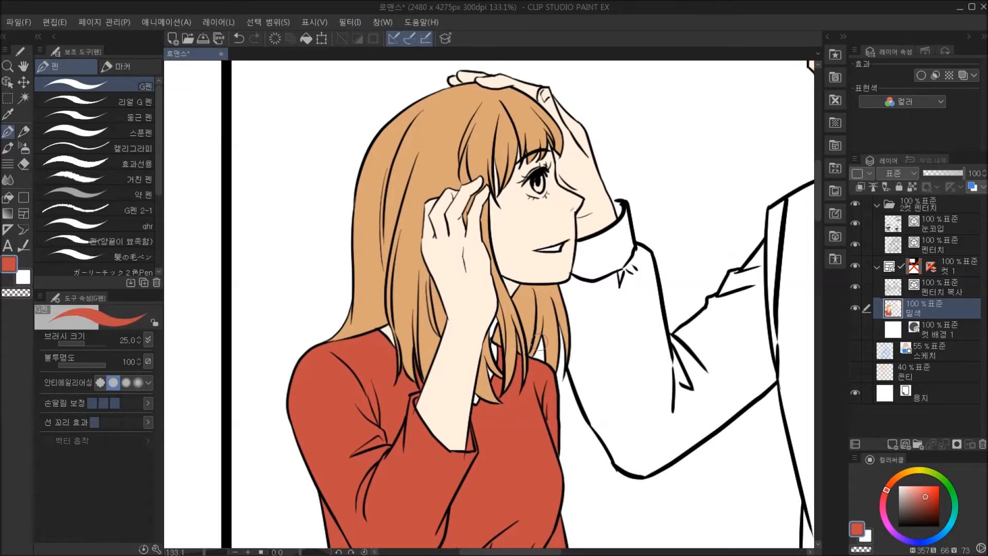
Set the layer colour of the 용지 paper layer to hex 8B85B1.
scroll(512, 343, down, 2)
drag(551, 328, 459, 350)
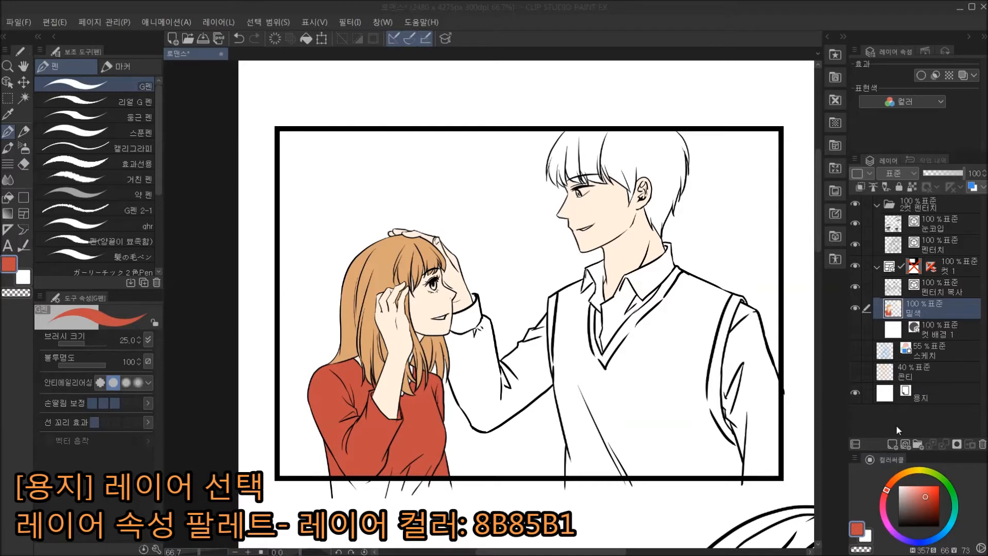
click(908, 399)
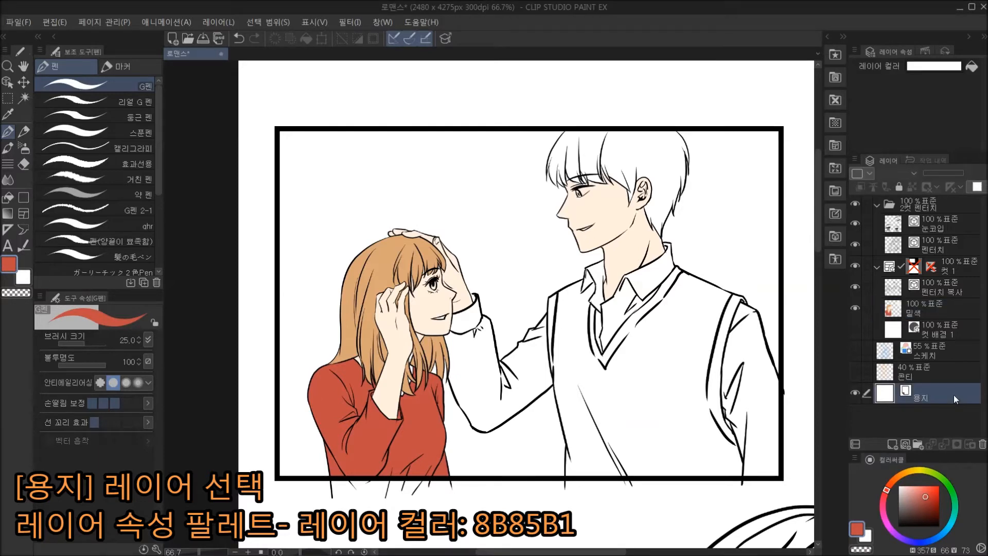
click(941, 66)
click(886, 274)
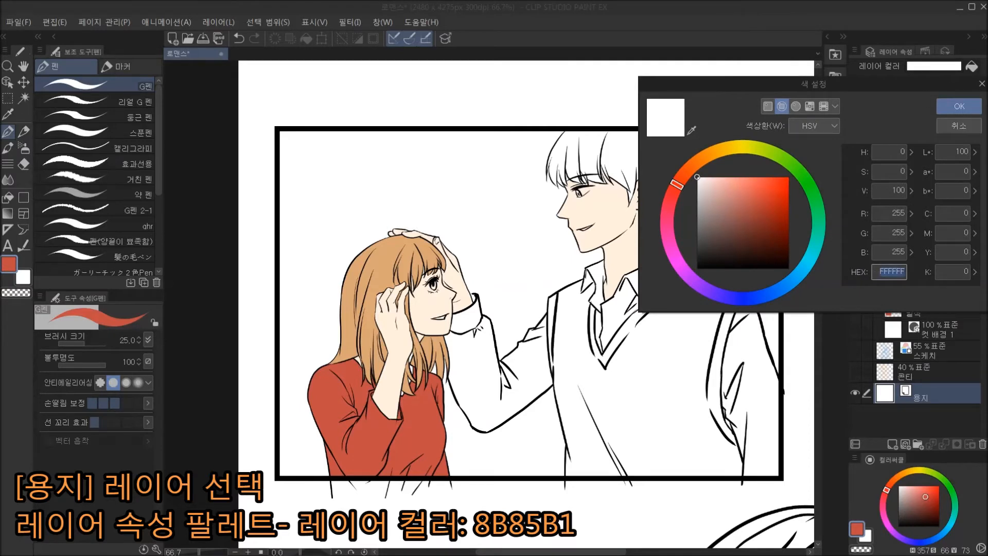
text(8)
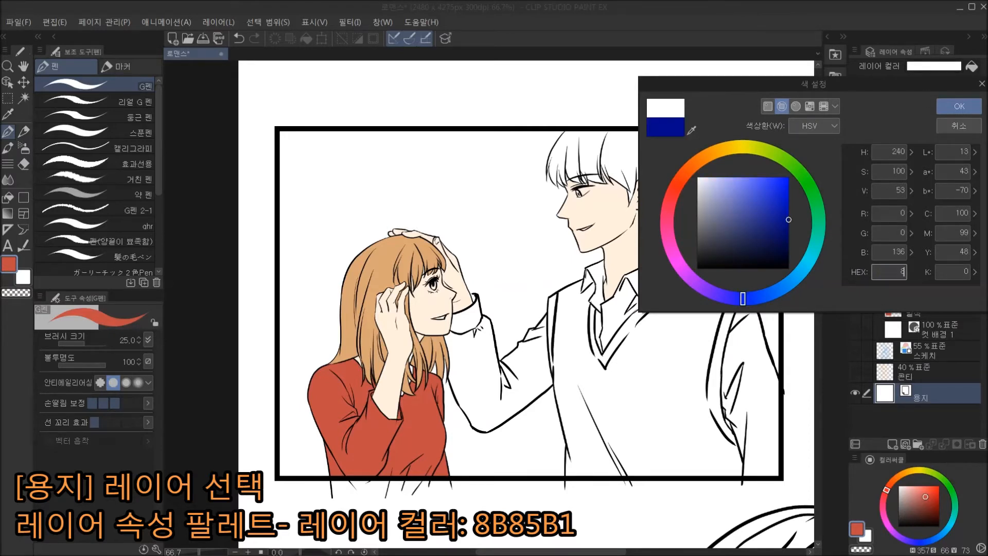
text(B85b1)
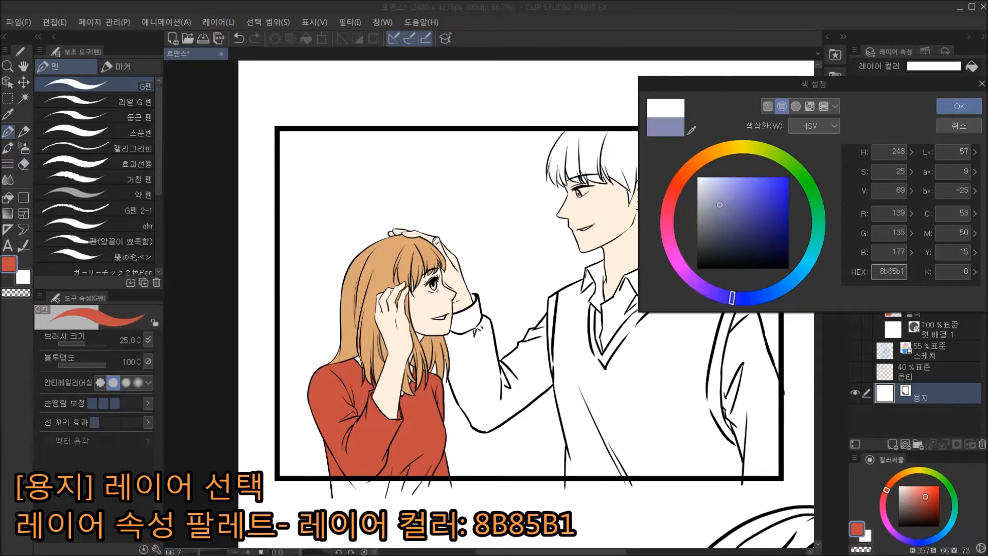
key(Return)
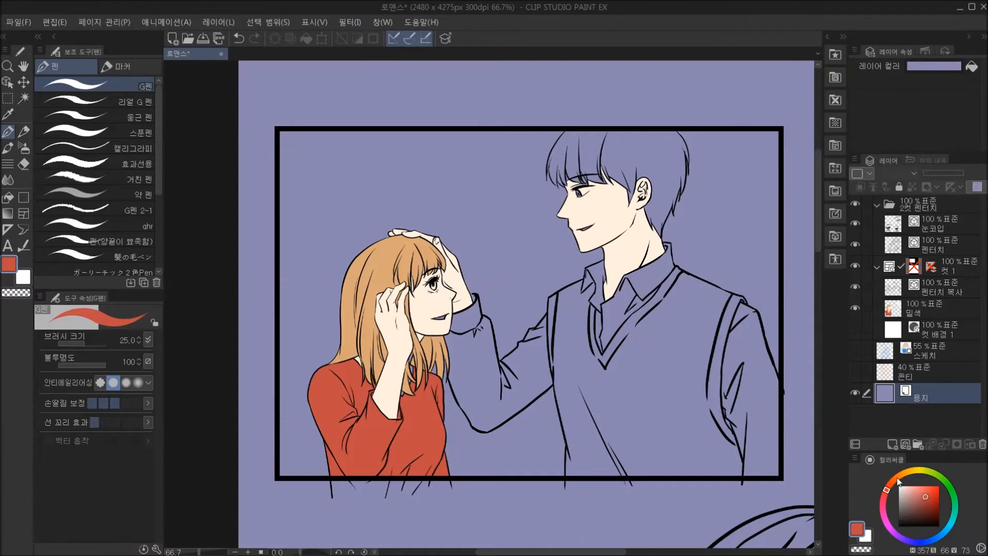
On the 밑색 layer, fill the uncoloured gaps around the woman's neck between her hair strands with her sampled skin tone using 편집 레이어만 참조.
click(949, 316)
scroll(411, 340, up, 3)
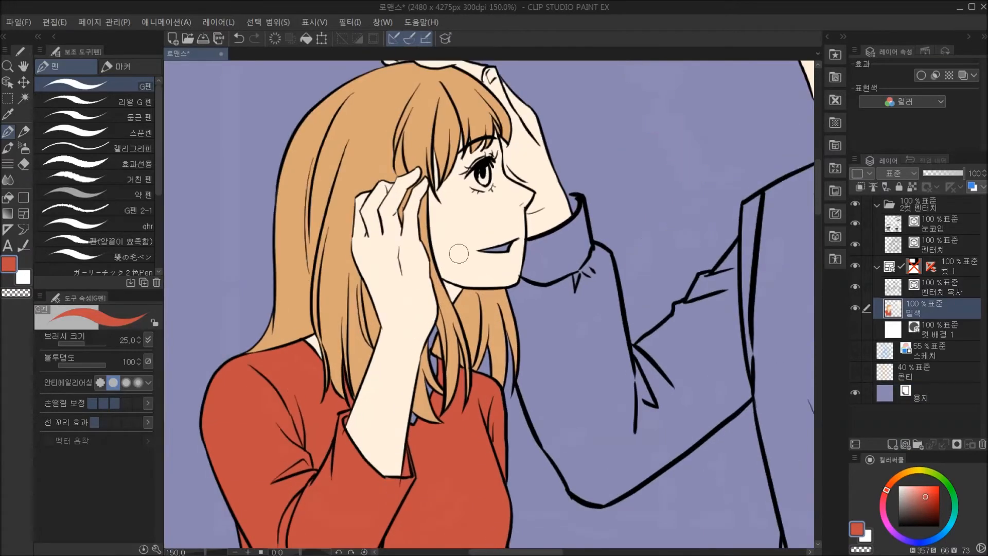
alt+click(458, 253)
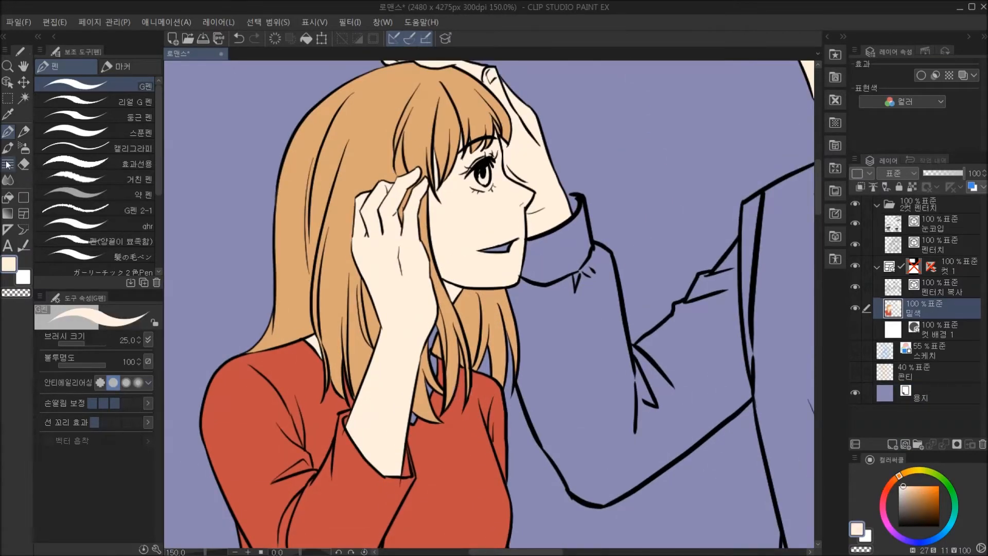
click(15, 198)
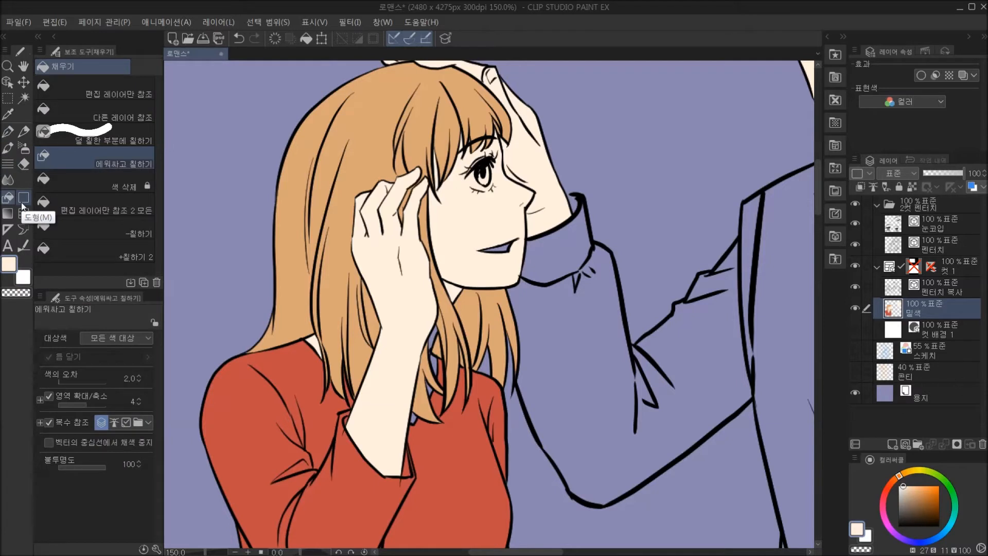
click(128, 88)
click(436, 335)
click(437, 363)
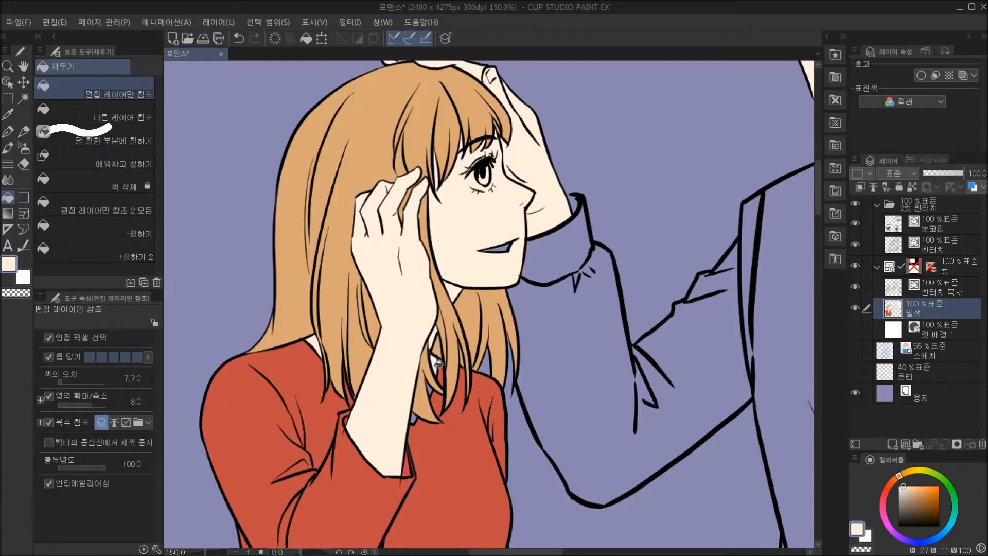
click(432, 391)
click(415, 419)
Fill the woman's and the man's mouths with dark red, hex 902821.
drag(530, 390, 496, 460)
drag(798, 296, 744, 320)
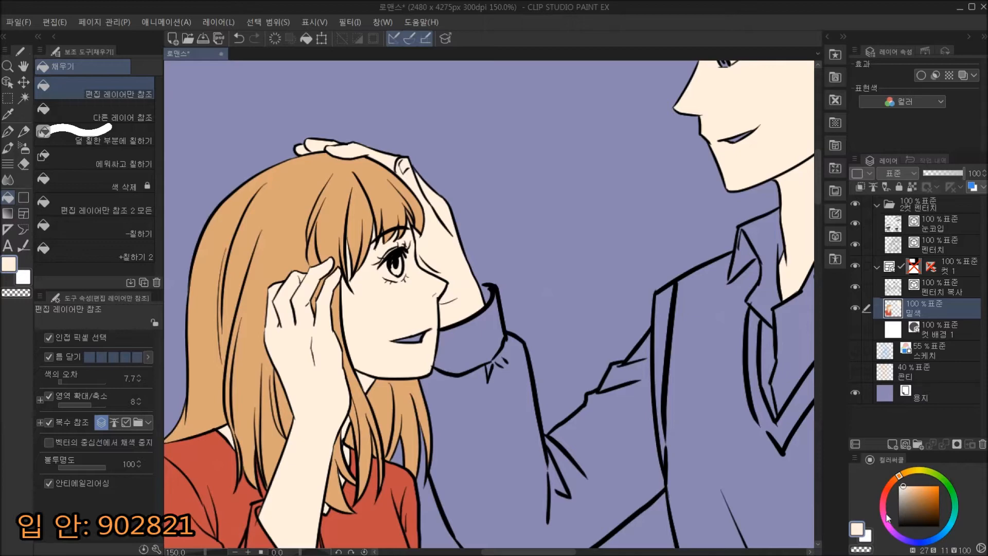
click(856, 533)
drag(876, 271, 938, 273)
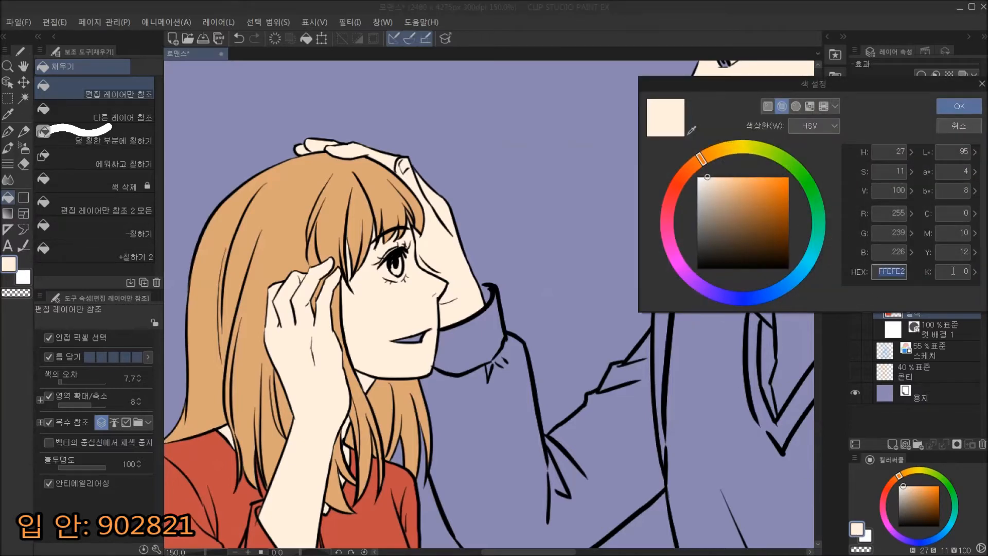
text(902)
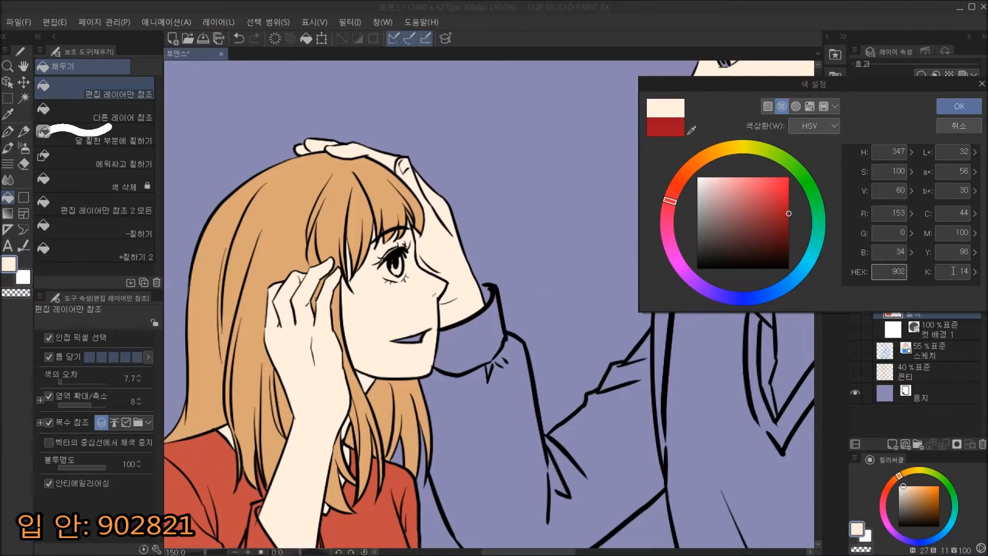
text(821)
key(Return)
click(418, 338)
drag(658, 191, 544, 311)
click(623, 259)
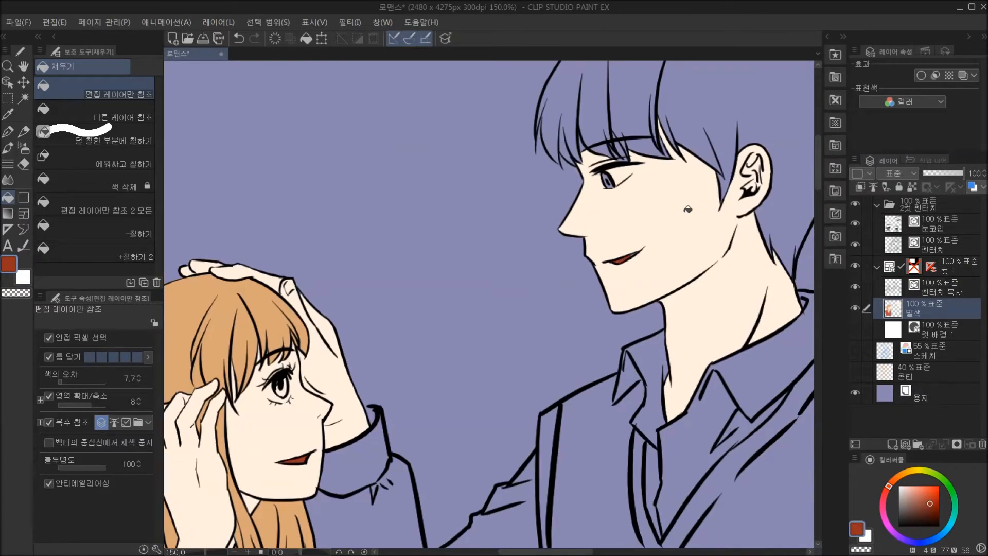
Fill the small gaps between the man's bangs above his eye with his sampled skin tone.
click(11, 131)
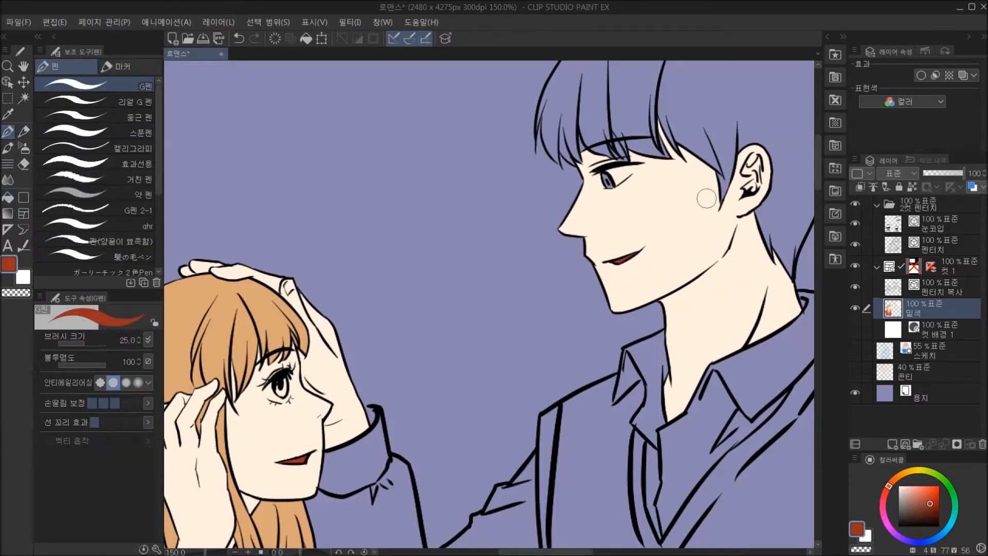
drag(706, 199, 666, 245)
alt+click(655, 277)
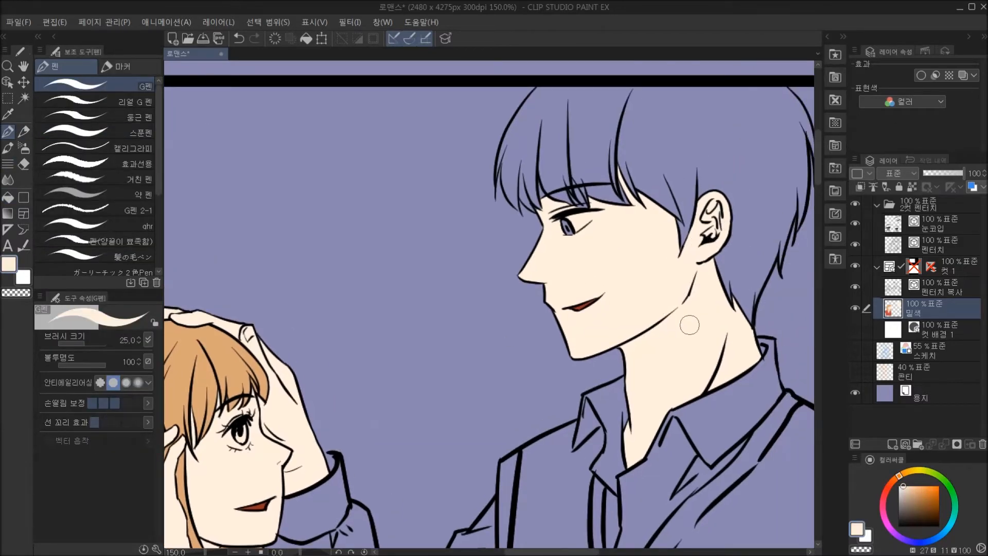
click(8, 197)
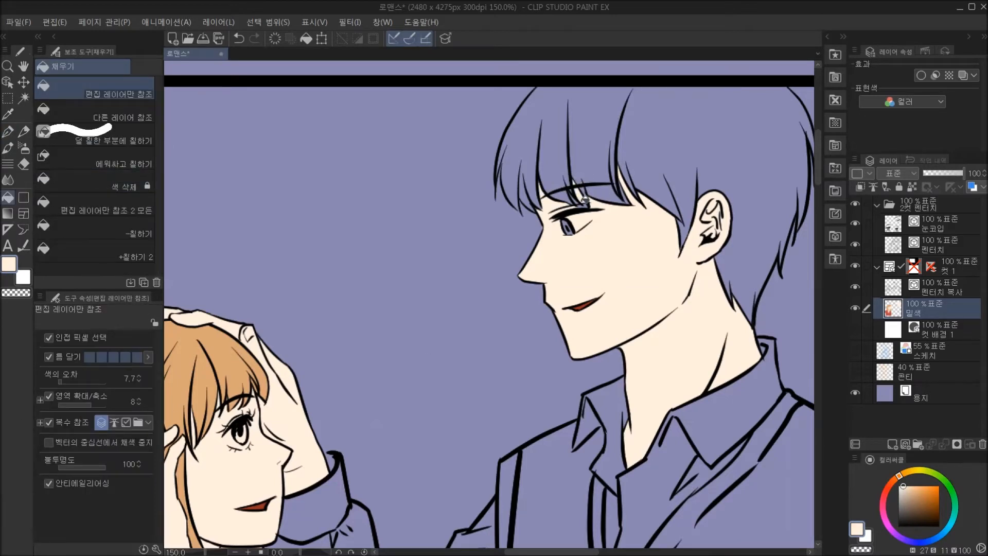
drag(717, 314, 711, 281)
Fill all sections of the man's hair, including the bangs over his brow, with hex 465161.
click(865, 532)
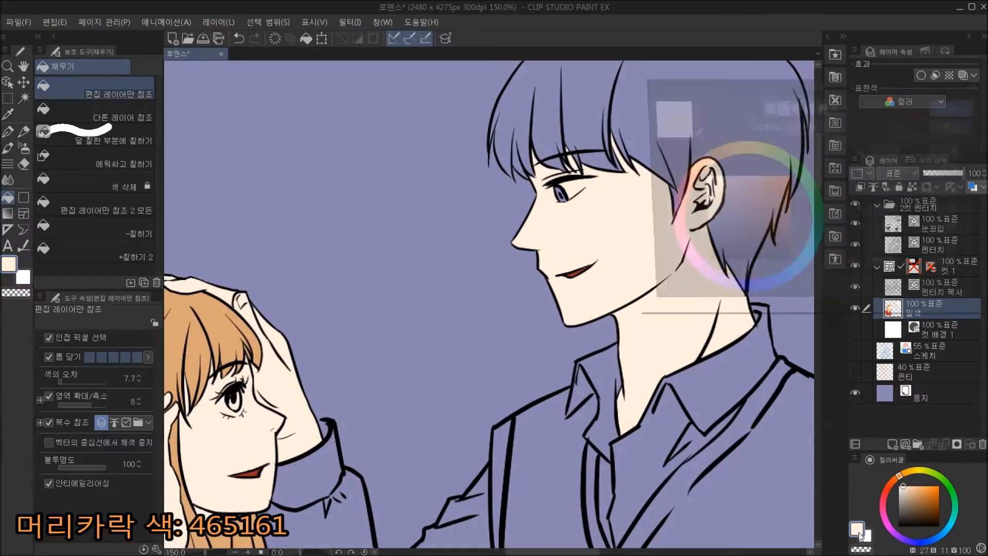
click(886, 271)
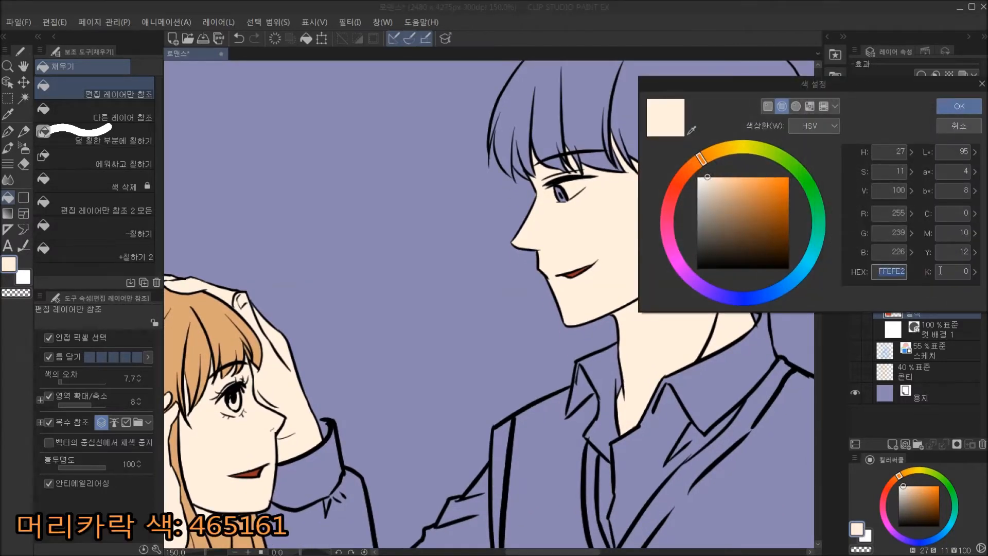
text(465161)
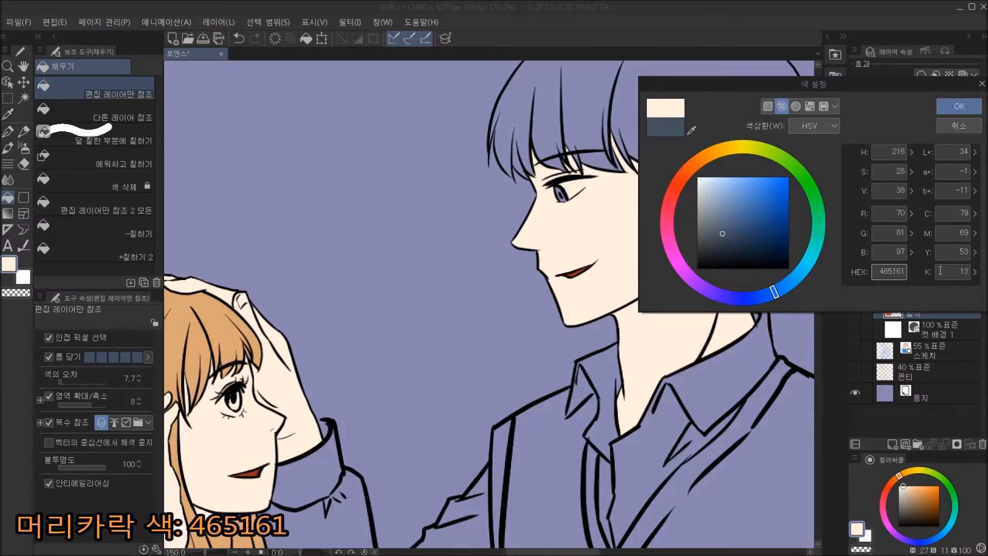
key(Return)
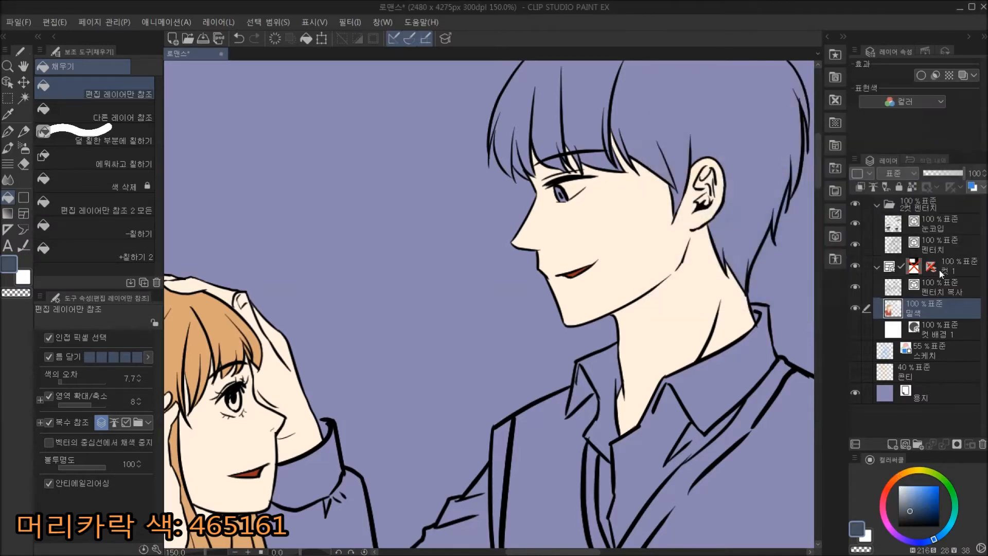
click(603, 121)
drag(706, 187, 677, 262)
click(525, 149)
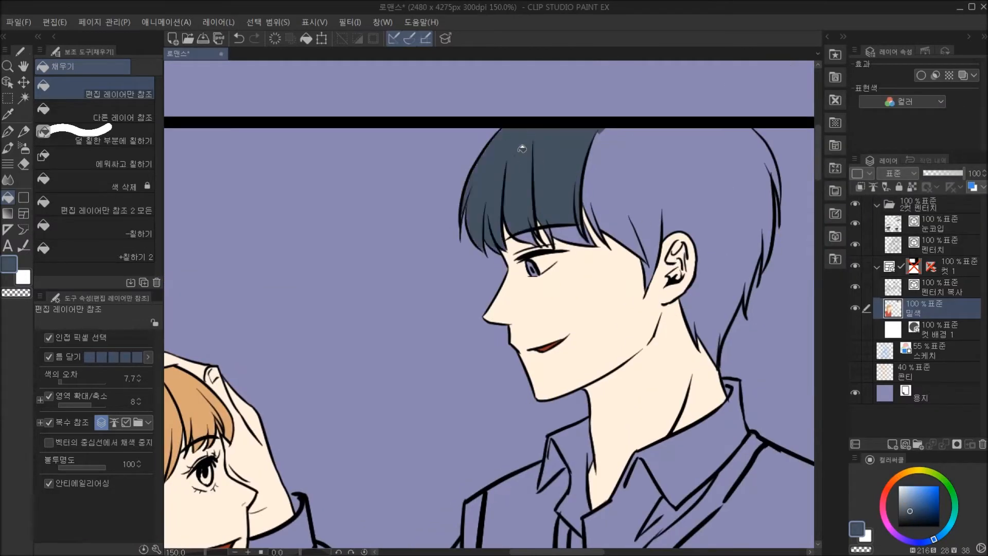
click(637, 165)
click(576, 233)
click(530, 236)
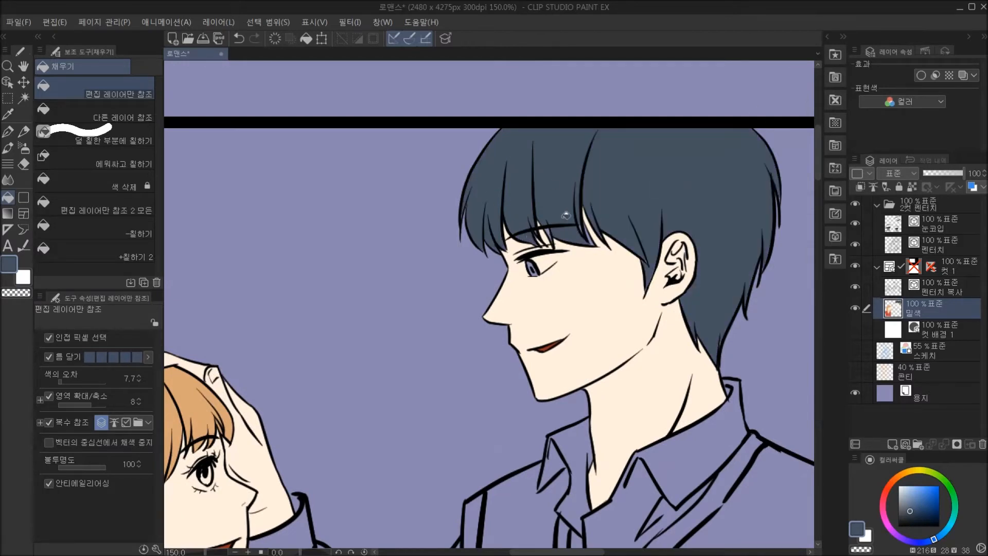
Fill the man's shirt collar and the shirt area inside the vest's V-neck with hex EEEDE5.
scroll(719, 256, down, 3)
scroll(719, 255, down, 3)
drag(647, 306, 563, 250)
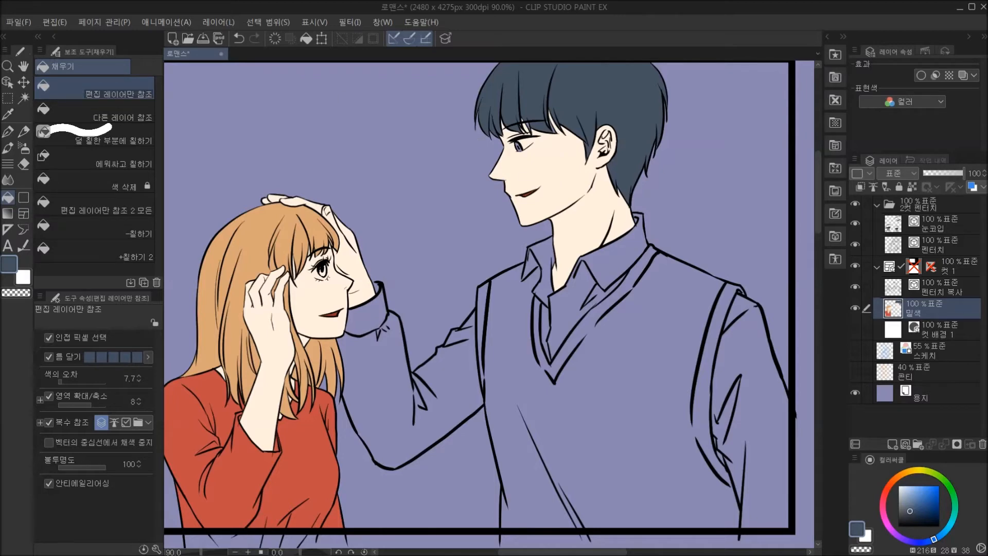
click(855, 534)
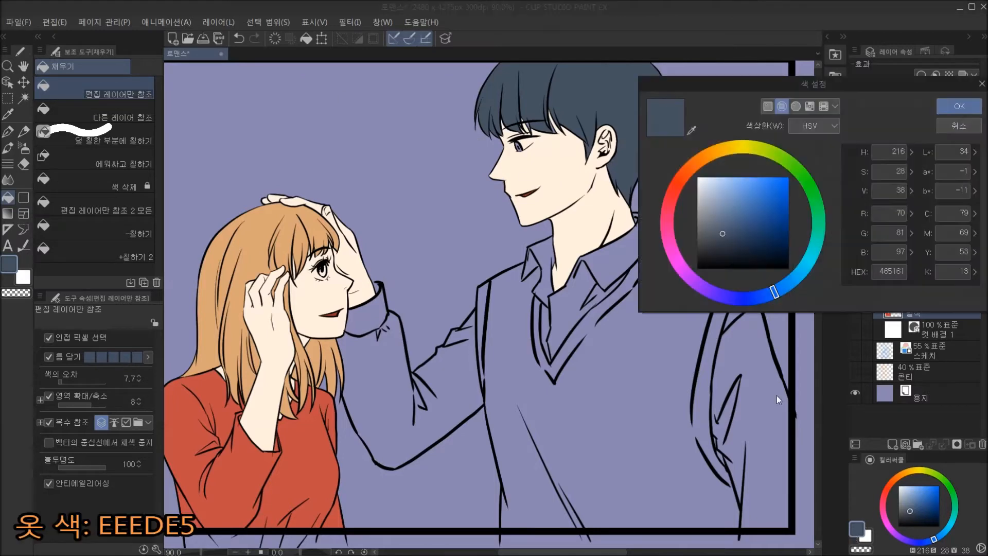
click(883, 272)
text(EEed)
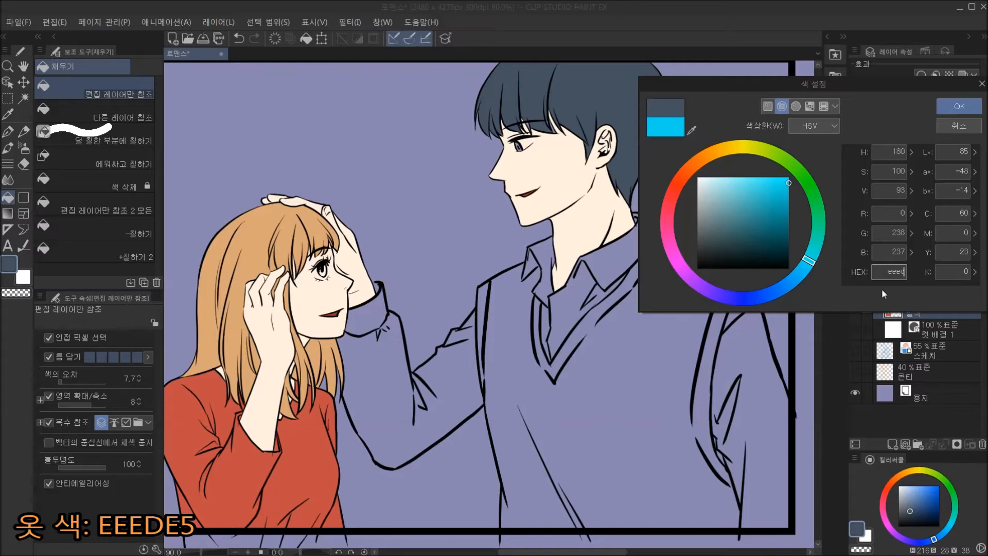
text(e5)
key(Return)
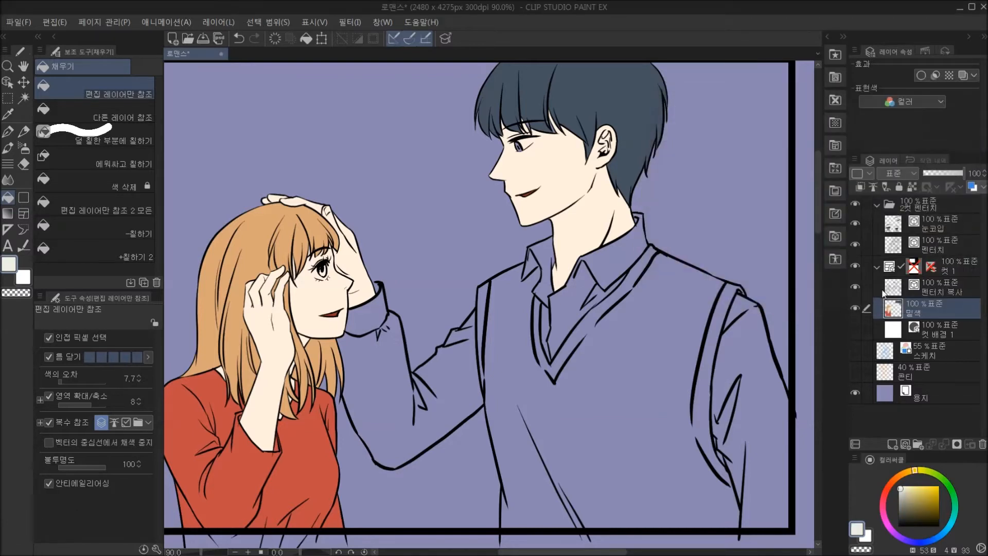
click(544, 250)
click(571, 309)
click(608, 262)
click(603, 290)
click(532, 261)
Fill the cuff and sleeve sections of the man's raised arm with the shirt colour, undoing the stray last fill.
click(377, 311)
click(398, 417)
click(460, 335)
click(473, 317)
click(386, 276)
key(ctrl+z)
Fill the sleeve sections of the man's lowered arm with the same shirt colour.
mouse_move(727, 415)
mouse_down()
mouse_move(704, 330)
mouse_move(722, 386)
mouse_up()
click(721, 251)
click(724, 219)
click(704, 335)
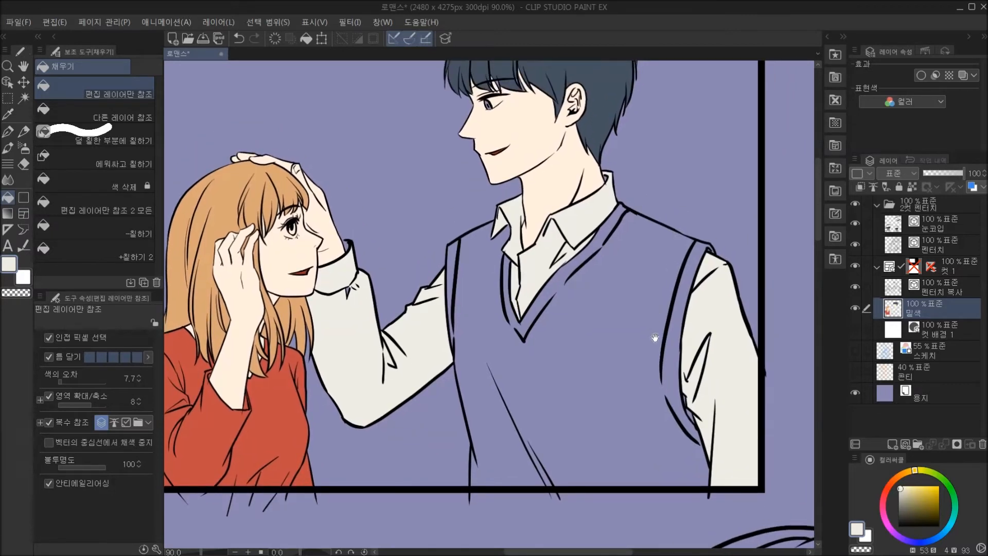
Fill the small gaps left in the man's shirt using 에워싸고 칠하기.
drag(652, 337, 659, 356)
click(118, 160)
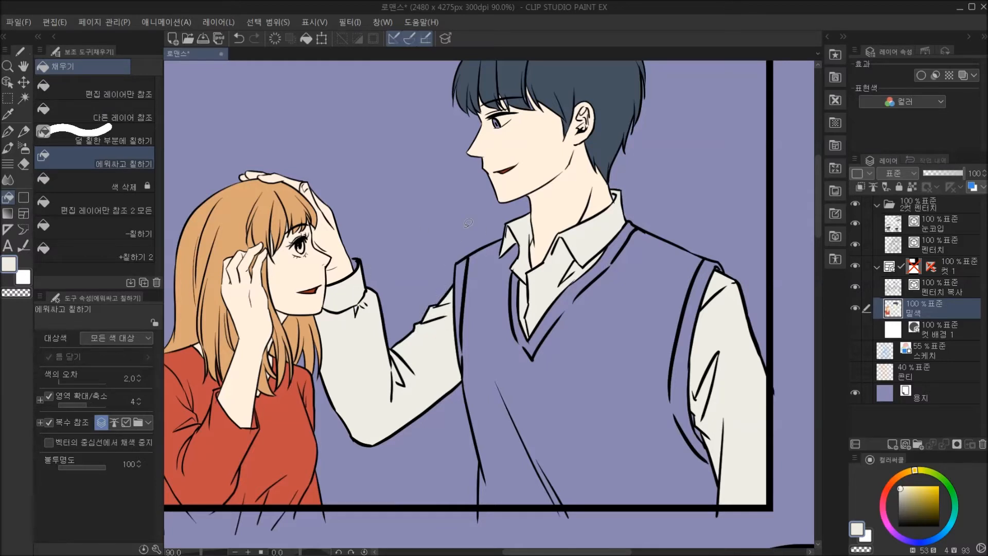
drag(706, 423, 713, 431)
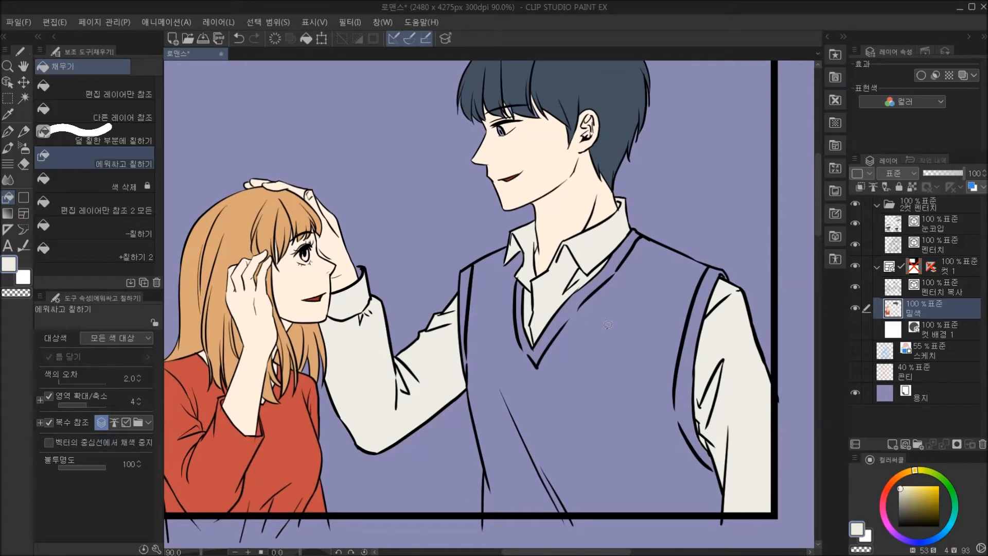
Fill the man's vest, including its neckline and armhole bands, with hex EAD96C using 편집 레이어만 참조.
click(857, 528)
double_click(891, 272)
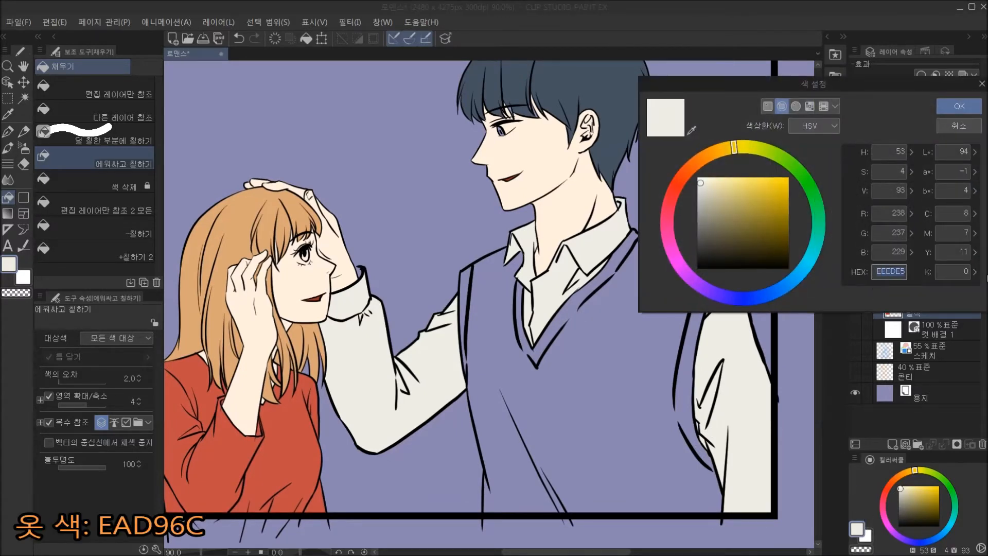
text(e)
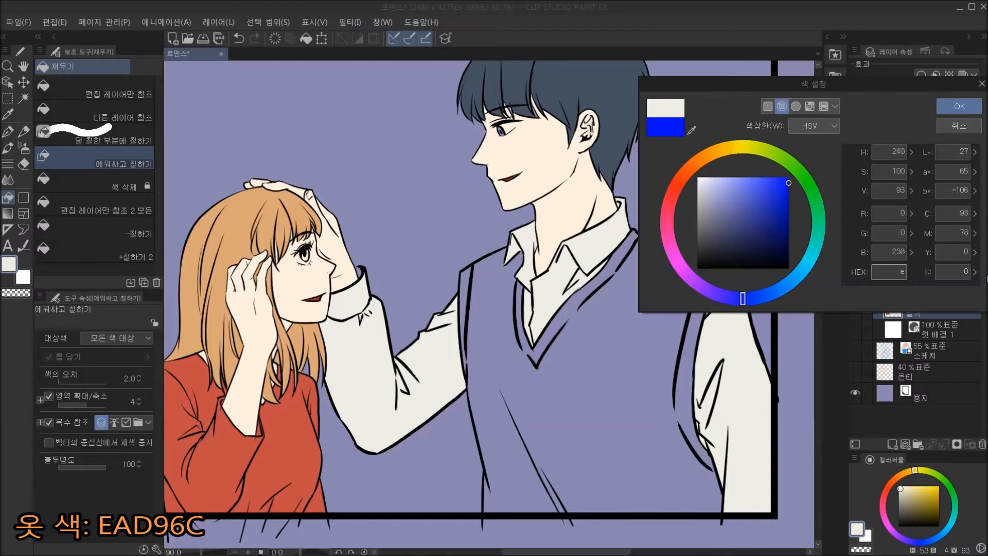
text(ad96)
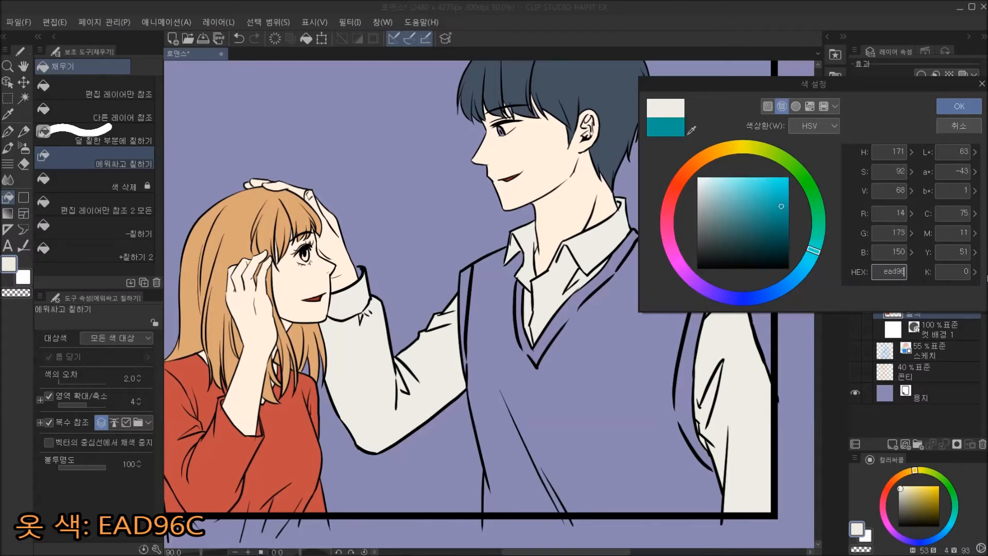
text(c)
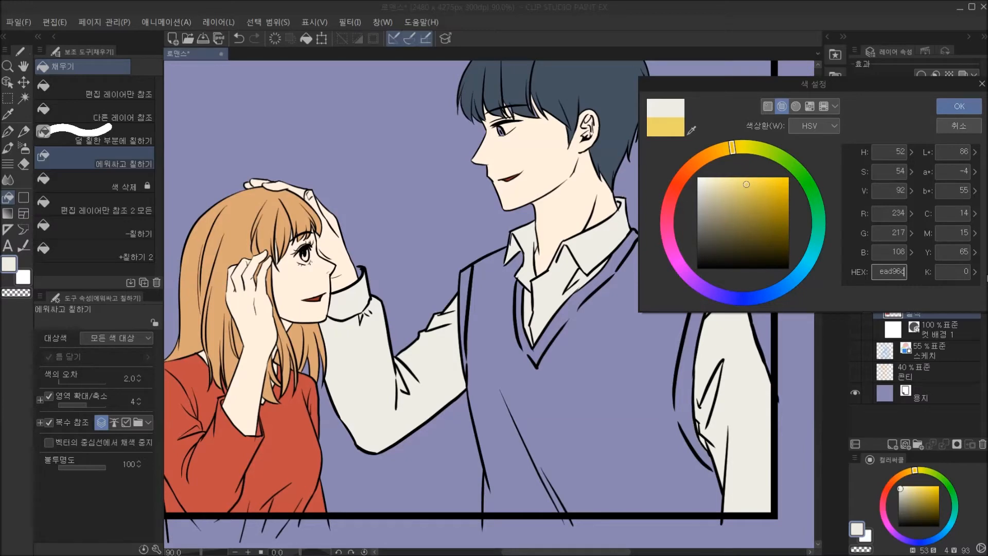
key(Return)
click(128, 88)
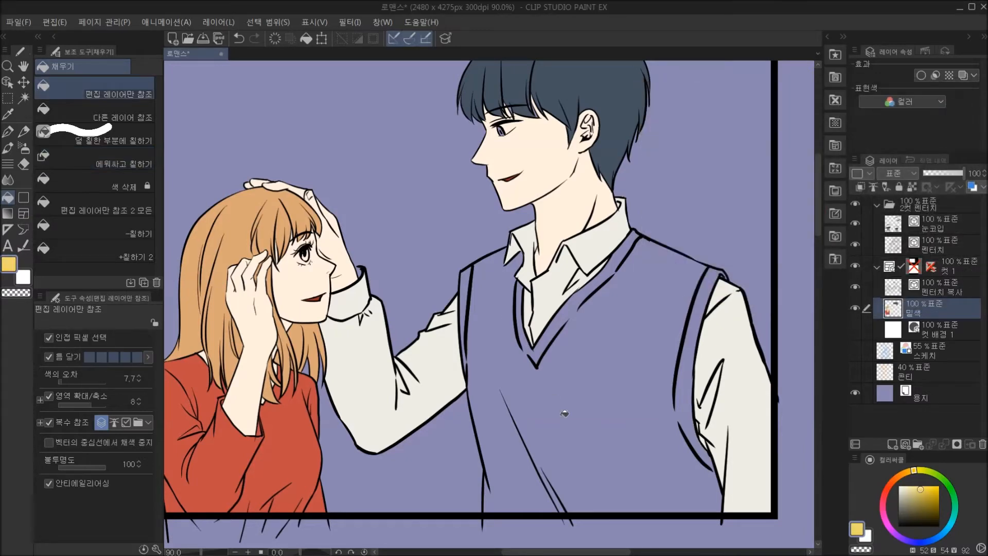
click(555, 399)
click(553, 332)
click(613, 273)
click(528, 308)
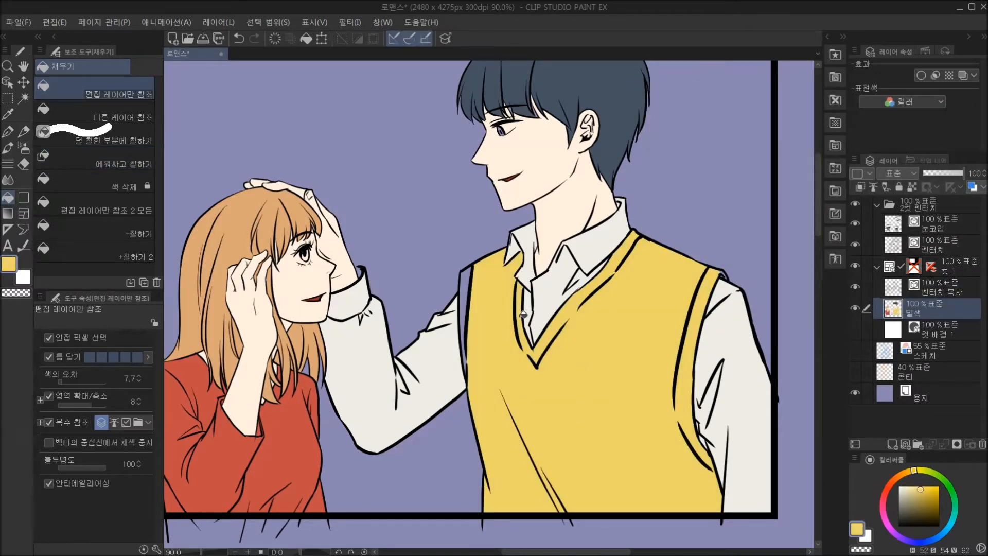
click(471, 297)
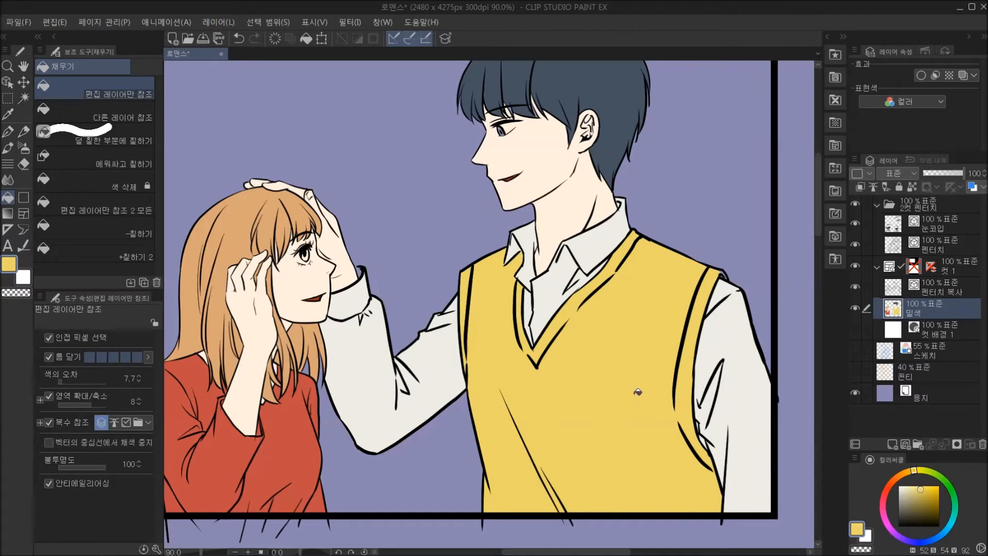
Touch up the man's raised cuff with the G펜, using the sampled shirt colour and the transparent colour.
click(121, 137)
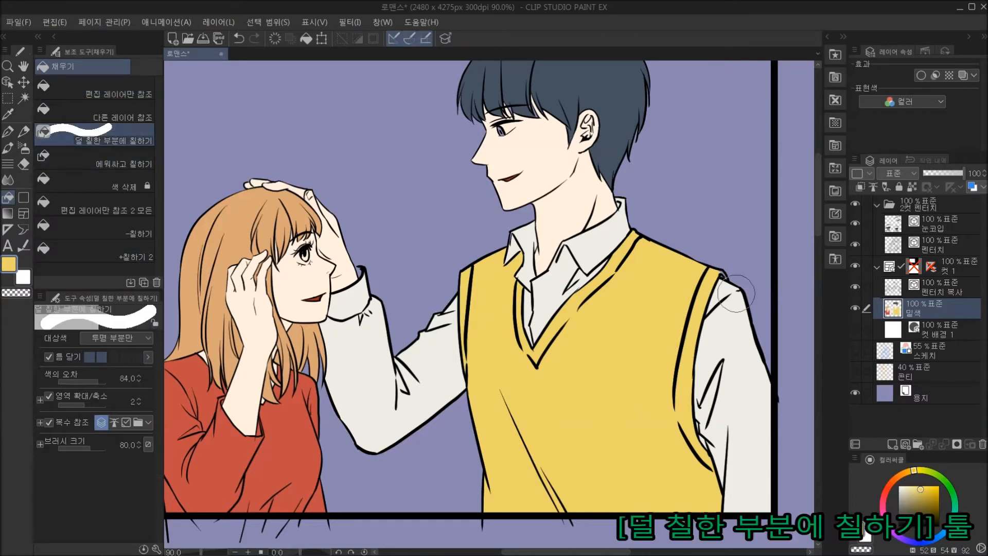
drag(591, 374, 609, 353)
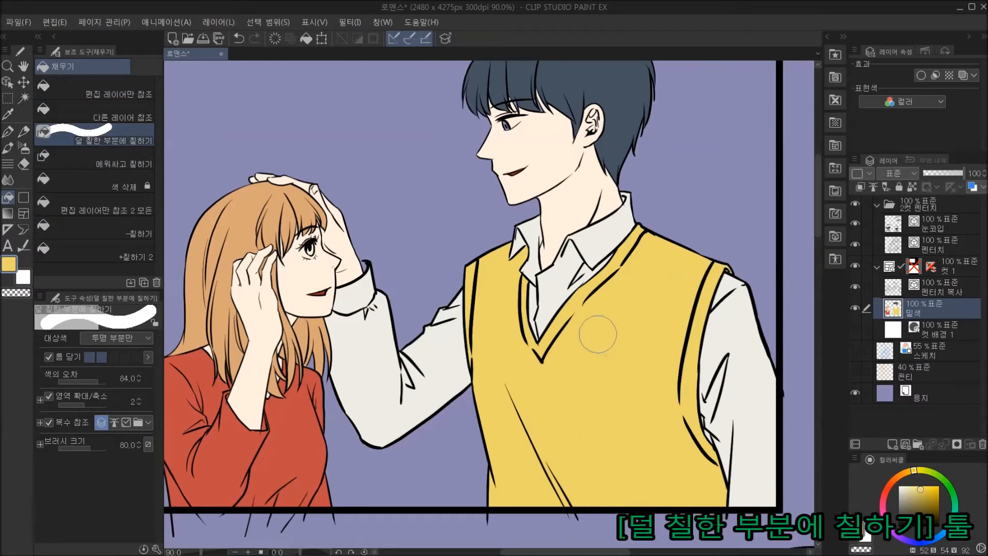
alt+click(382, 344)
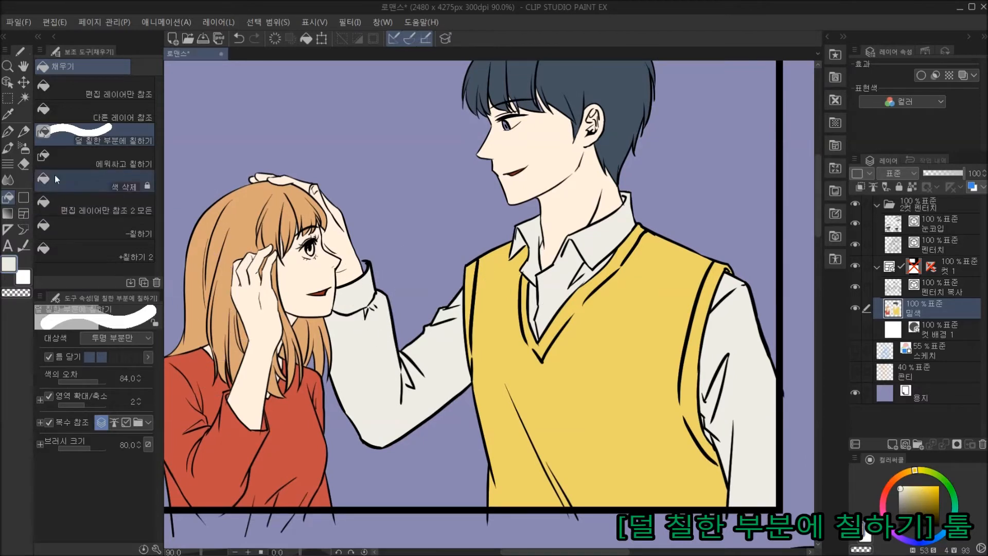
key(p)
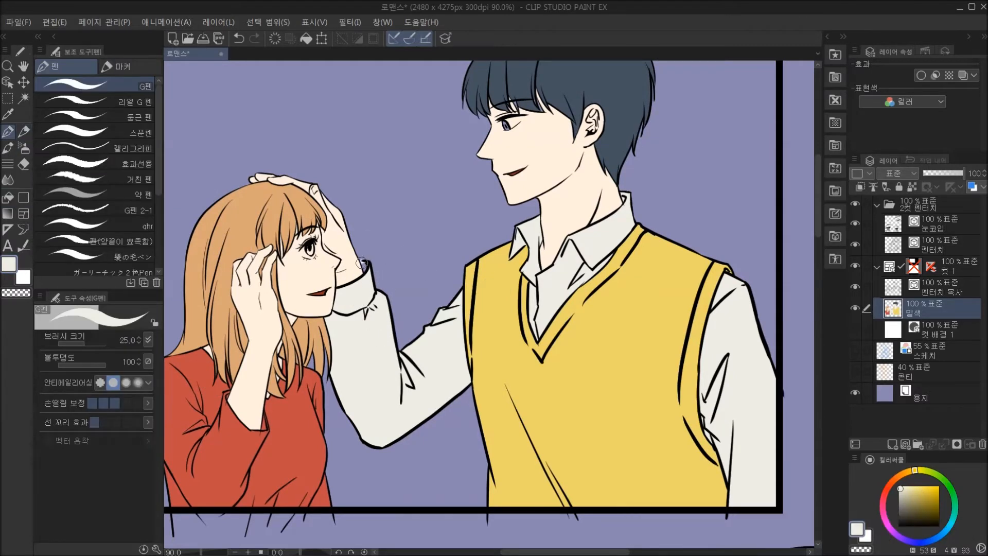
click(16, 293)
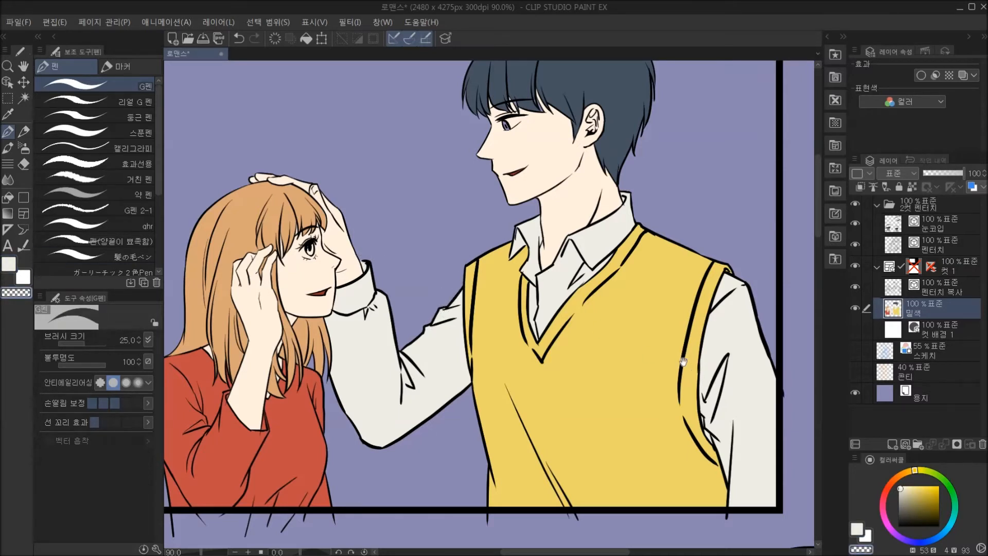
Touch up the man's hair at the nape and his shirt collar with the G펜, using the sampled hair and shirt colours.
drag(684, 362, 665, 383)
scroll(547, 350, up, 3)
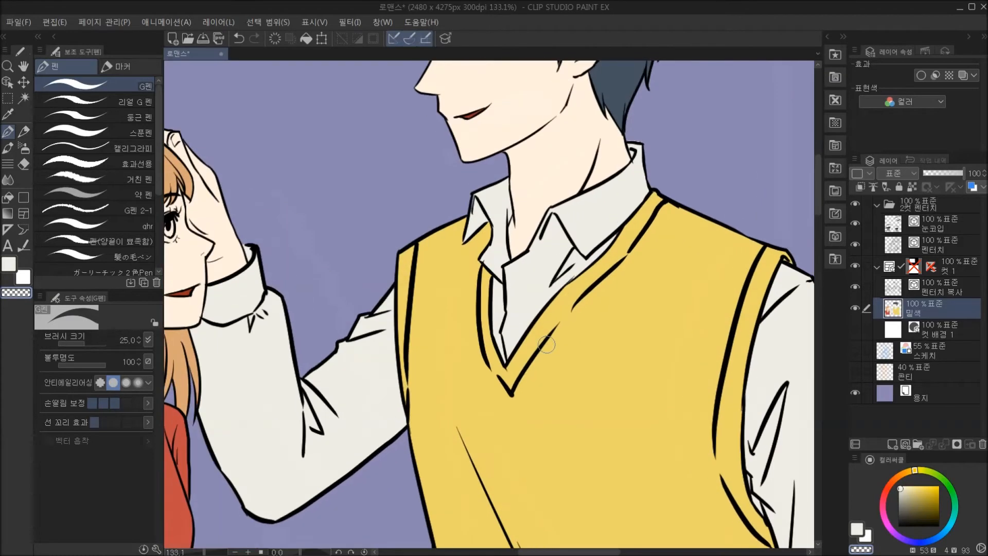
mouse_move(601, 183)
mouse_down()
mouse_move(626, 203)
mouse_move(633, 330)
mouse_up()
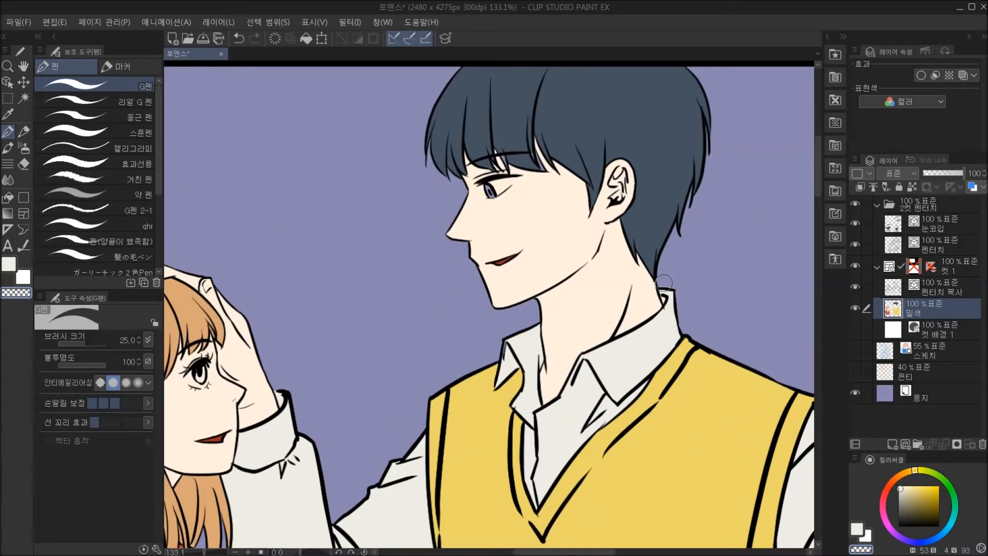
alt+click(653, 253)
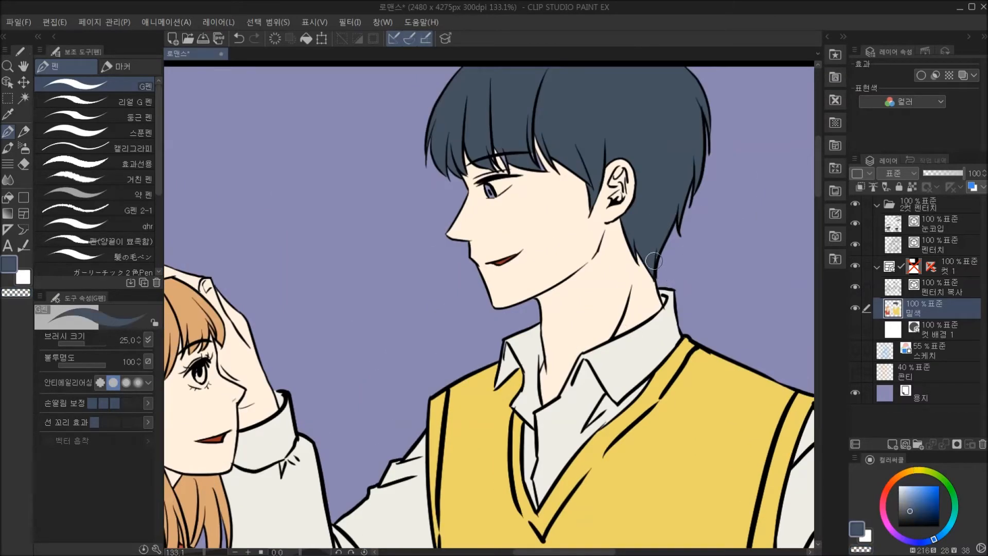
alt+click(527, 348)
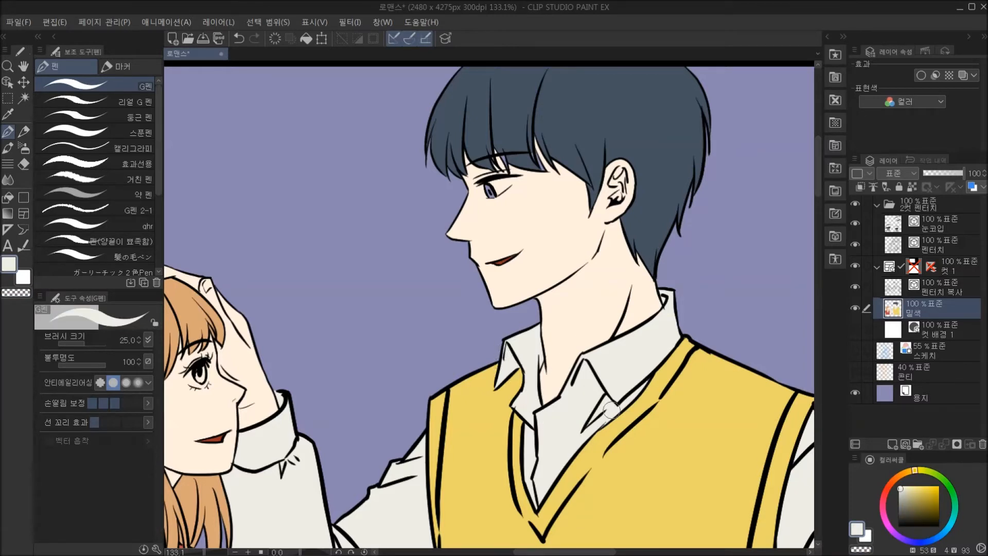
drag(634, 375, 673, 446)
Touch up the man's hair and fringe using the sampled hair and skin colours.
alt+click(571, 170)
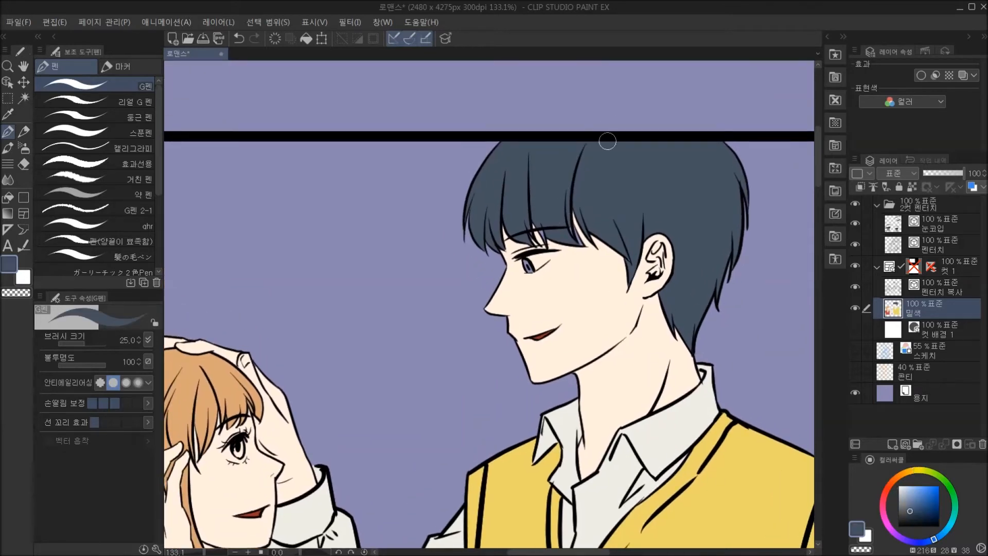
click(8, 199)
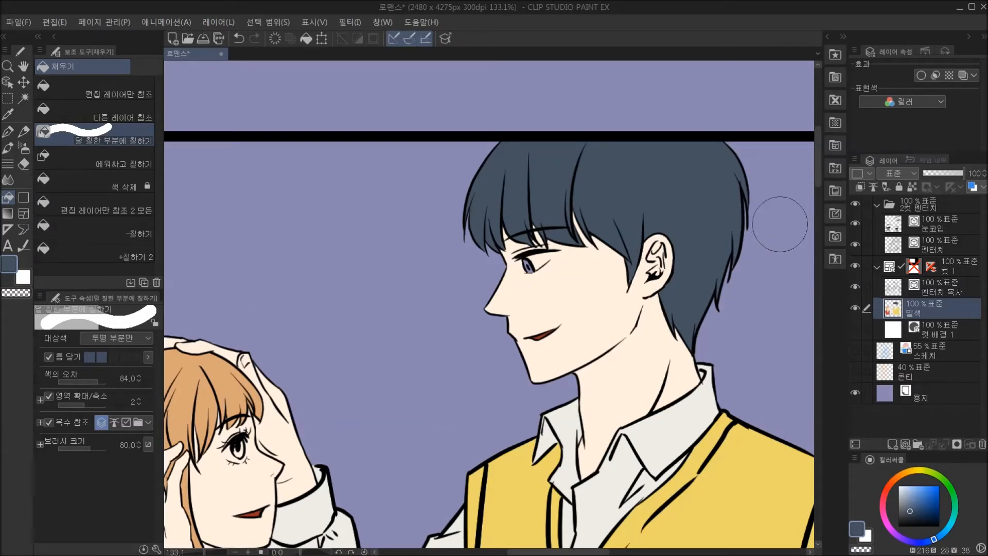
key(p)
alt+click(604, 243)
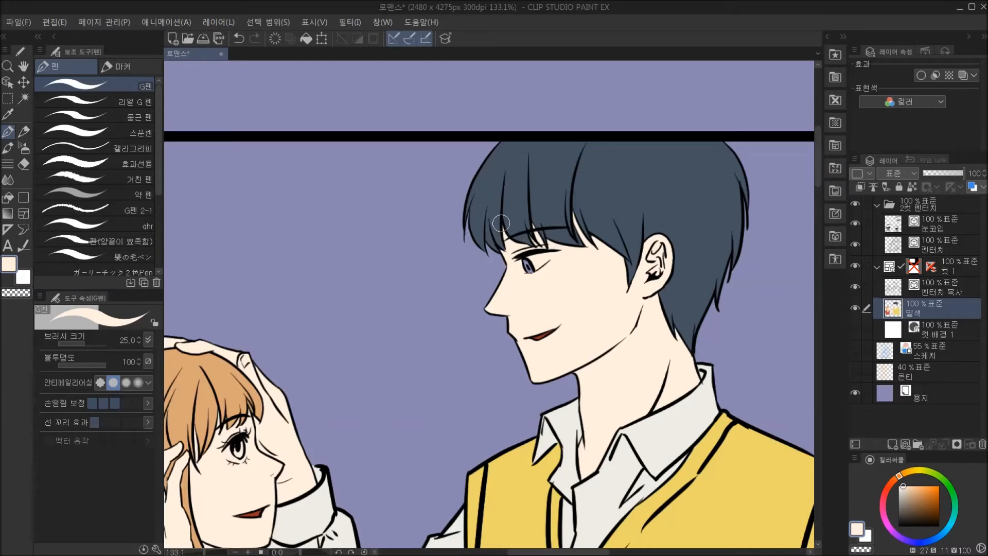
Paint the woman's iris with the G펜 in hex A44E48.
drag(598, 421, 675, 325)
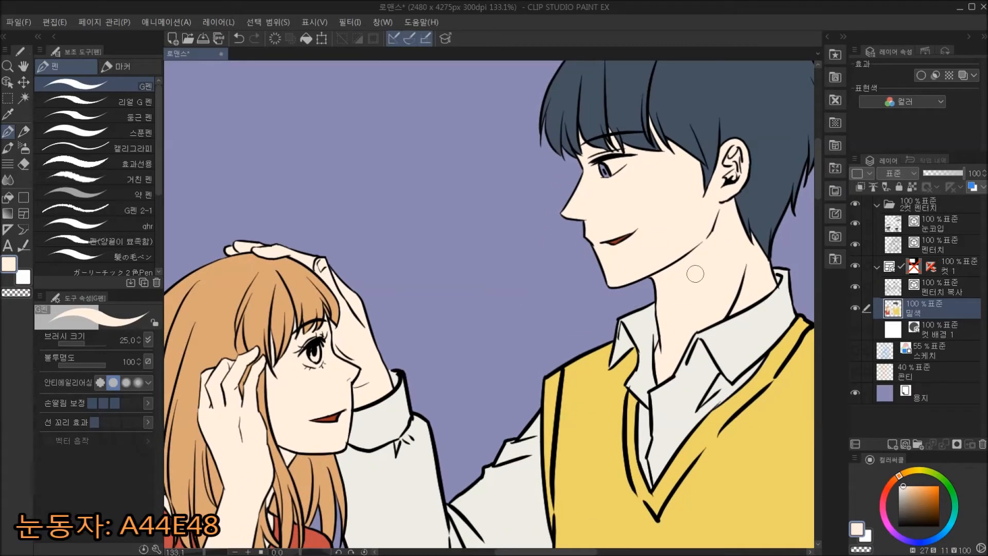
click(857, 527)
click(890, 271)
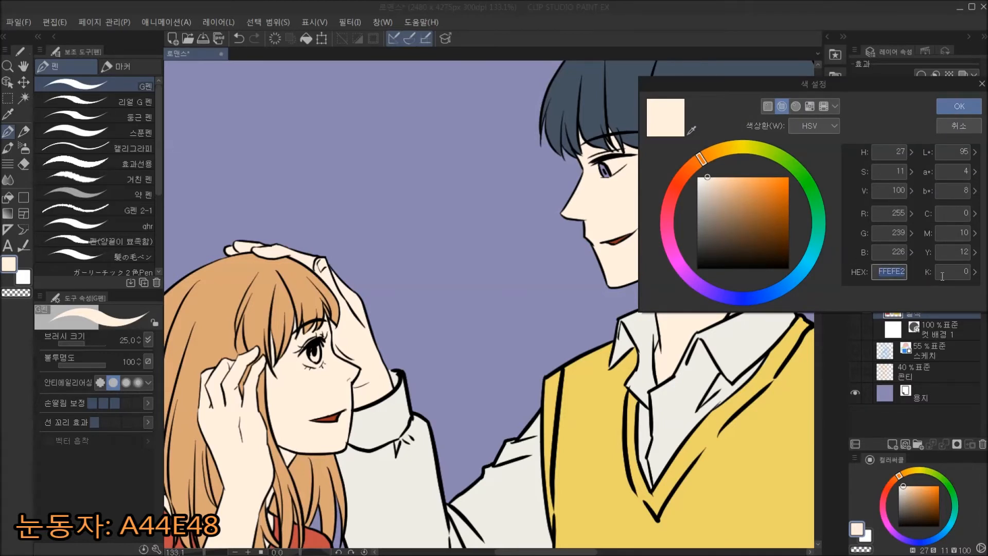
text(a44e48)
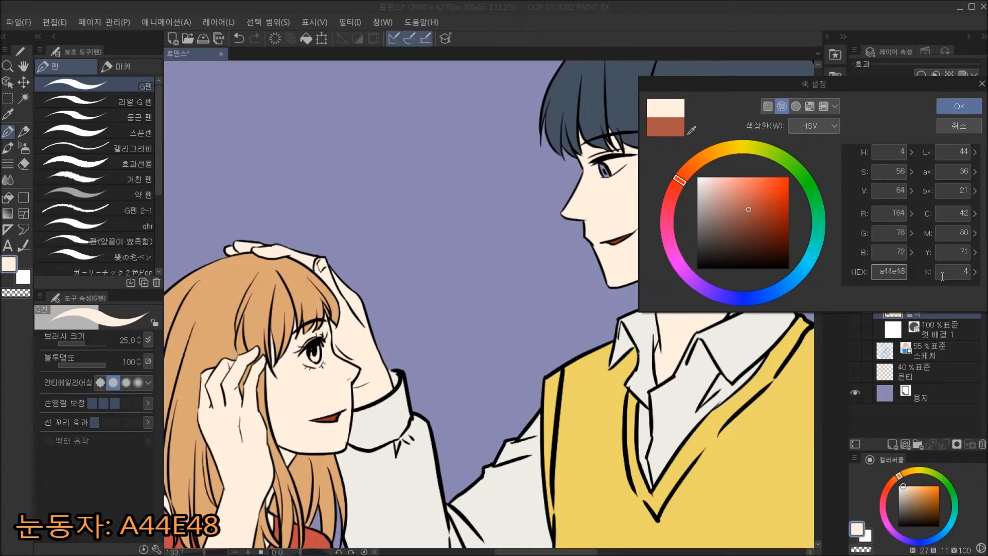
key(Return)
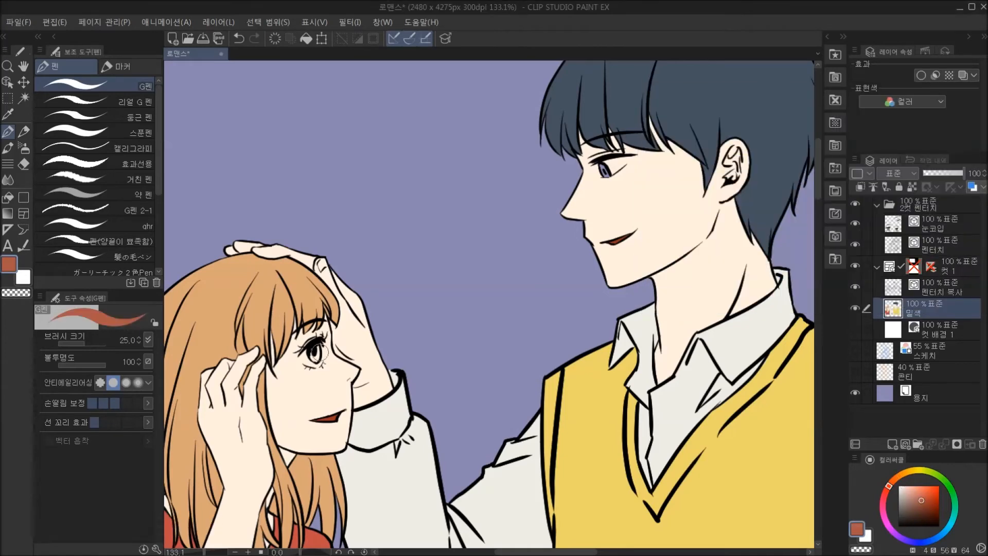
mouse_move(316, 345)
mouse_down()
mouse_move(316, 360)
mouse_move(310, 348)
mouse_up()
Paint the man's iris with the G펜 in hex 494441.
click(857, 529)
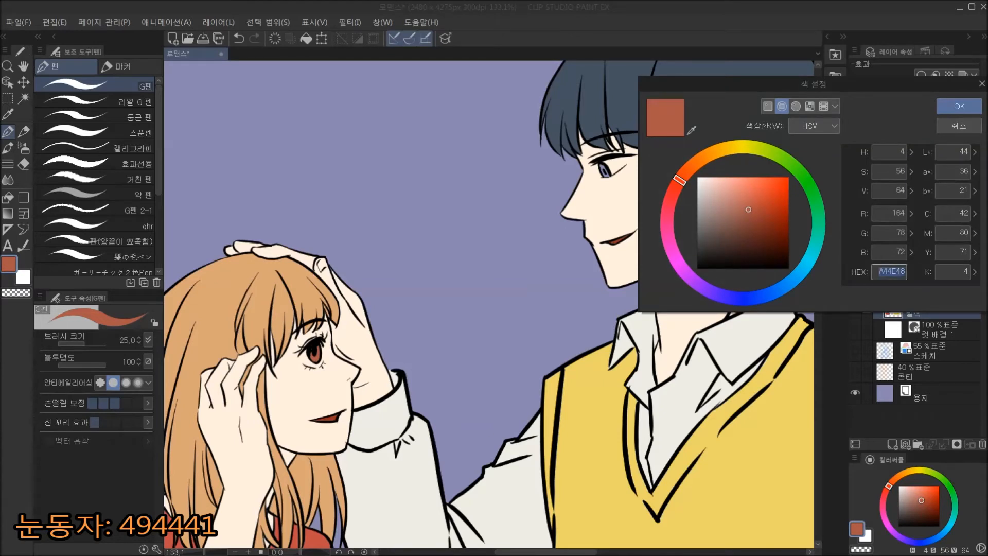
text(49)
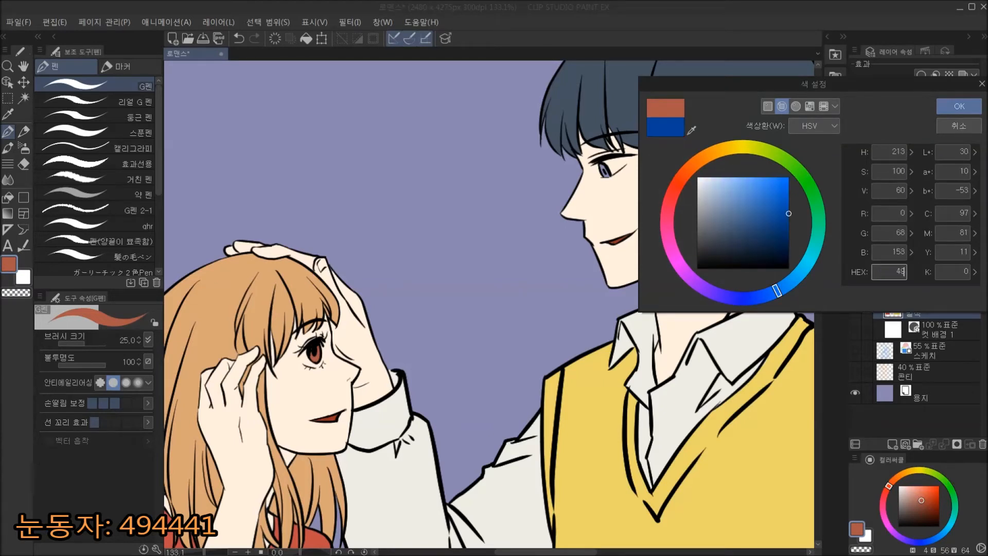
text(4441)
key(Return)
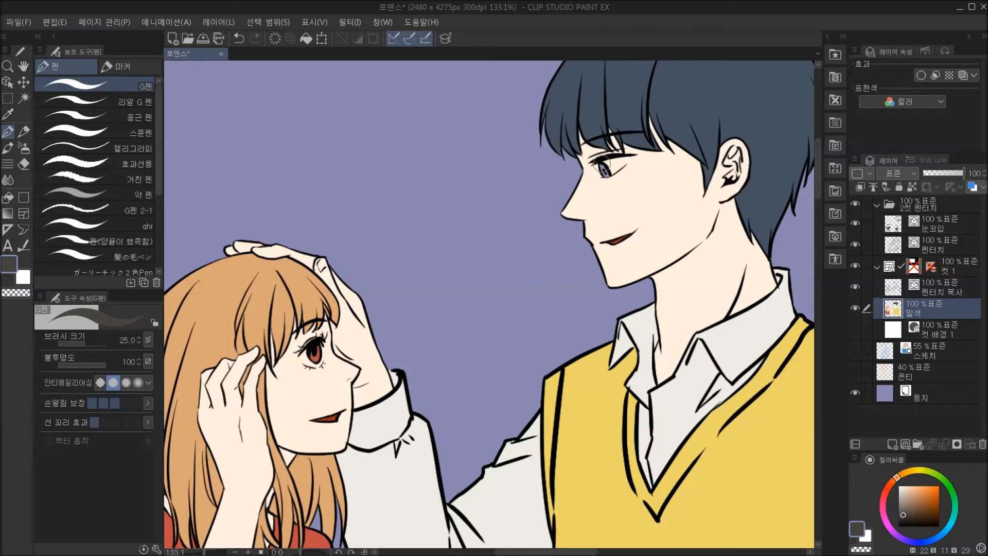
drag(603, 172, 608, 175)
Change the drawing colour to pure white and paint the whites of the eyes.
drag(904, 492, 898, 485)
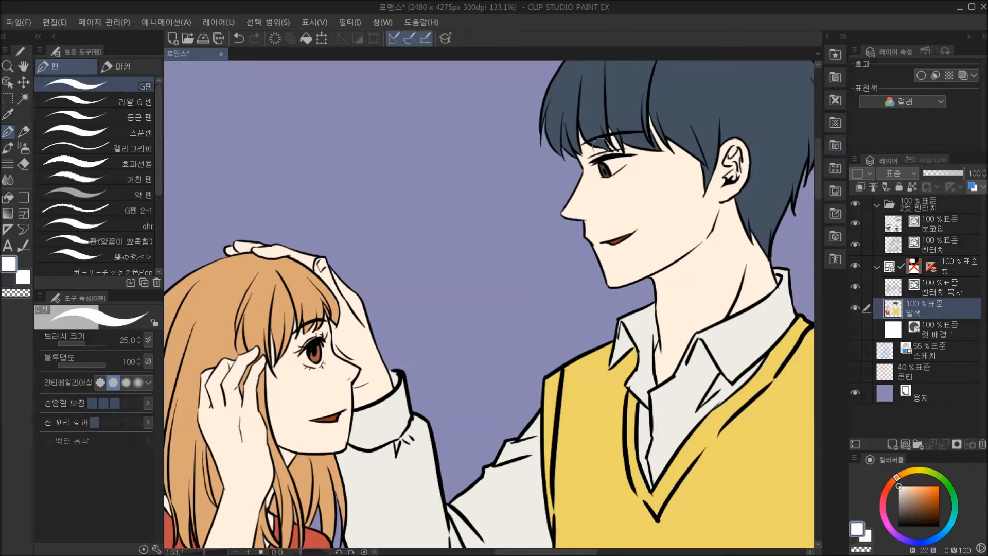
mouse_move(605, 163)
mouse_down()
mouse_move(612, 171)
mouse_move(622, 158)
mouse_move(608, 161)
mouse_up()
mouse_move(318, 365)
mouse_down()
mouse_move(318, 343)
mouse_move(325, 360)
mouse_move(301, 352)
mouse_move(303, 363)
mouse_move(346, 366)
mouse_move(382, 275)
mouse_move(394, 208)
mouse_move(307, 276)
mouse_up()
scroll(325, 294, down, 4)
scroll(491, 320, down, 2)
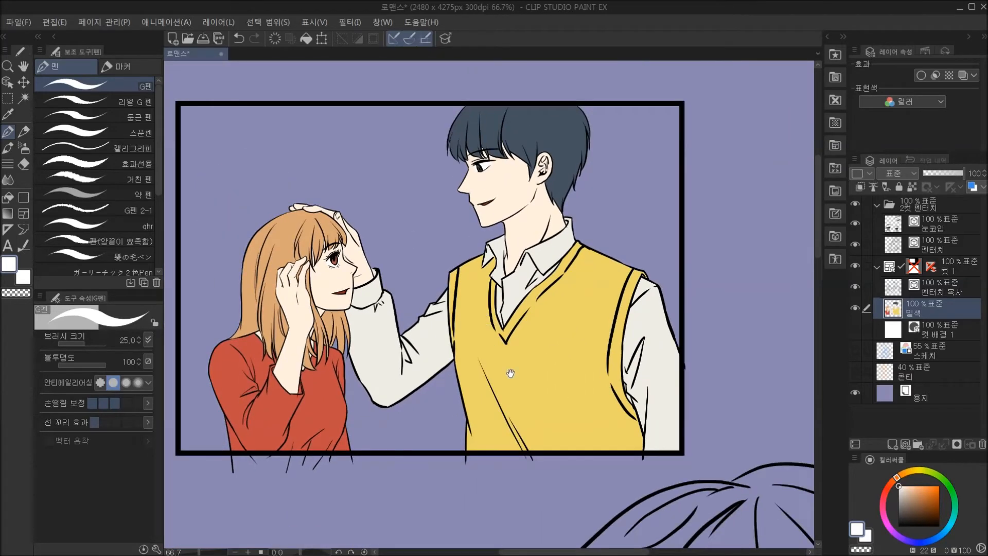
Compare the page with the 컷 1 frame folder hidden and shown to check which artwork it holds.
drag(510, 373, 465, 279)
scroll(466, 279, down, 5)
mouse_move(543, 358)
mouse_down()
mouse_move(522, 289)
mouse_move(531, 249)
mouse_up()
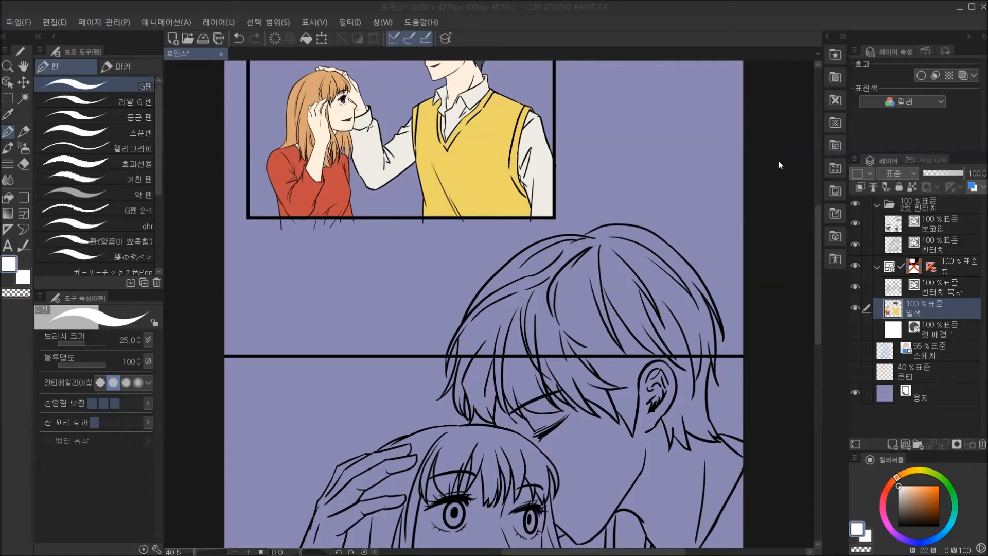
click(960, 289)
click(950, 309)
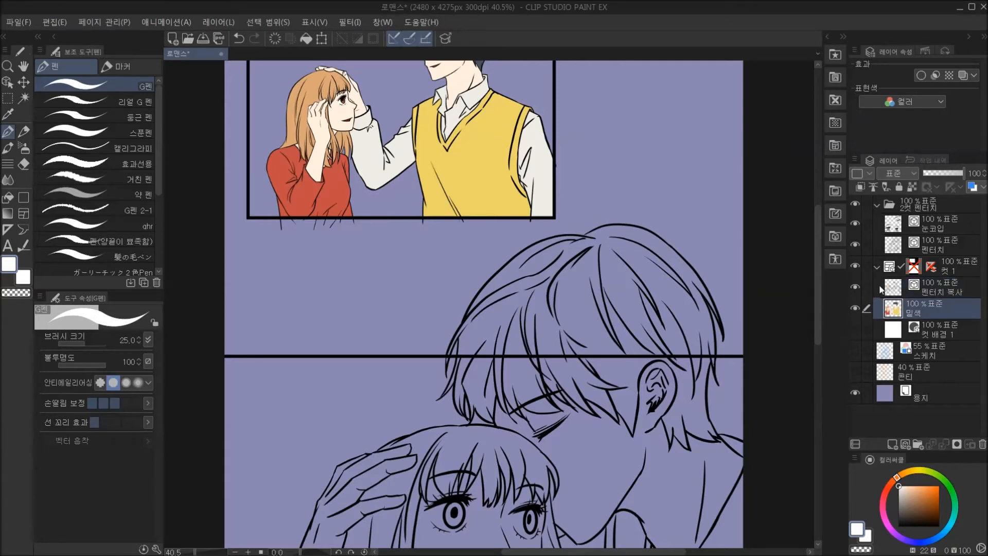
click(855, 262)
click(855, 263)
click(854, 265)
click(855, 265)
Add a new raster layer named 밑색 and move it out of the 컷 1 folder, directly above it.
click(893, 444)
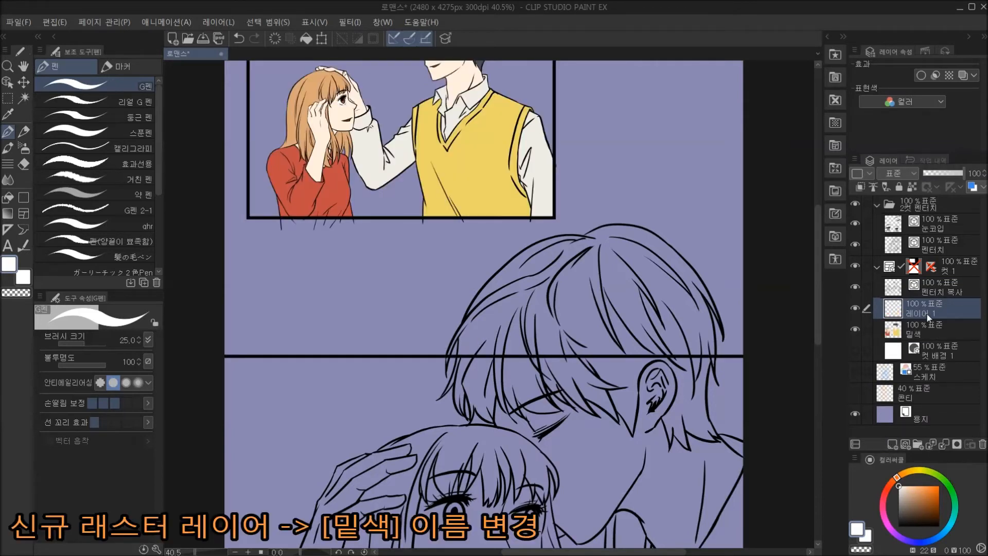
text(밀)
drag(942, 314, 944, 248)
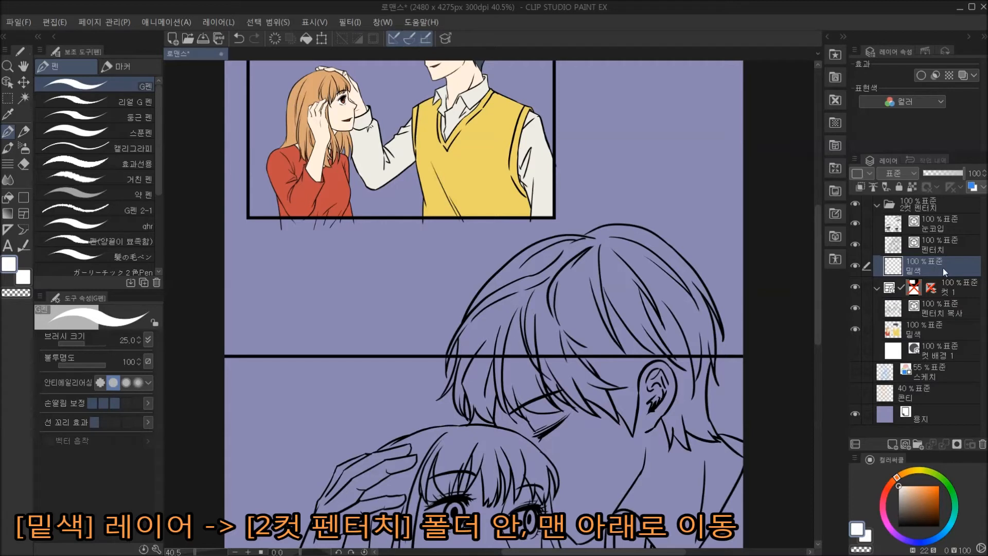
Enable the layer mask on the 컷 1 frame folder.
click(916, 293)
scroll(570, 197, up, 3)
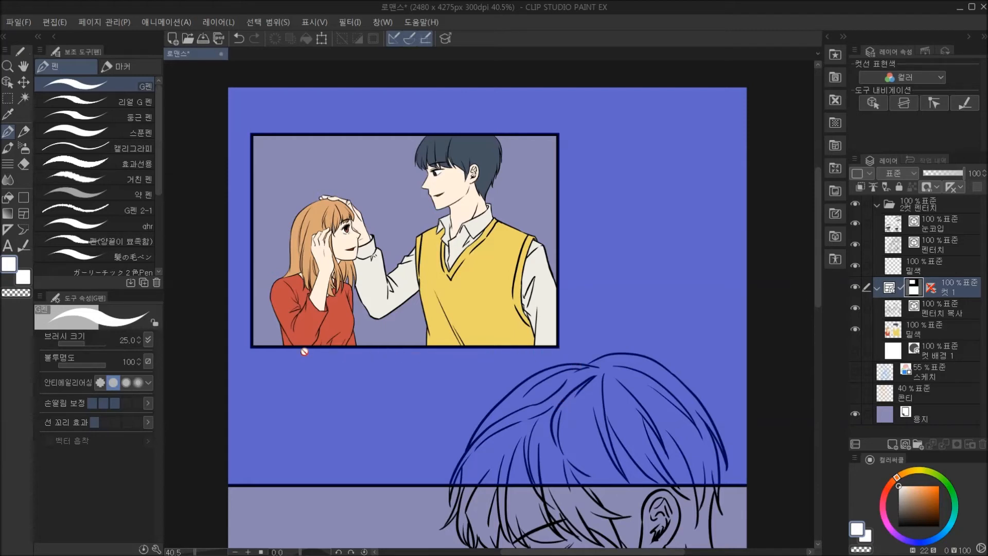
shift+click(914, 290)
shift+click(914, 289)
shift+click(914, 290)
shift+click(914, 291)
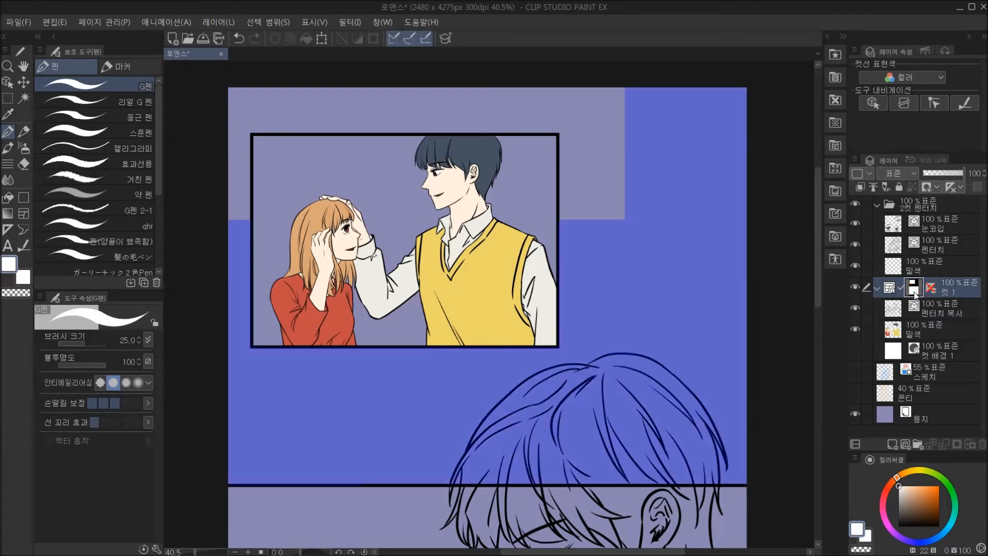
drag(470, 397, 477, 136)
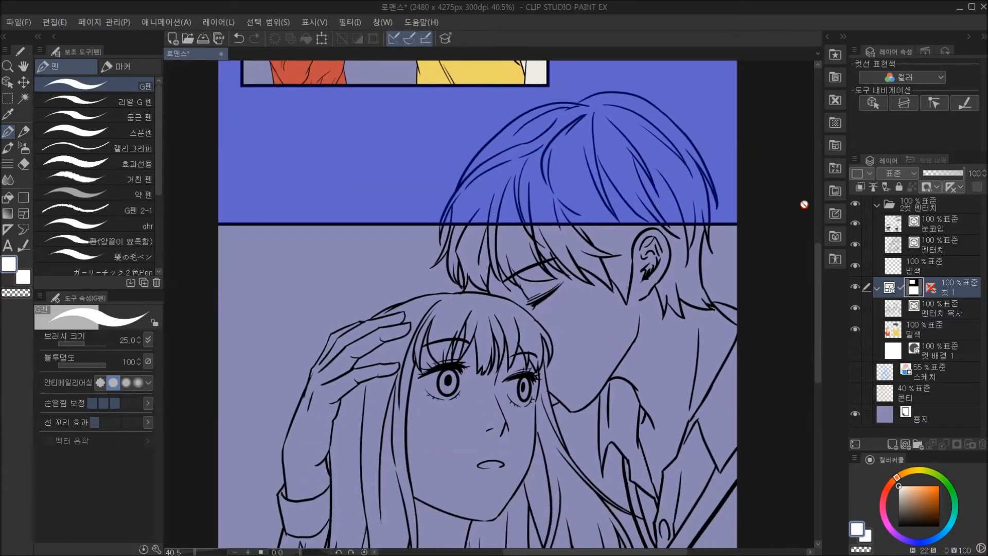
Make the new 밑색 layer active and hide the 눈코입 layer.
click(922, 268)
drag(599, 315, 566, 249)
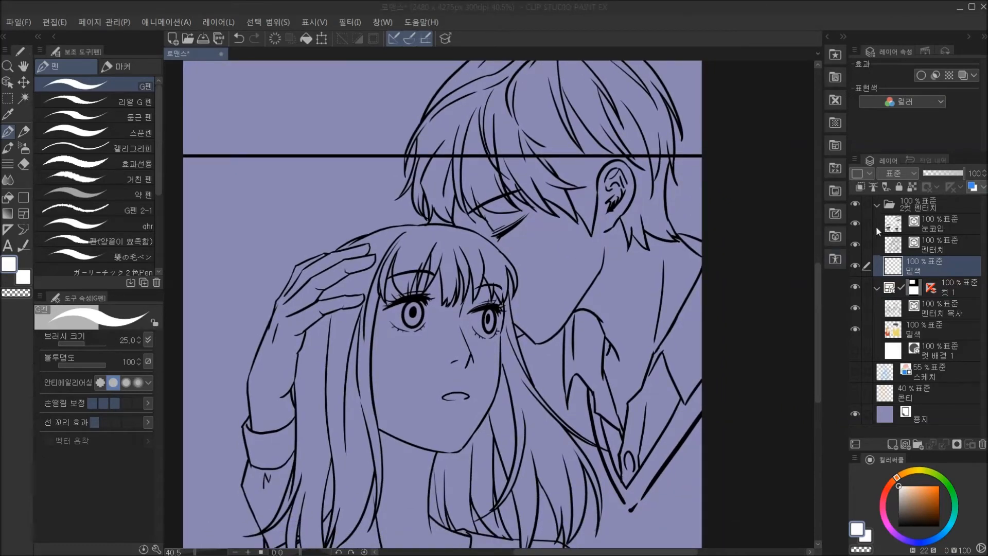
click(855, 225)
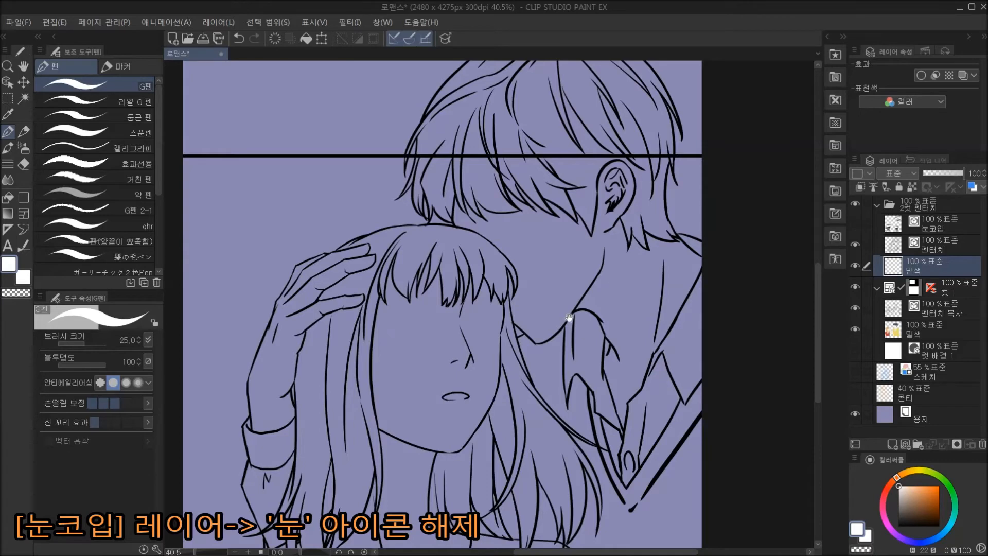
mouse_move(570, 318)
mouse_down()
mouse_move(547, 282)
mouse_move(567, 269)
mouse_up()
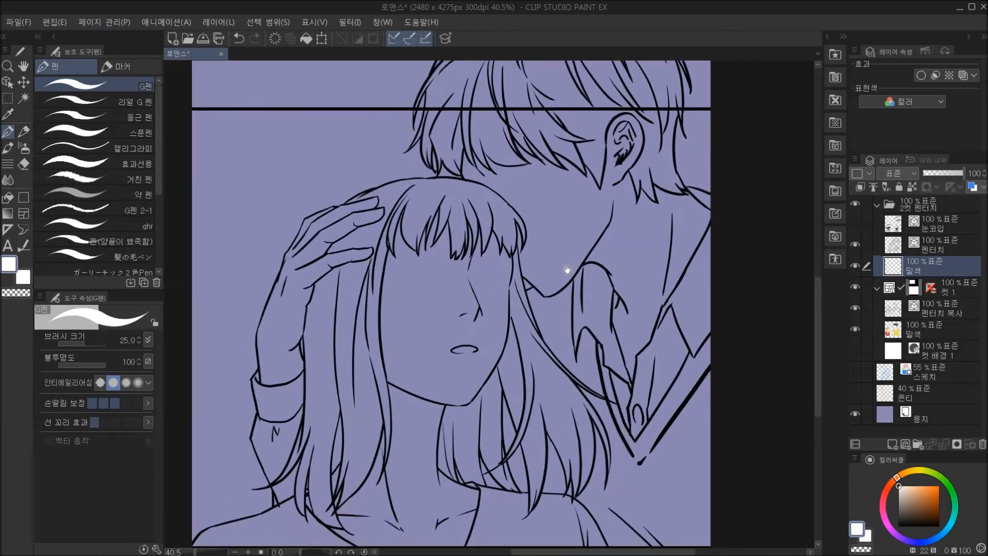
scroll(575, 276, down, 3)
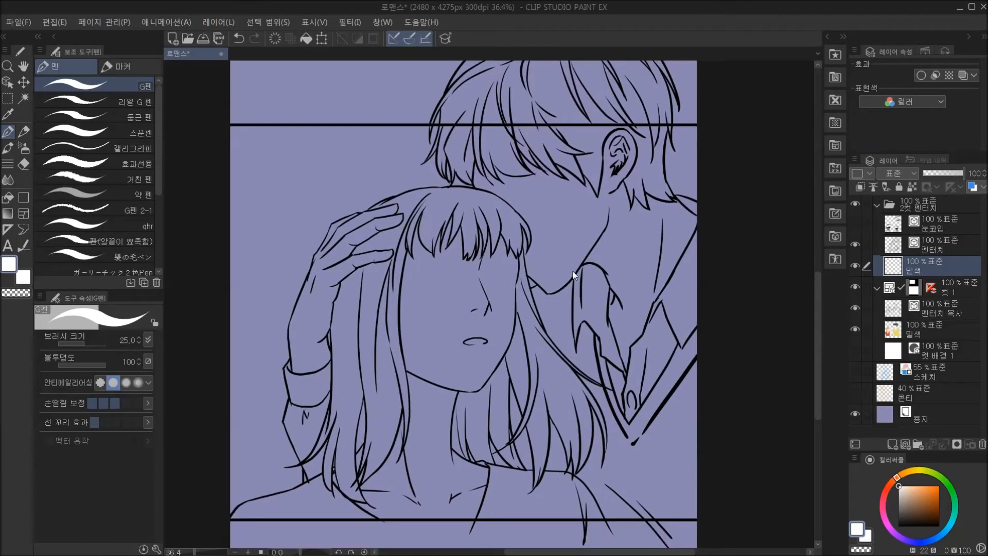
drag(625, 223, 619, 292)
scroll(619, 290, down, 1)
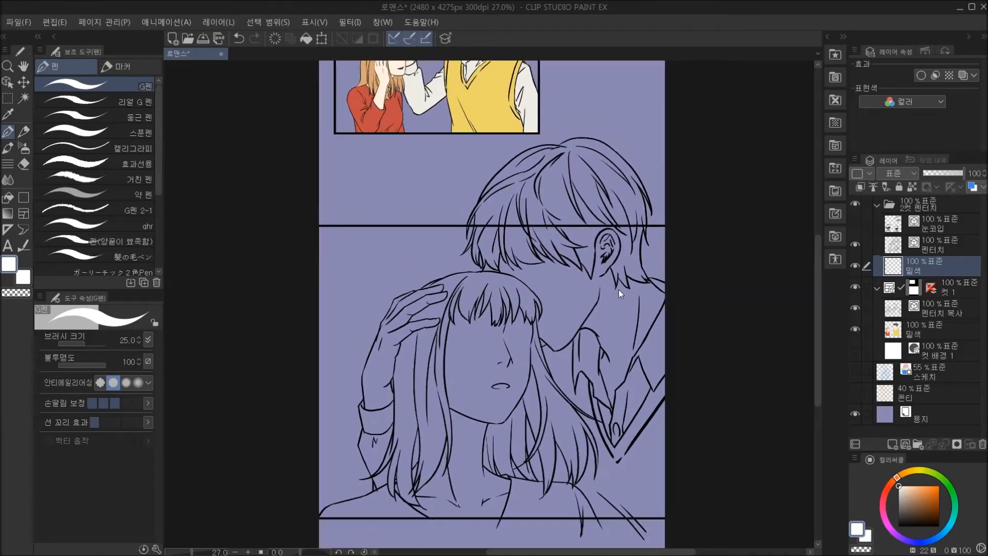
drag(623, 284, 613, 251)
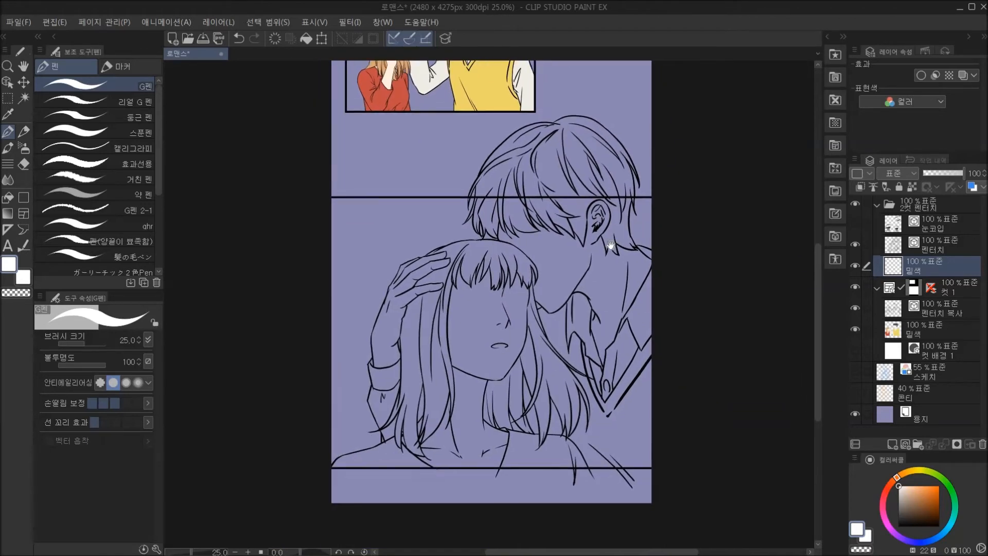
scroll(564, 307, up, 1)
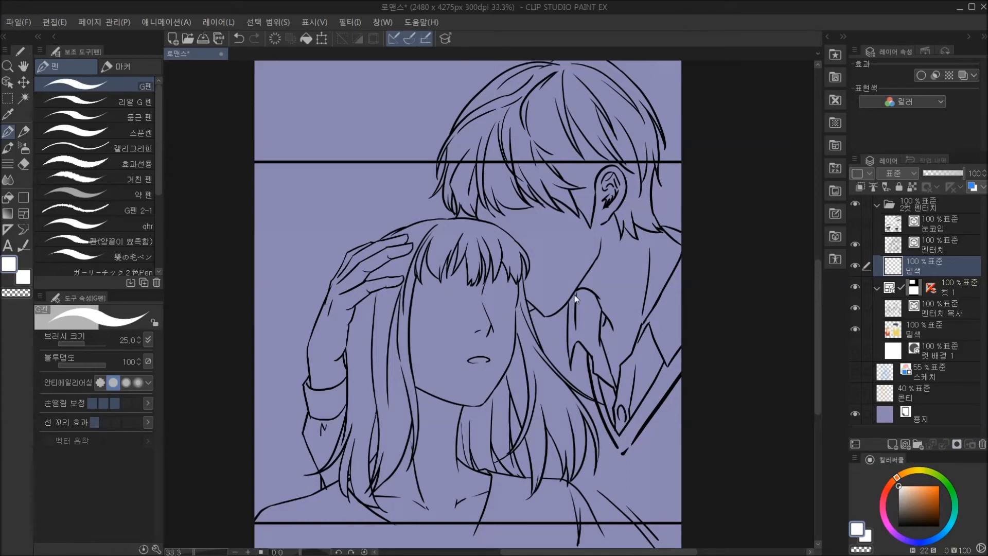
scroll(582, 284, down, 1)
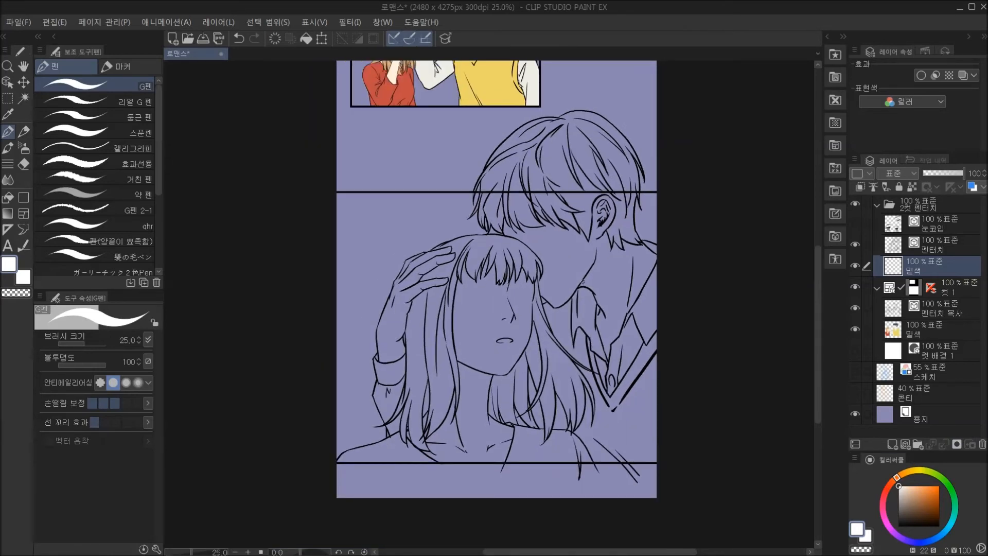
drag(591, 247, 589, 330)
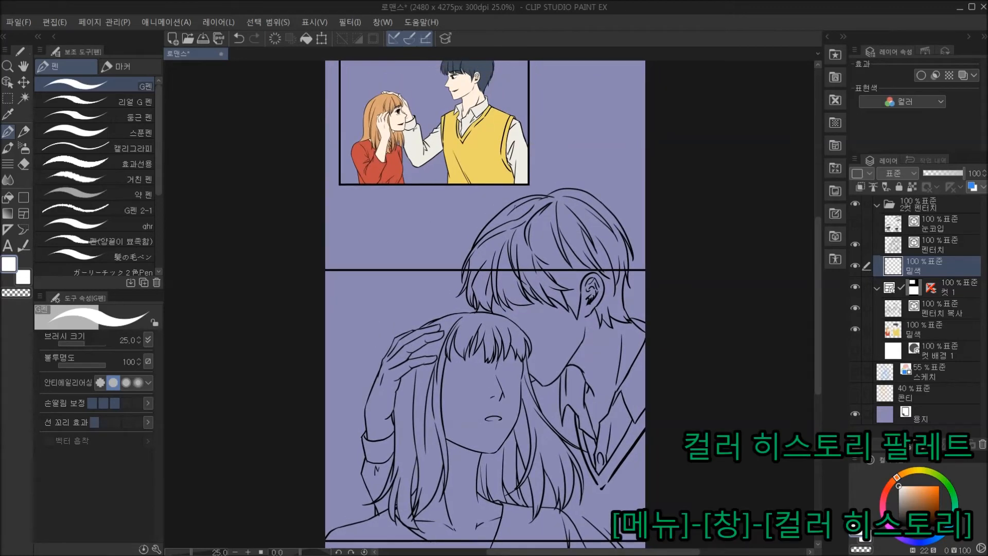
click(389, 22)
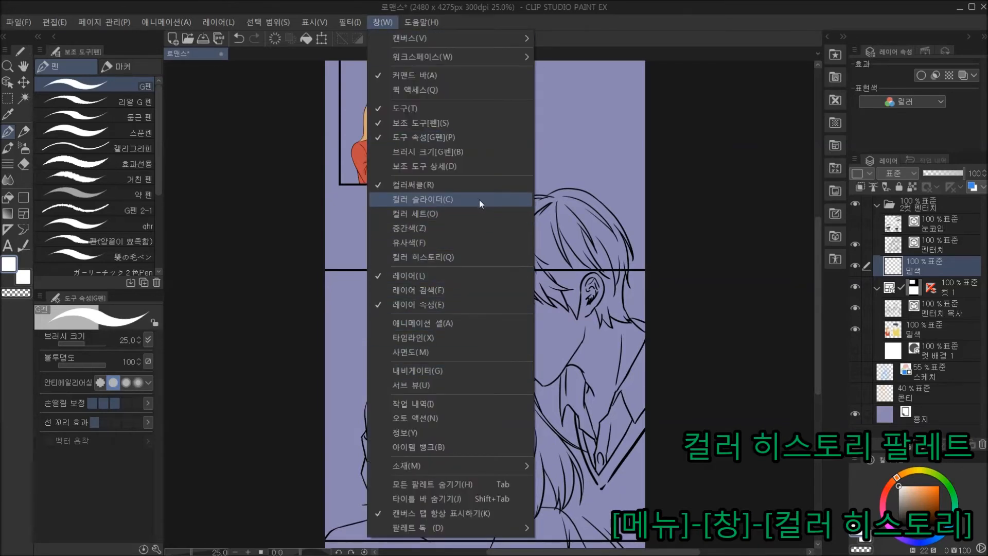
click(468, 259)
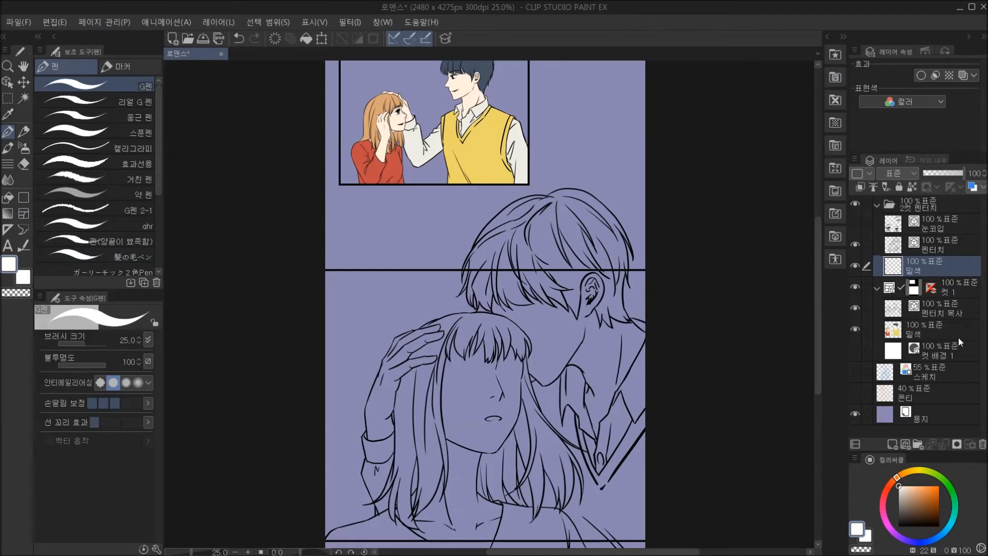
click(856, 459)
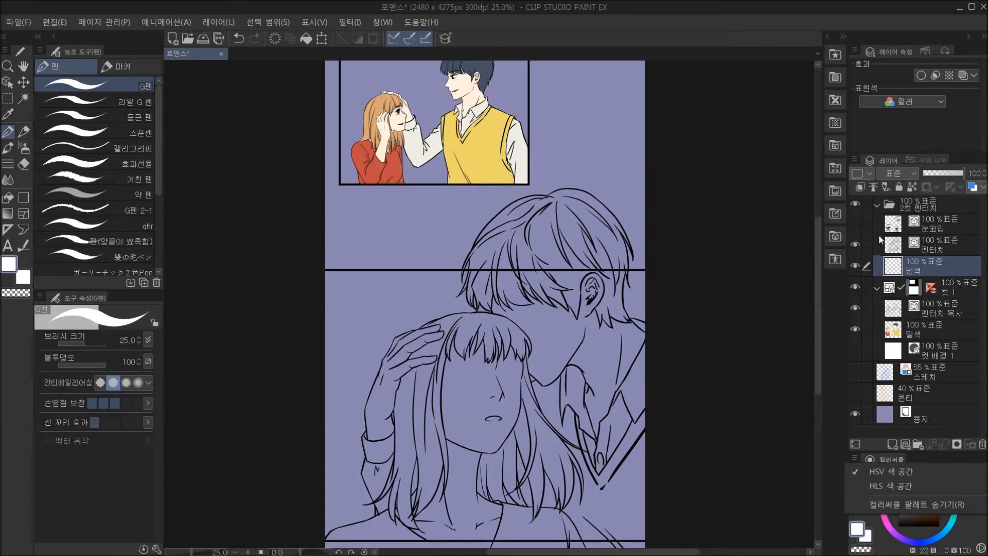
click(935, 162)
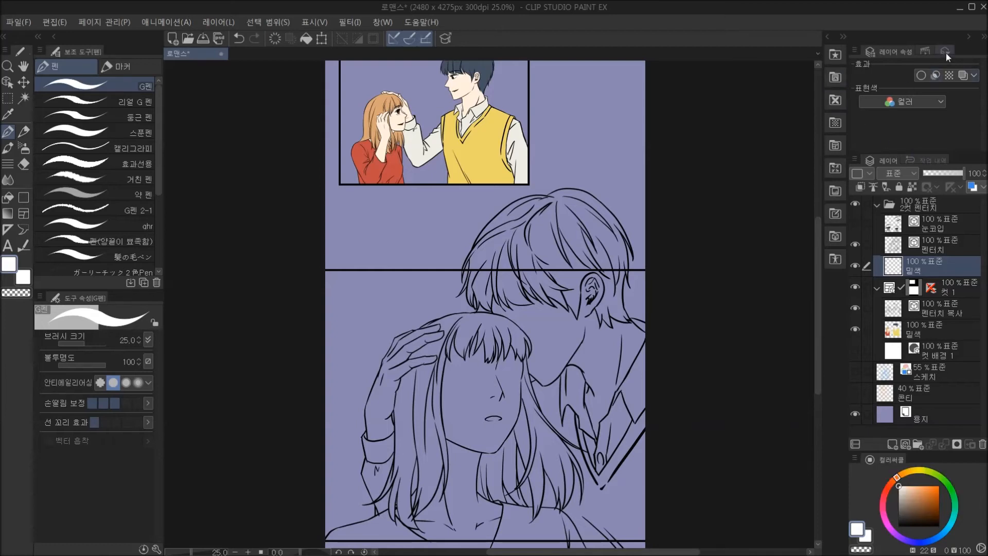
click(970, 38)
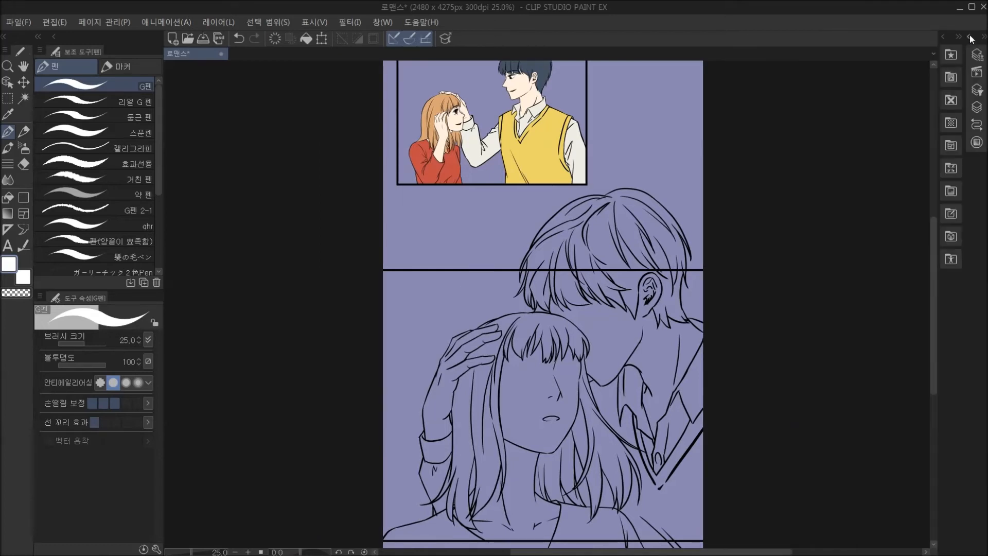
click(970, 38)
click(970, 38)
click(969, 38)
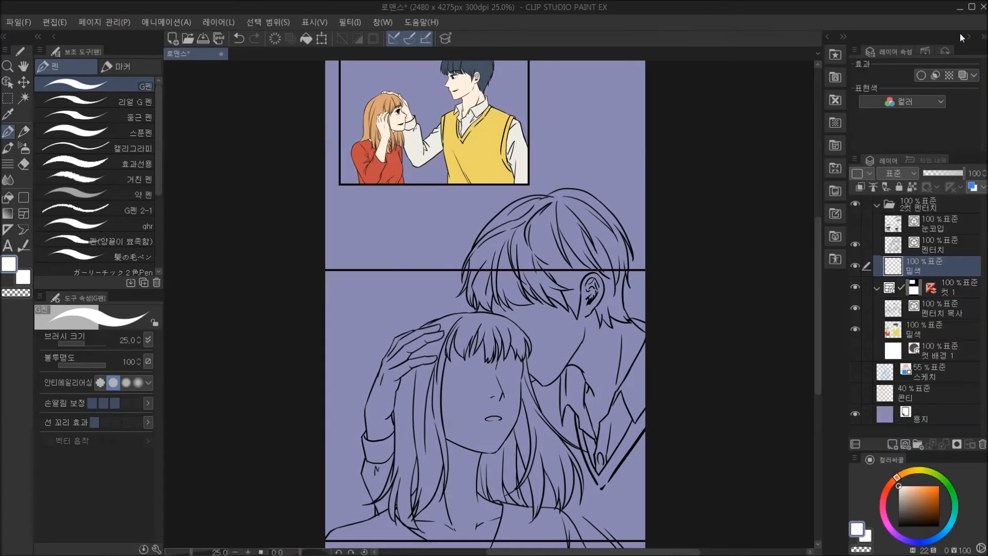
click(382, 22)
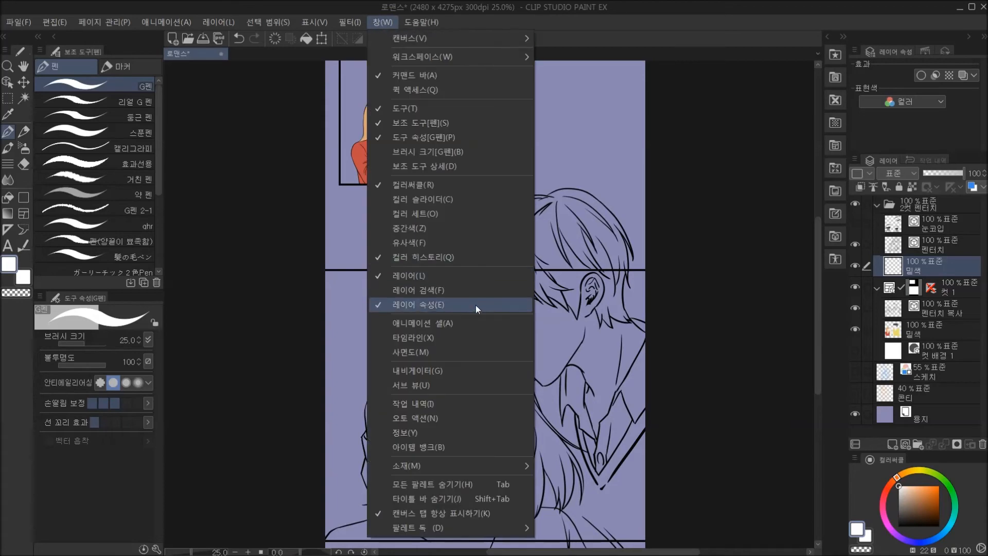
click(456, 257)
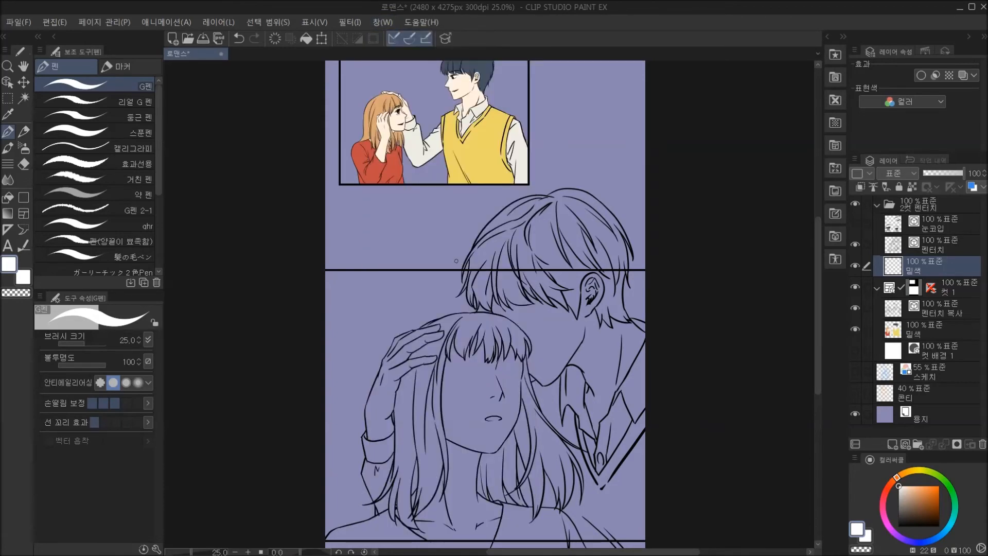
Show the 컬러 히스토리 palette, dock it together with the colour wheel and enlarge it to show more swatches.
click(384, 22)
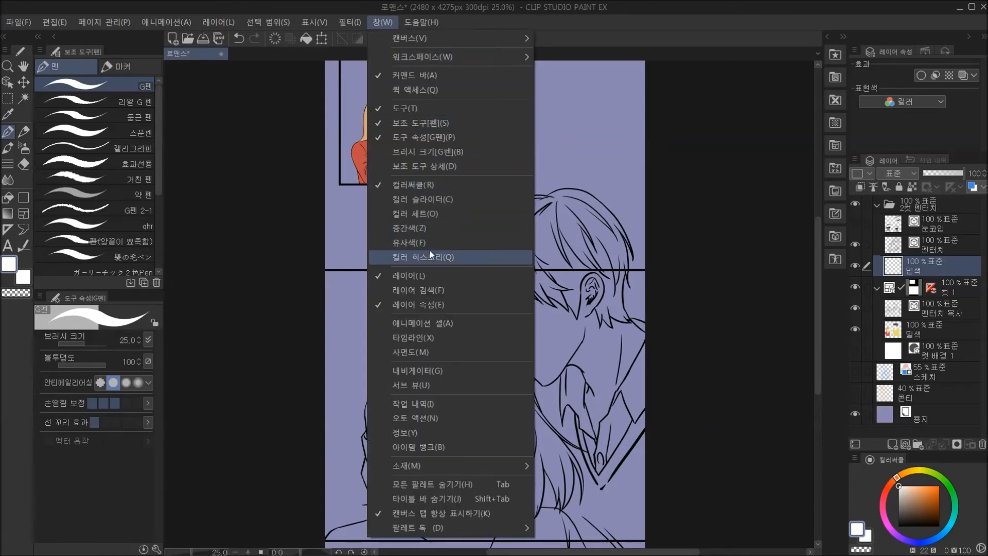
click(431, 255)
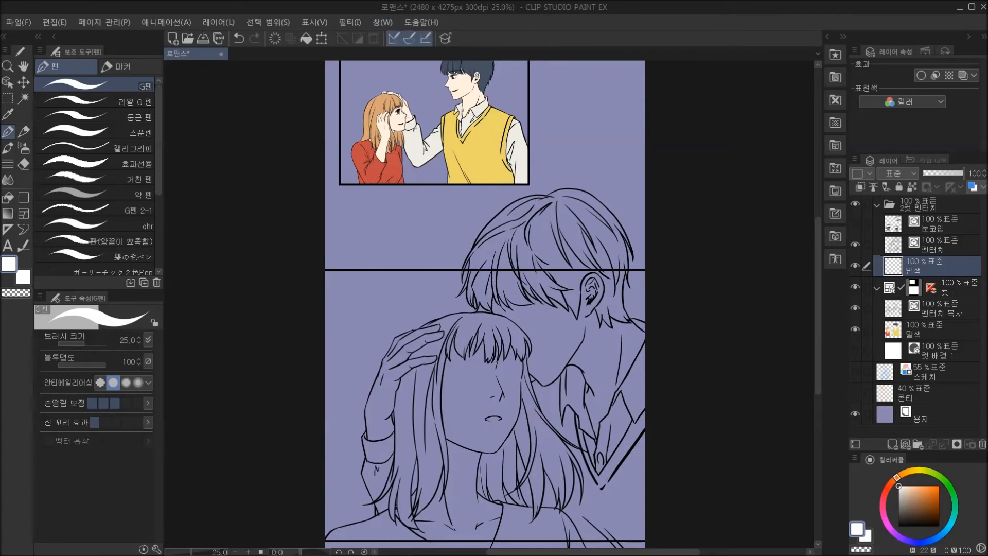
drag(325, 1, 921, 463)
click(916, 460)
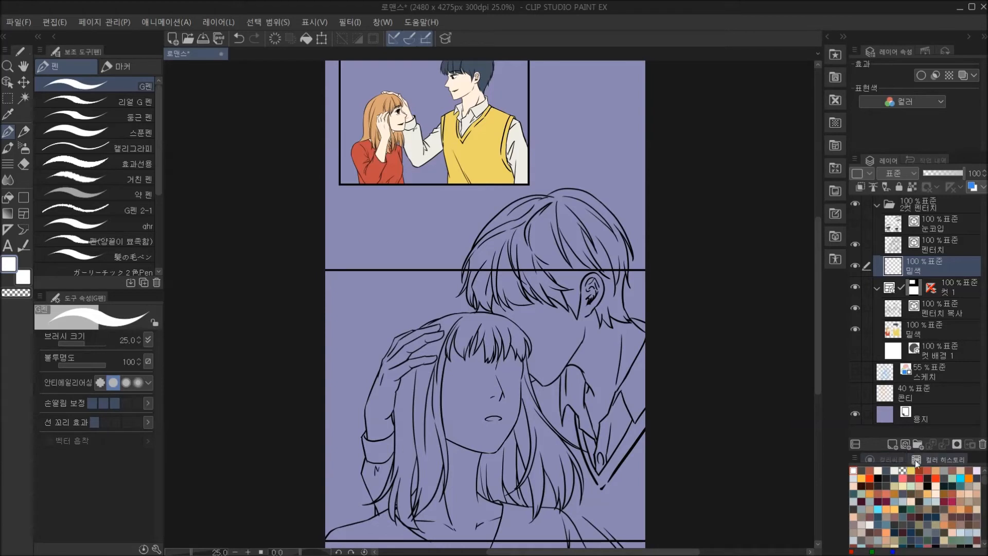
drag(906, 452, 906, 420)
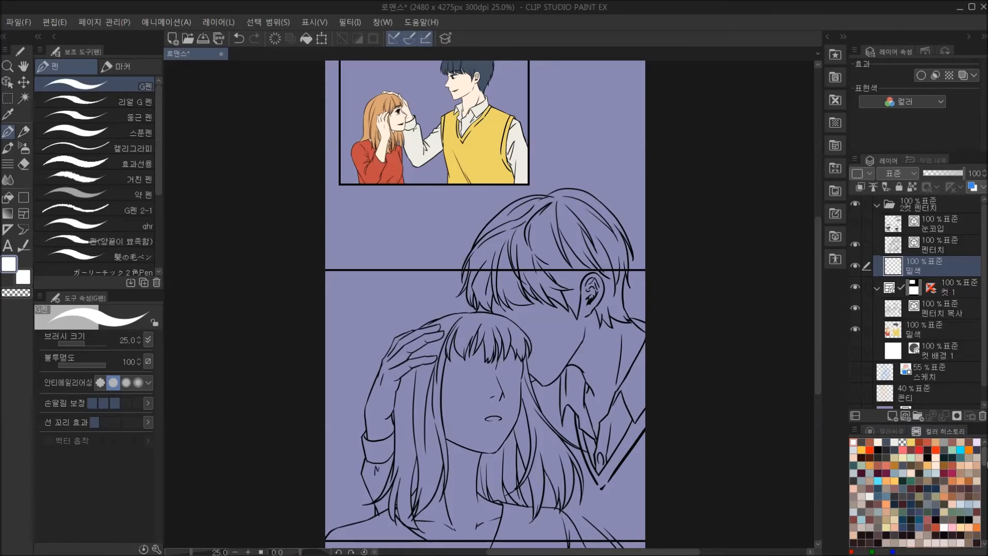
scroll(407, 492, up, 3)
drag(567, 472, 534, 449)
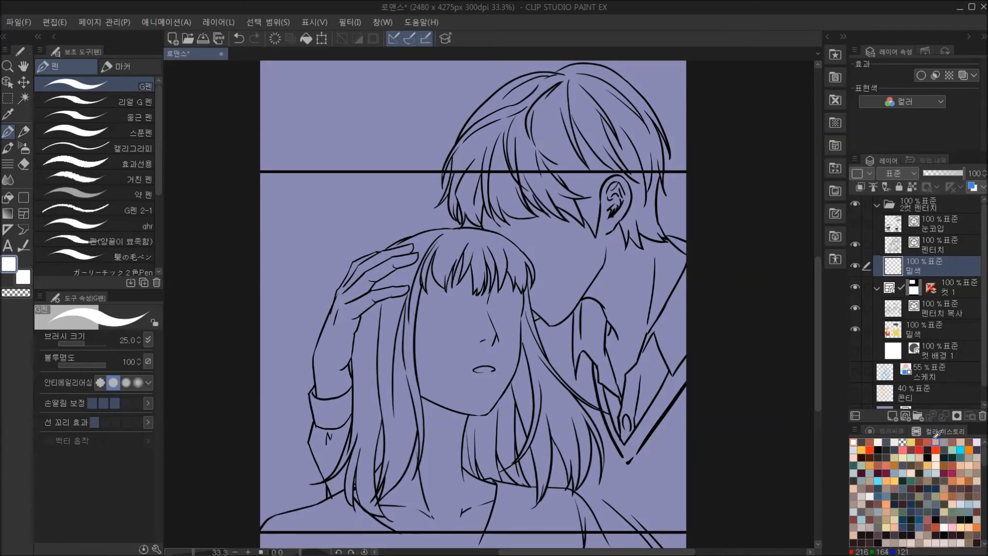
scroll(680, 435, down, 3)
drag(695, 424, 670, 432)
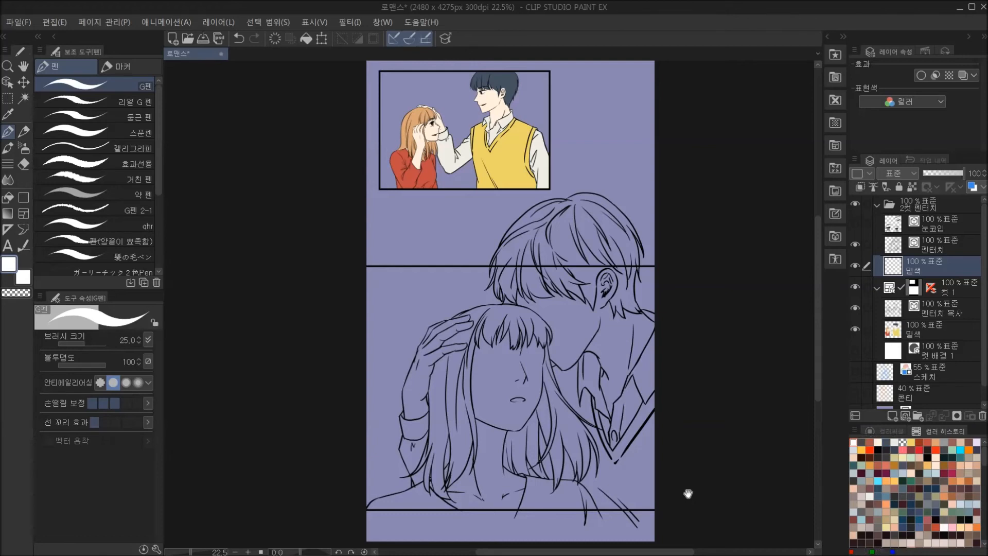
drag(685, 477, 664, 467)
scroll(607, 412, up, 1)
drag(611, 409, 619, 451)
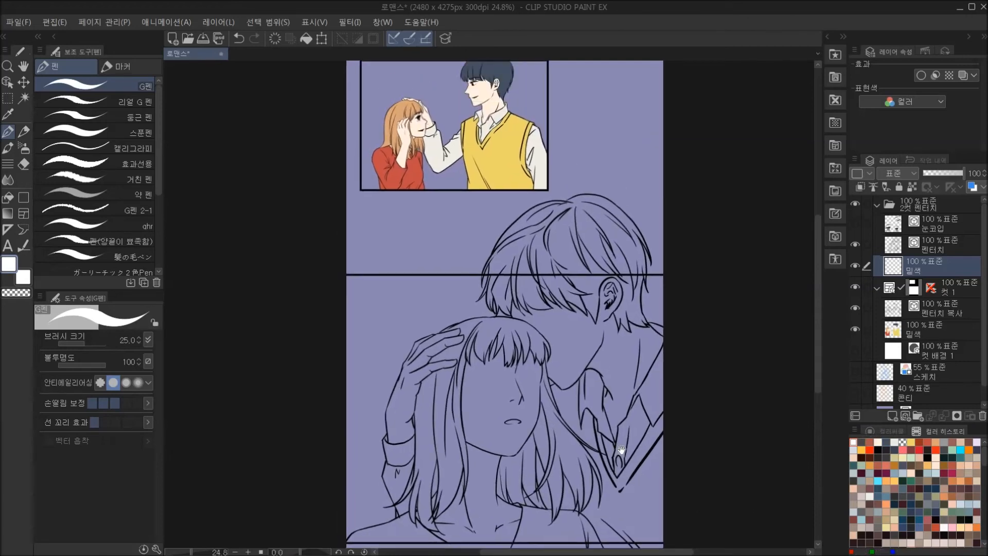
Pick the light skin colour from the colour history and fill the shirt collar area using the 편집 레이어만 참조 fill.
click(878, 441)
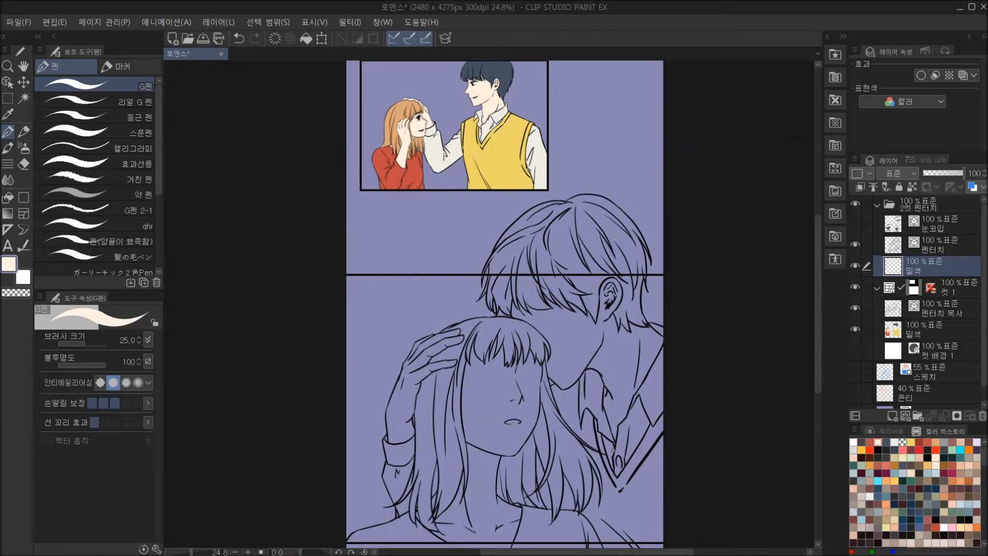
click(8, 197)
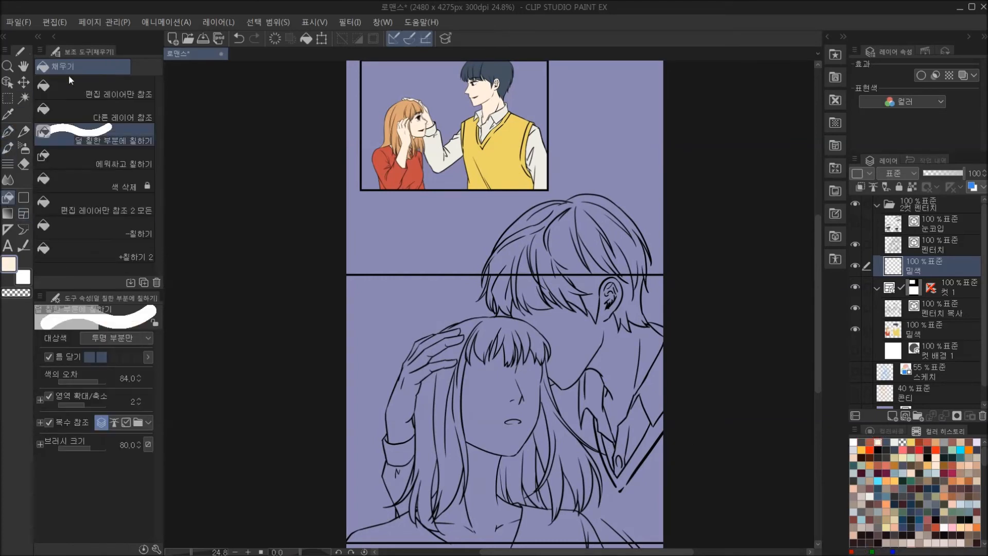
click(76, 90)
click(595, 394)
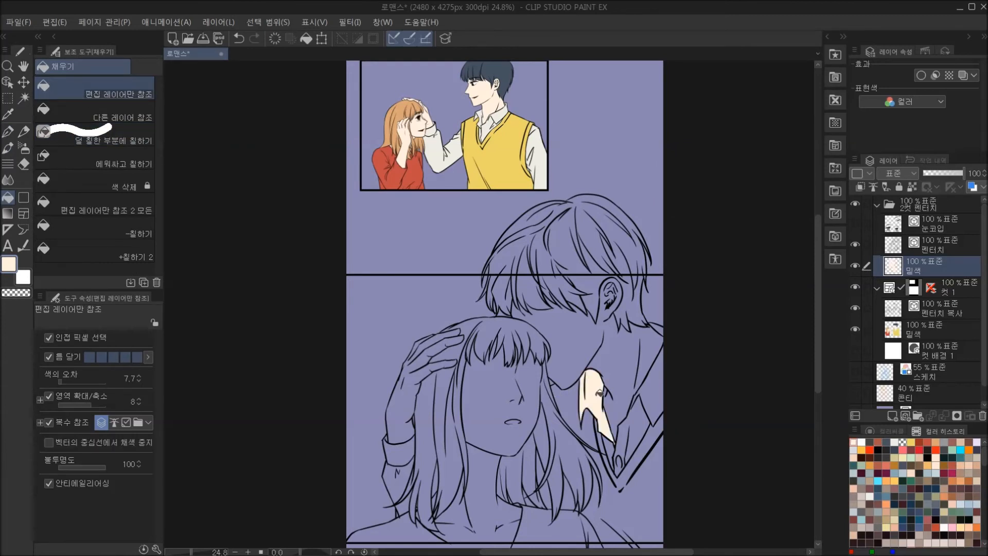
Check the current skin colour on the colour wheel and in the colour settings.
click(879, 429)
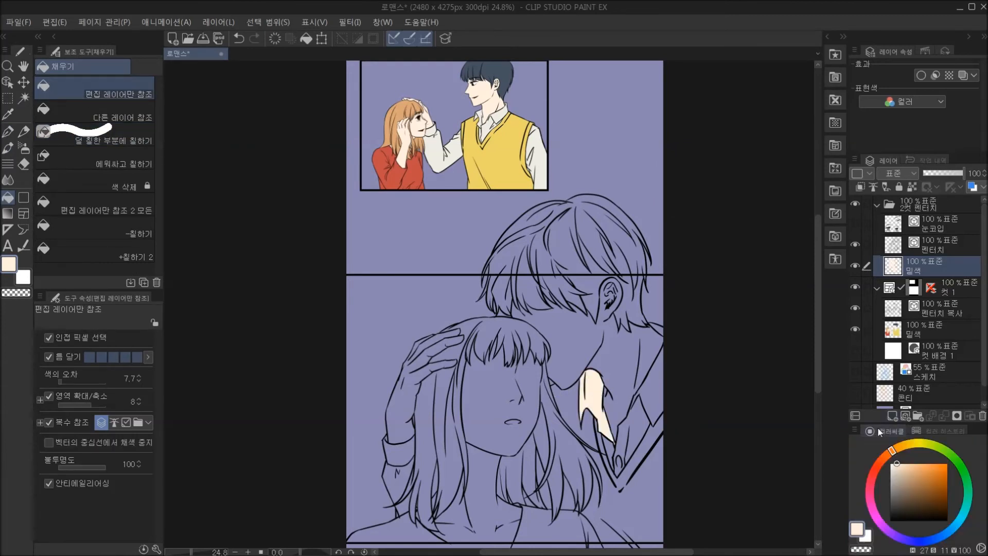
click(933, 431)
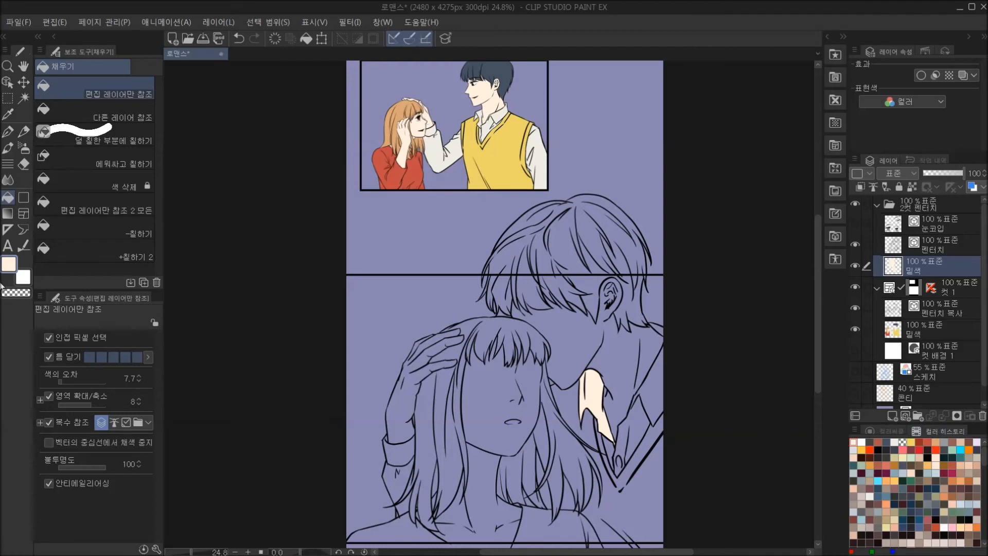
click(10, 265)
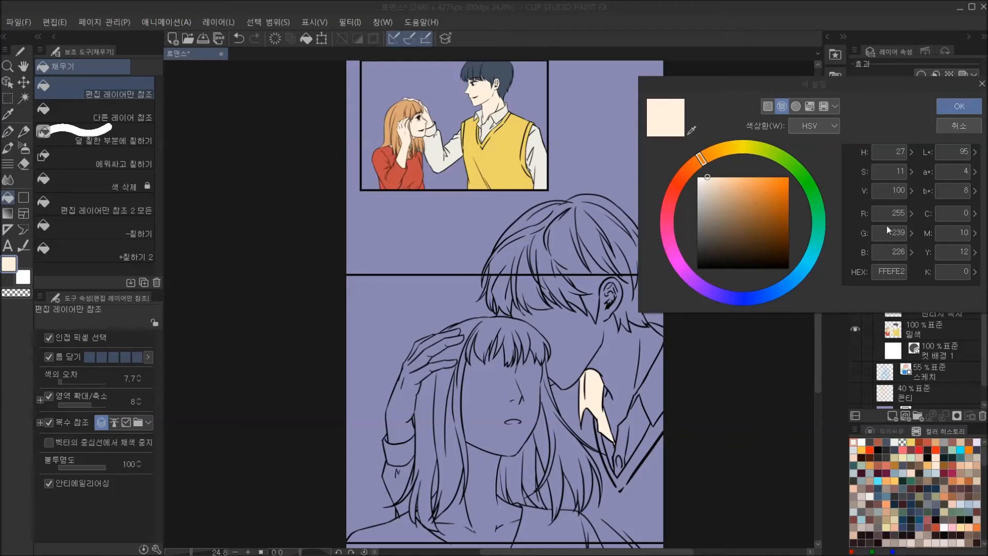
click(959, 106)
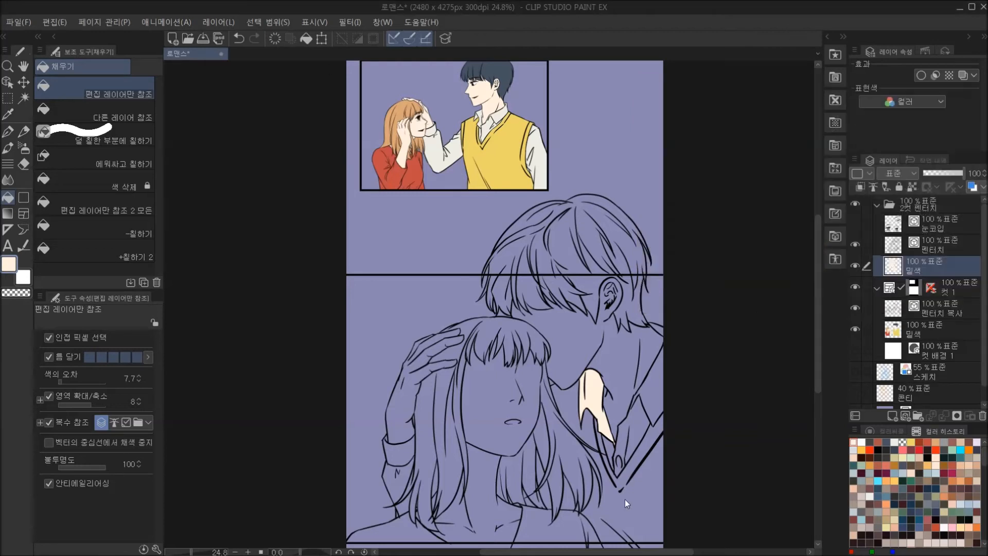
Undo the collar fill and fill the man's face, neck and raised hand with the skin colour.
key(ctrl+z)
click(602, 361)
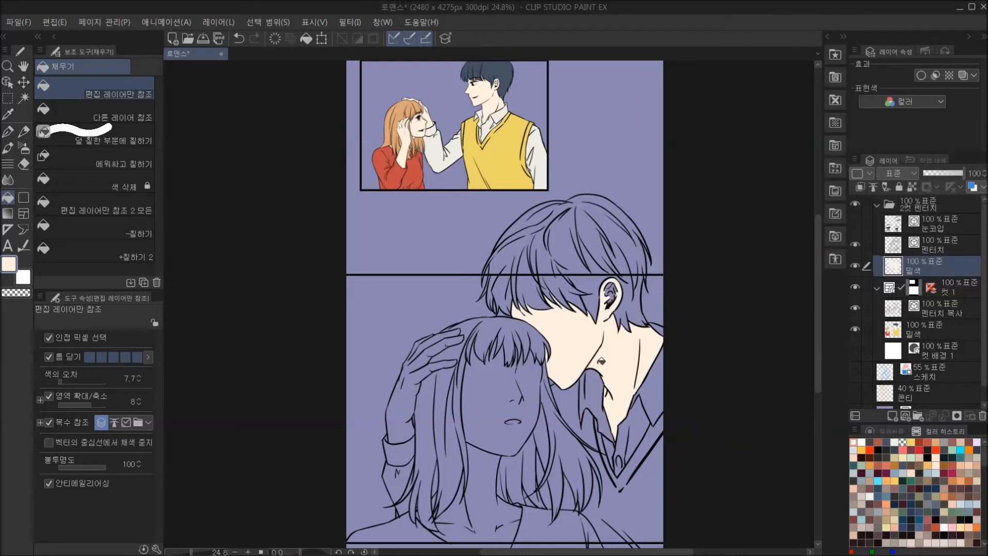
click(411, 391)
click(432, 342)
click(436, 331)
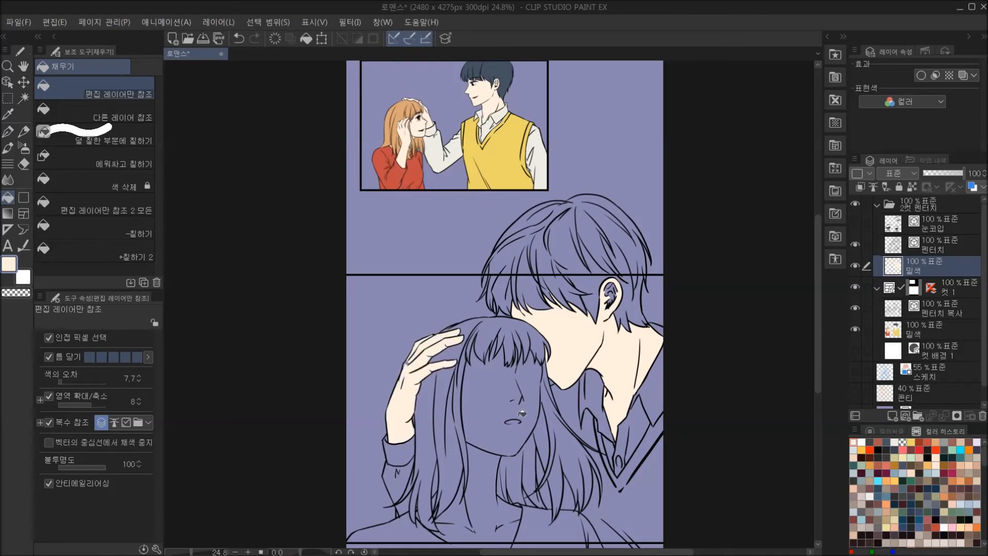
Fill the woman's face, the inside of the man's ear and the woman's neck with the skin colour.
click(505, 388)
click(612, 286)
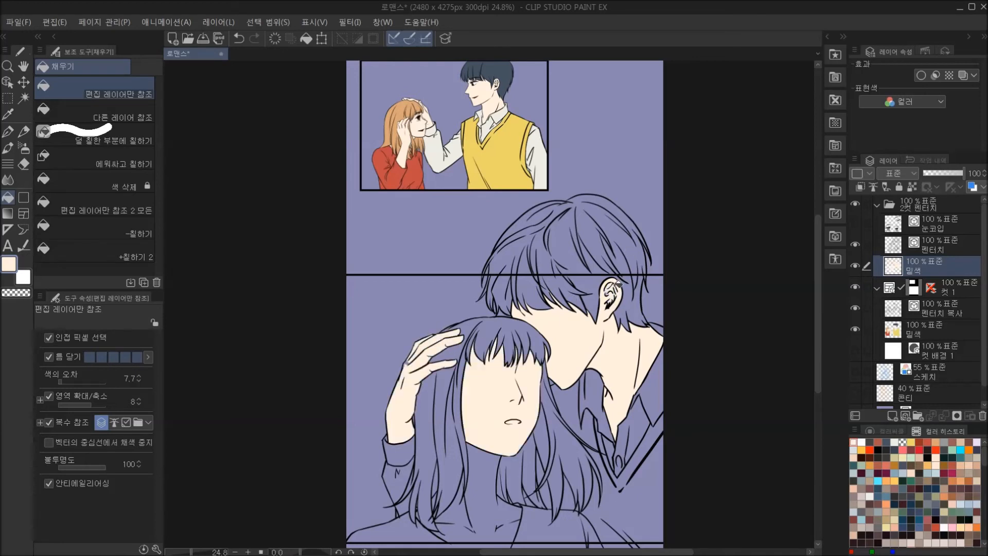
scroll(623, 357, down, 2)
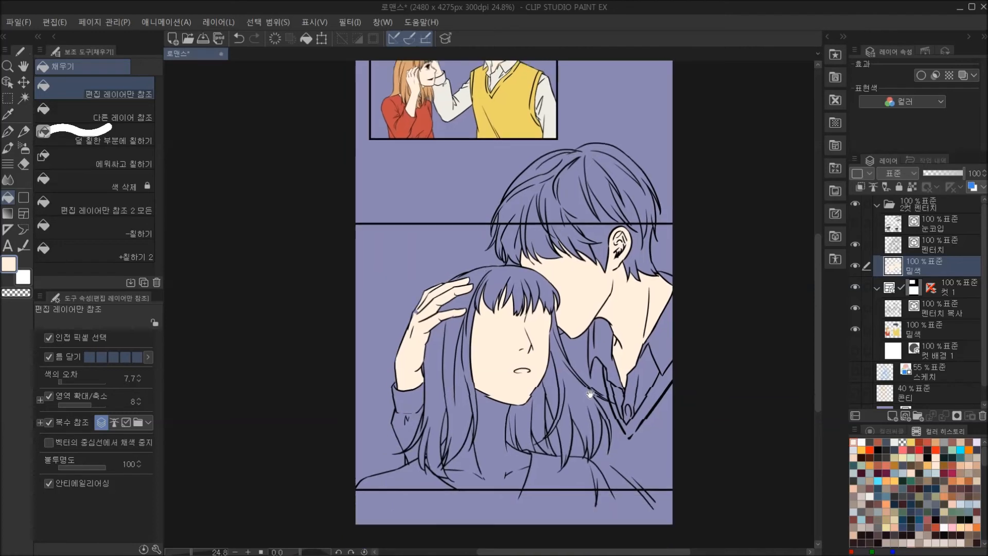
click(473, 470)
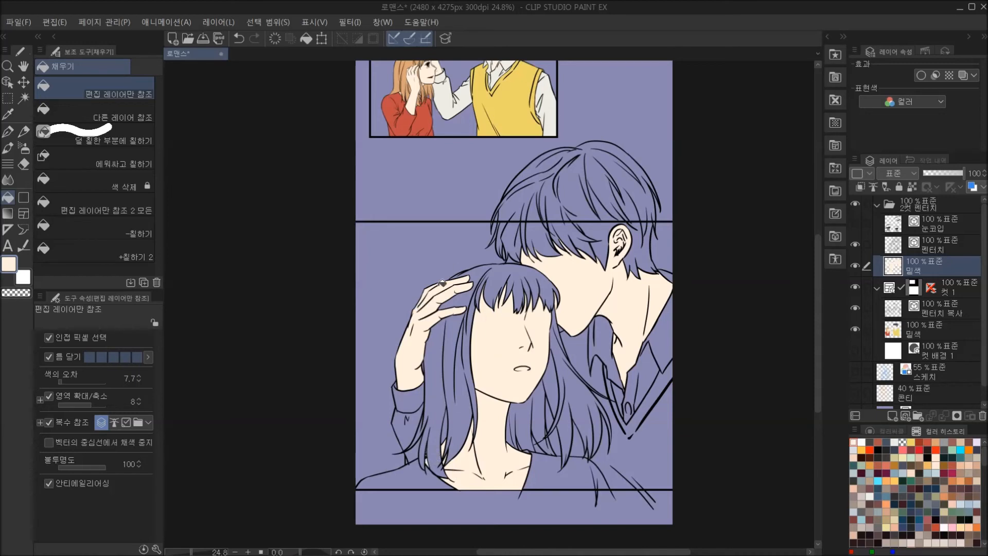
Pick the off-white #EEEDE5 from the colour history and fill both sides of the man's shirt collar.
drag(627, 381, 624, 374)
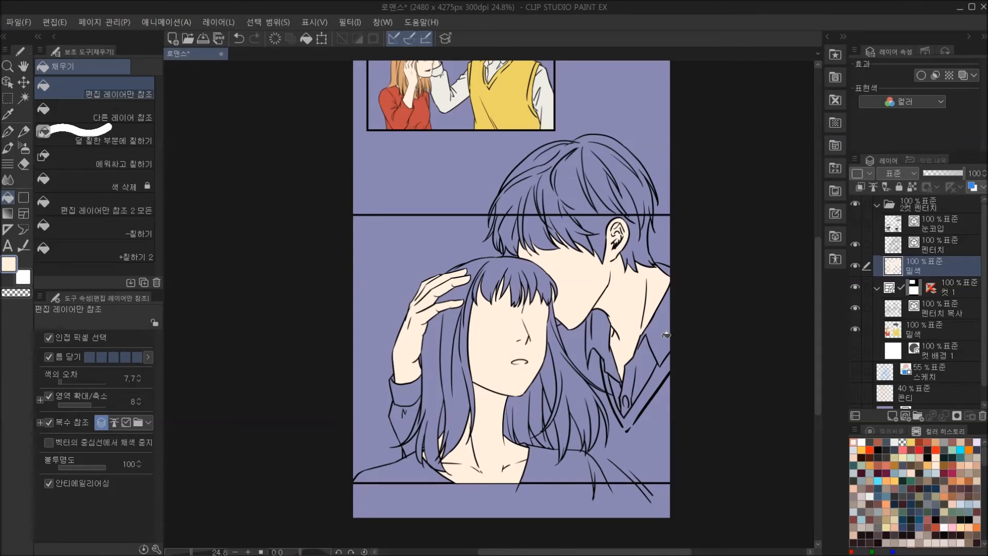
click(894, 442)
double_click(23, 272)
double_click(894, 269)
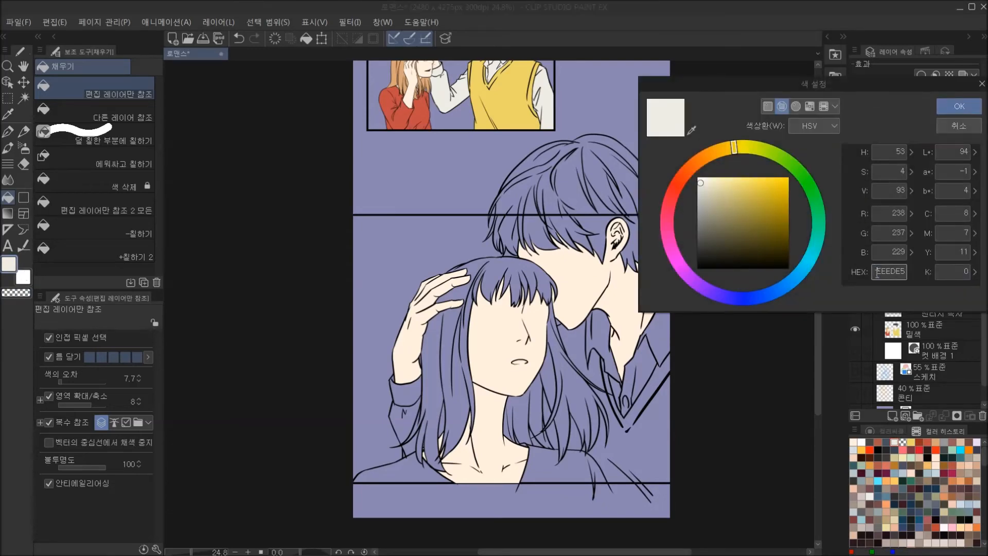
click(960, 107)
click(647, 360)
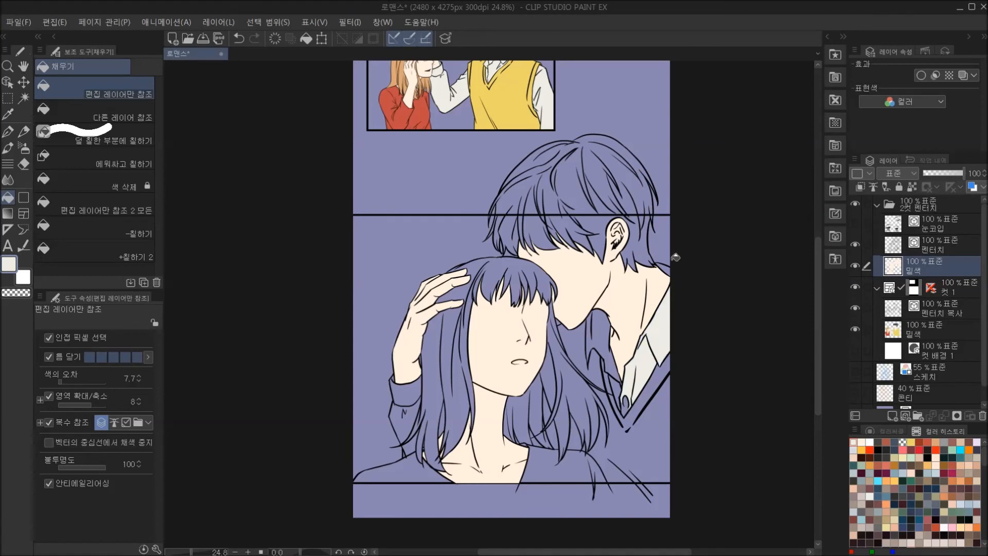
click(606, 341)
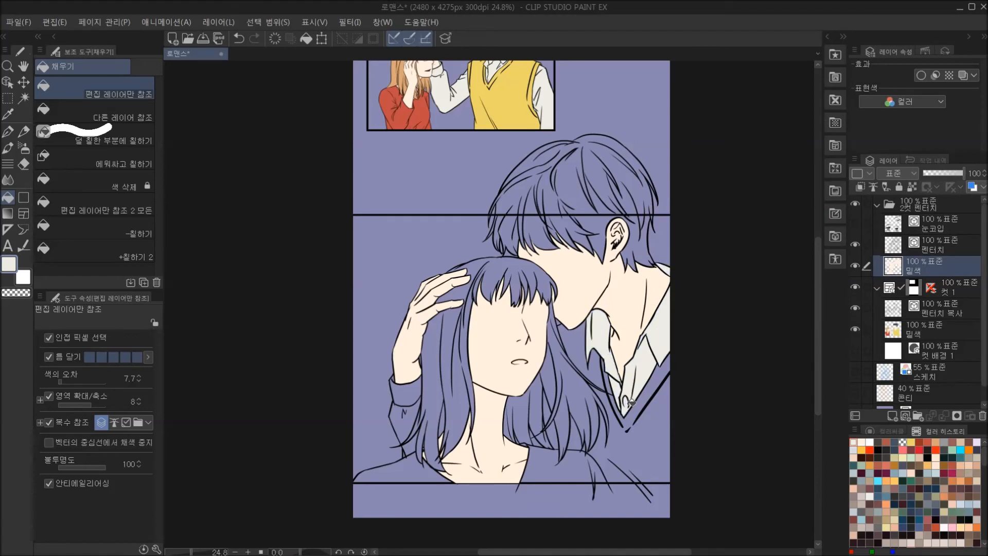
Fill the man's shirt cuff and the sleeve below it with the same off-white.
click(402, 392)
click(408, 426)
click(414, 446)
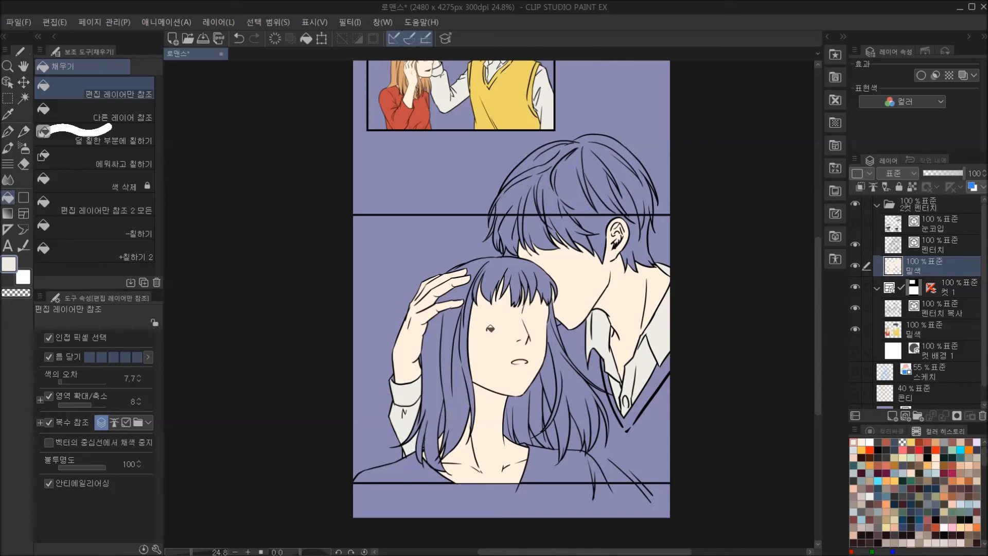
Pick the yellow from the colour history and fill the man's vest and its neckband.
click(912, 441)
click(654, 442)
click(633, 417)
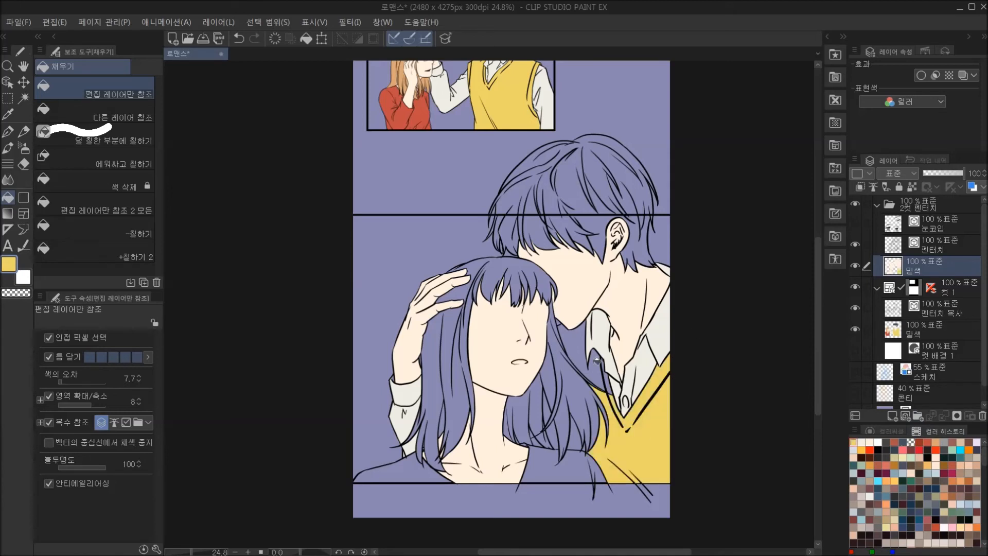
Fill the remaining vest areas beside the collar and between the woman's hair strands with yellow.
click(600, 376)
click(577, 439)
click(555, 436)
click(551, 407)
click(536, 435)
click(543, 436)
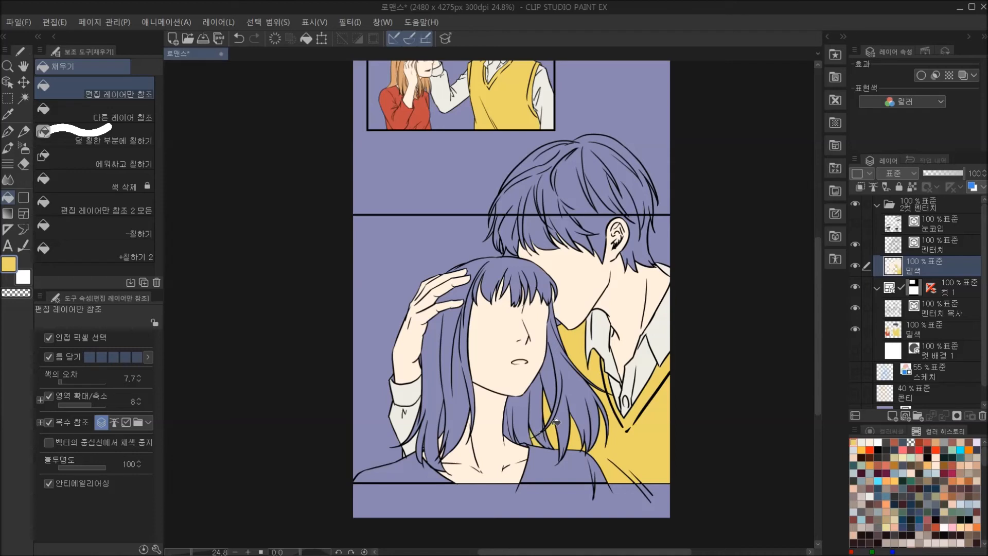
Undo the last yellow fill and sample the off-white from the man's shirt cuff.
key(ctrl+z)
alt+click(402, 383)
Pick the light brown #D8A479 from the colour history and fill the woman's bangs and the long hair below the man's hand.
click(937, 442)
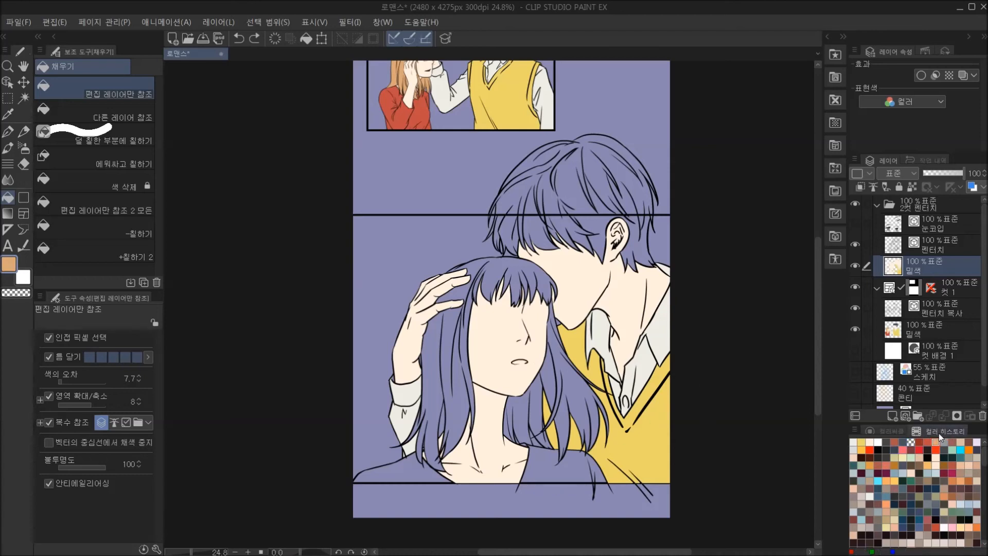
click(22, 266)
drag(878, 271, 910, 273)
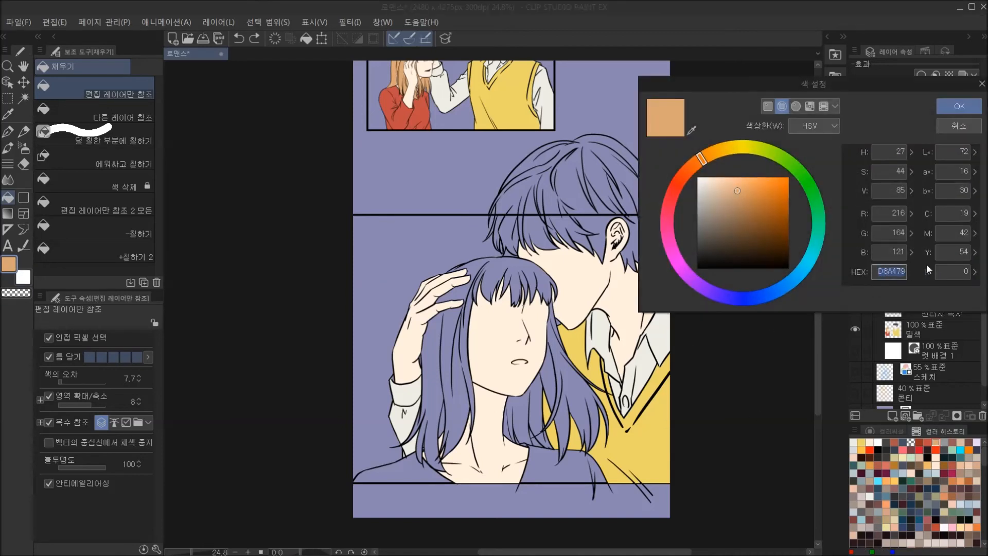
click(959, 106)
click(441, 329)
click(473, 304)
click(482, 265)
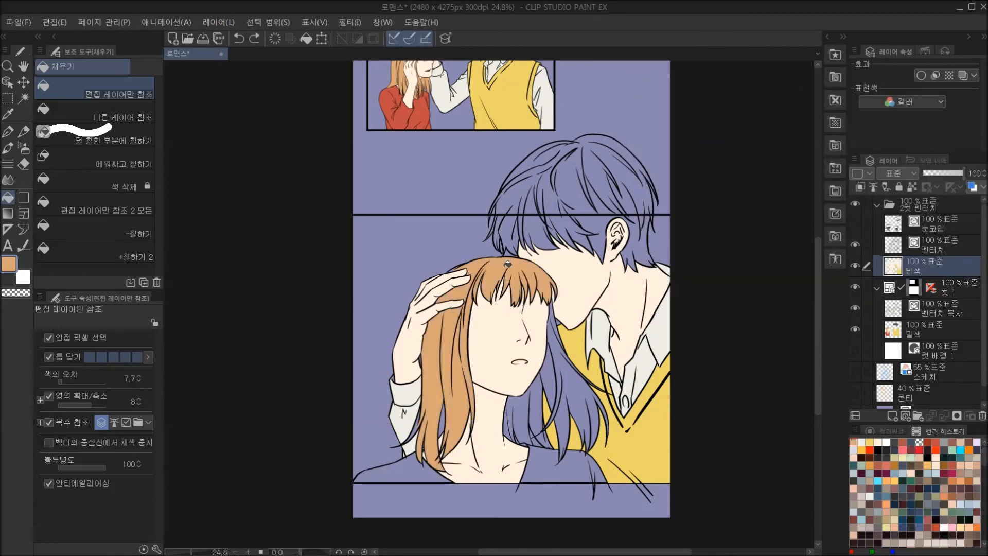
Fill the woman's remaining hair at the crown and along the side next to the man's vest with light brown.
click(455, 268)
click(516, 411)
click(538, 406)
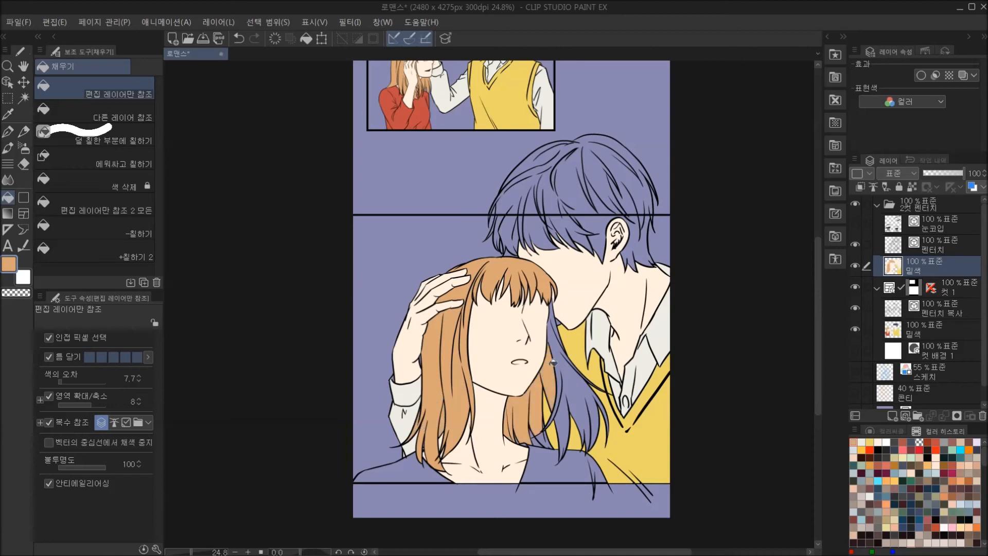
click(557, 342)
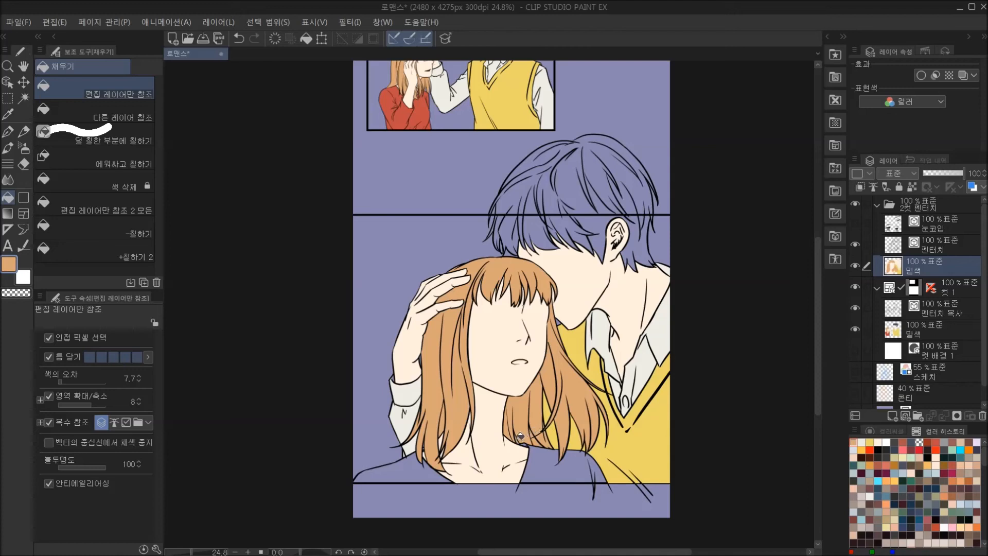
alt+click(560, 432)
Sample the off-white from the man's sleeve and fill the small shirt gap between the woman's hair strands.
alt+click(408, 440)
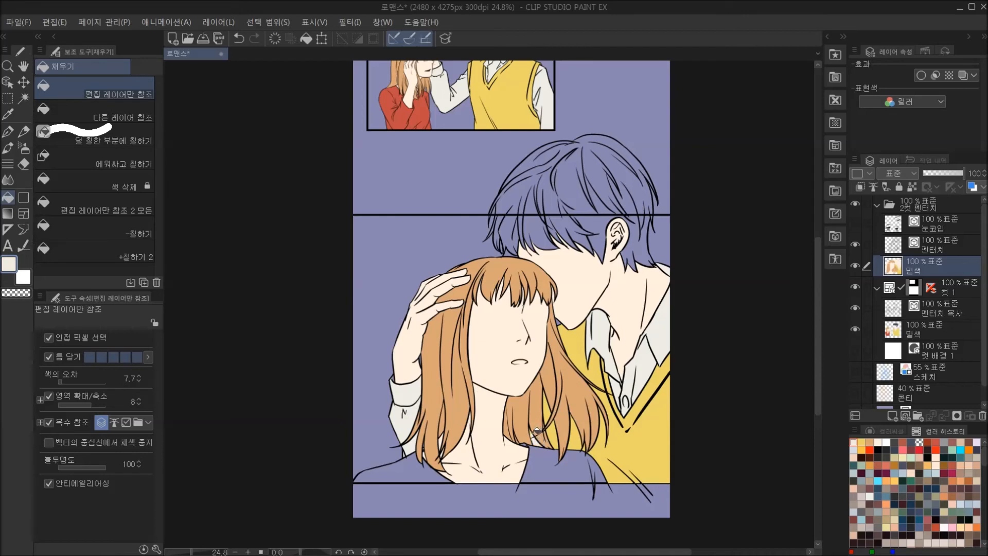
drag(594, 408, 597, 407)
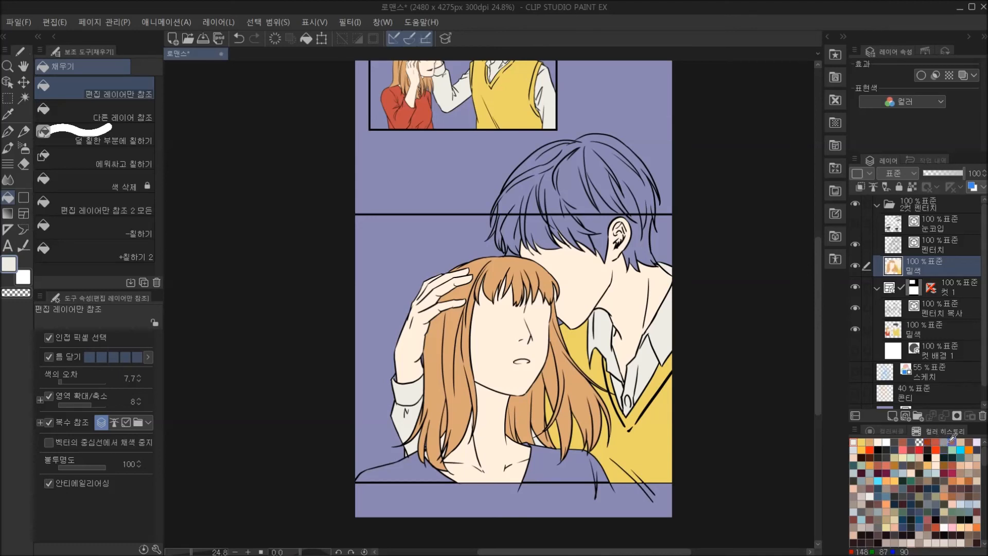
Pick the dark red #902821 from the colour history and colour the woman's lips, finishing with the G pen.
click(928, 442)
click(21, 260)
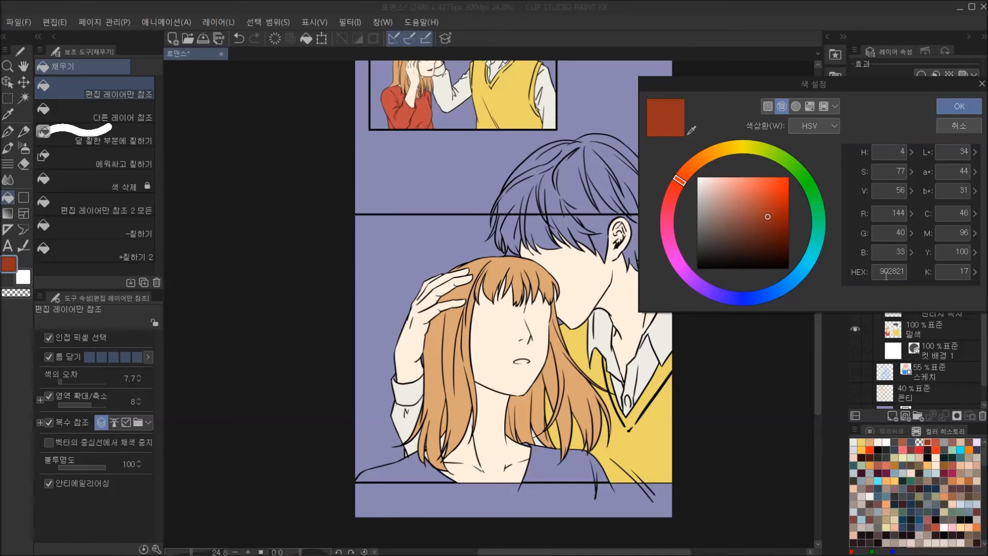
click(958, 106)
click(9, 132)
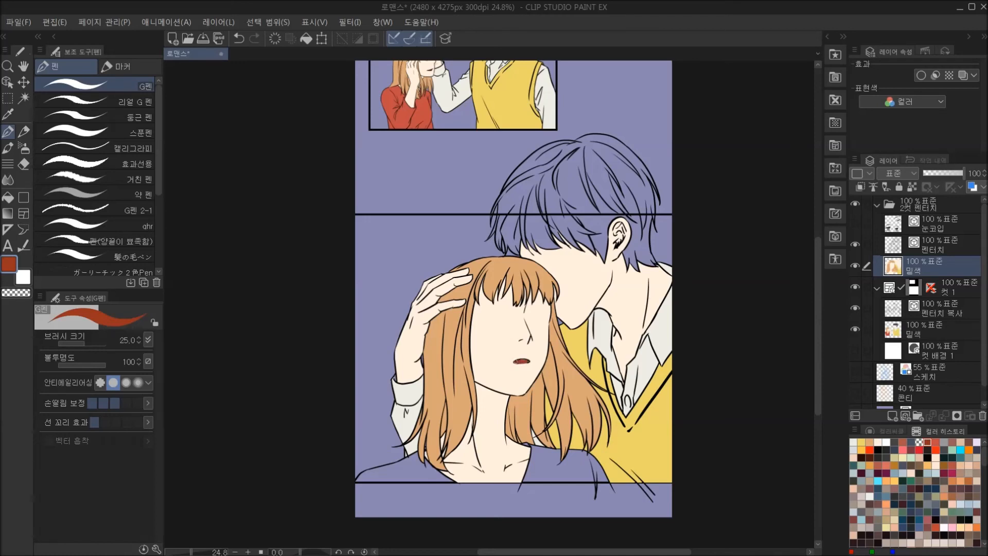
drag(526, 362, 528, 362)
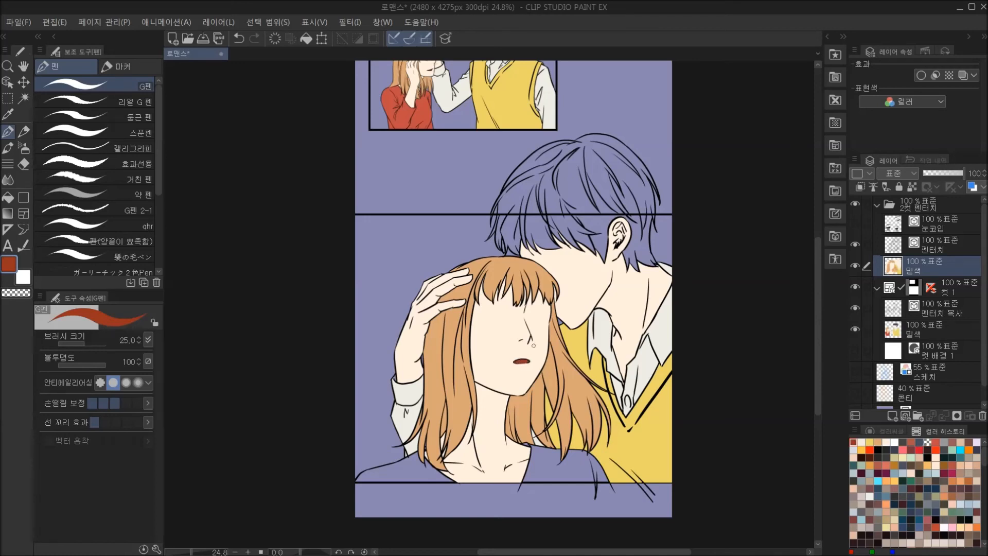
Pick the dark blue-grey from the colour history and fill all sections of the man's hair.
click(920, 442)
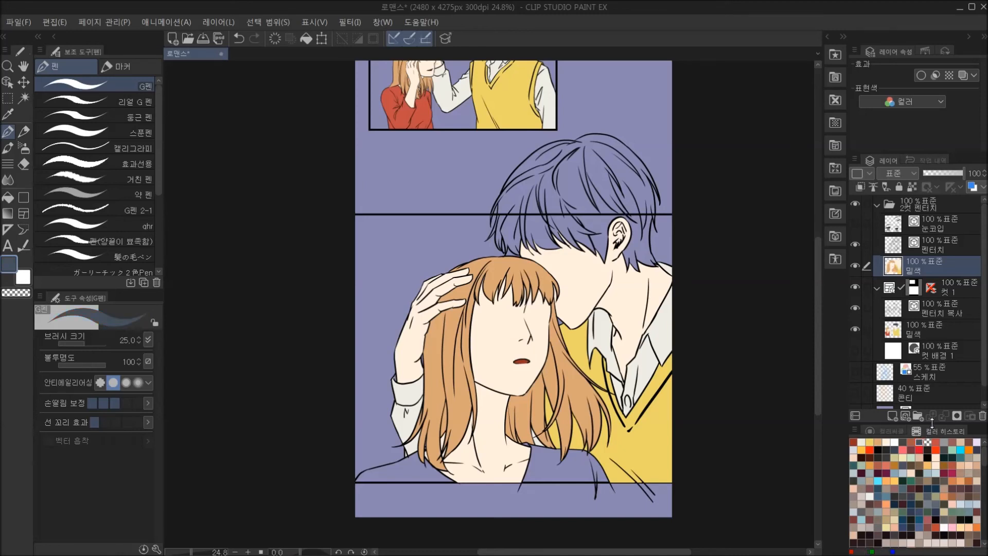
click(9, 197)
mouse_move(552, 156)
mouse_down()
mouse_move(532, 168)
mouse_move(518, 218)
mouse_move(553, 186)
mouse_move(597, 173)
mouse_move(563, 222)
mouse_move(611, 206)
mouse_up()
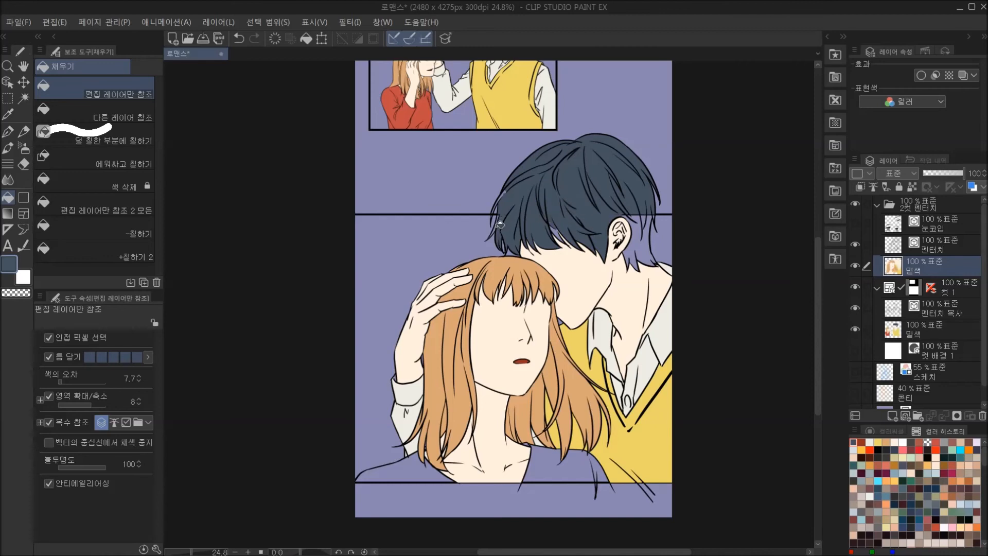
click(641, 246)
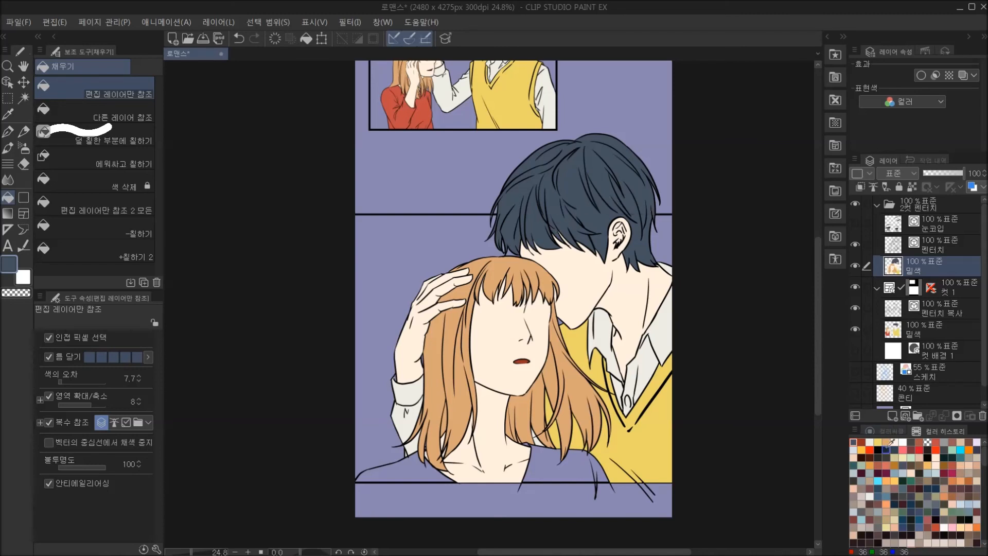
Pick the red #BB4047 from the colour history and fill the woman's top on both shoulders.
click(935, 444)
click(14, 267)
click(889, 271)
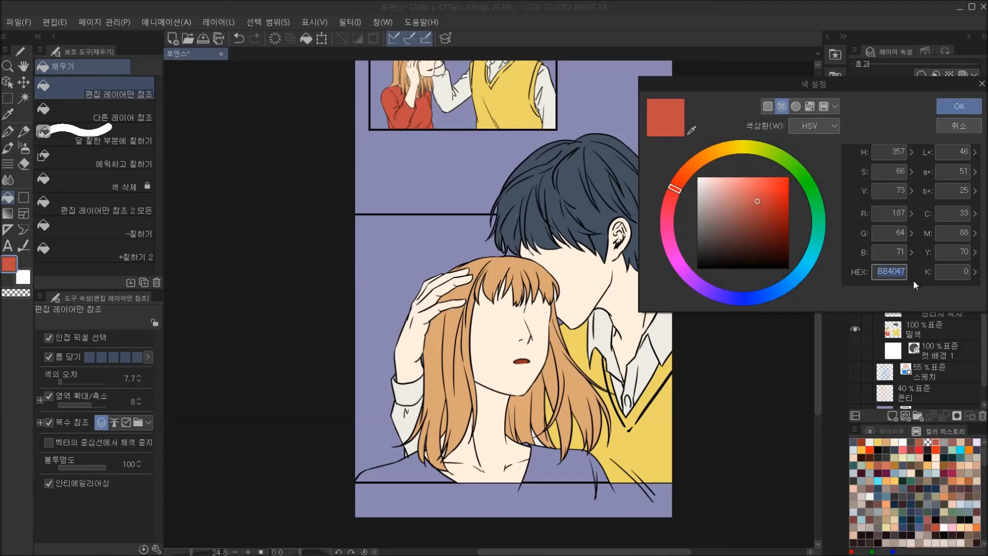
click(946, 128)
click(550, 461)
click(604, 466)
click(428, 469)
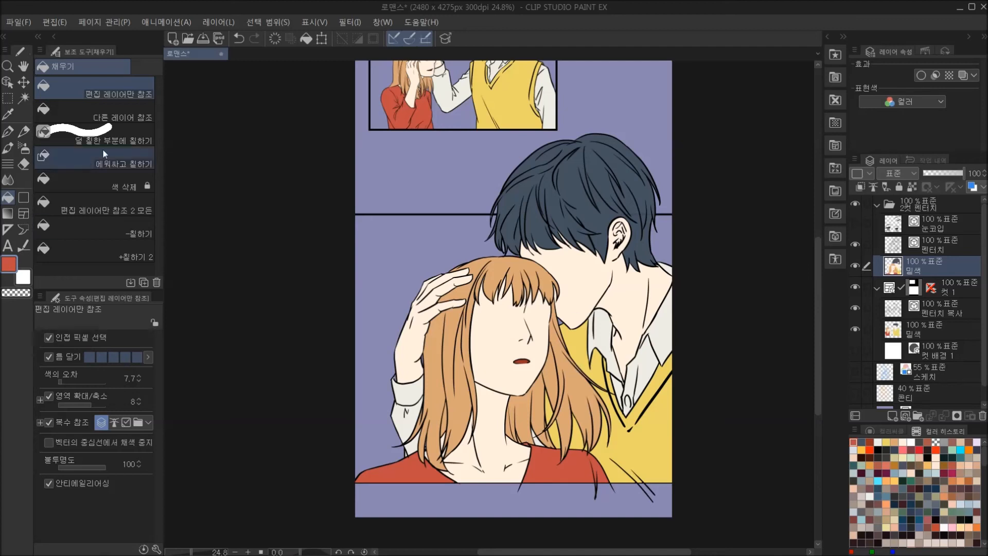
Use the 덜 칠한 부분에 칠하기 fill to cover unfilled bits of the red top beside the woman's hair tips.
click(100, 135)
alt+click(424, 447)
alt+click(427, 453)
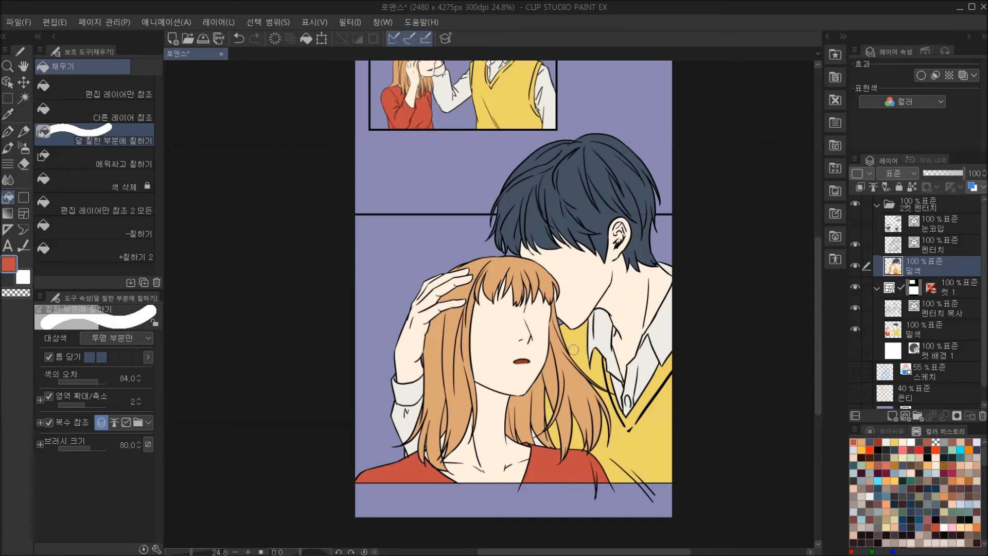
Touch up unfilled gaps in the man's hair with the G pen at size 41.5 in the sampled dark blue-grey.
click(8, 131)
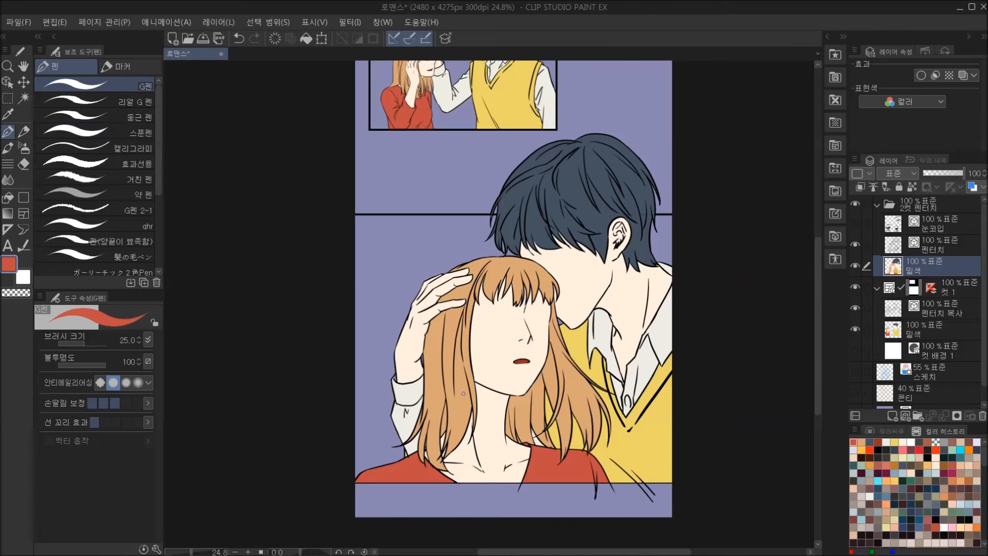
drag(563, 437, 560, 433)
scroll(570, 378, up, 4)
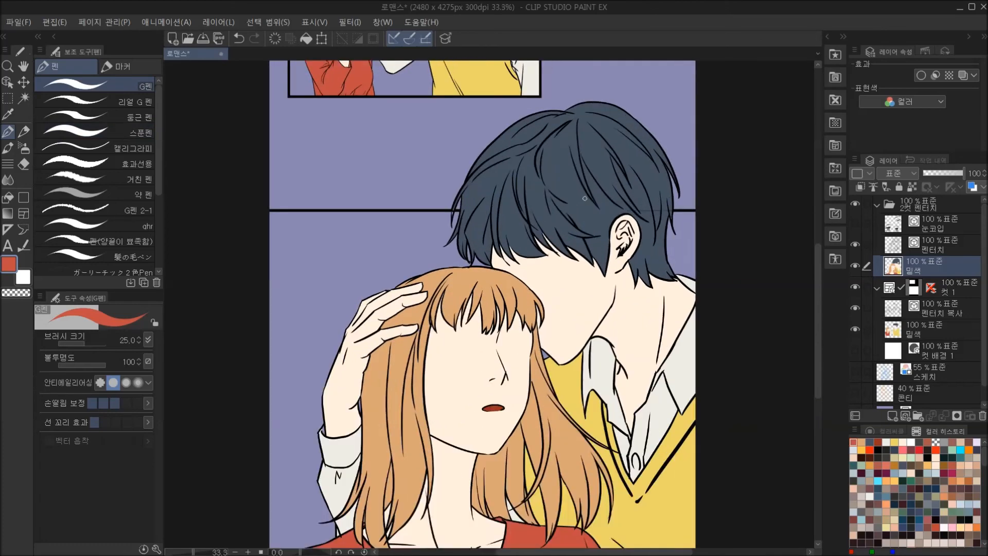
alt+click(550, 192)
scroll(550, 192, up, 2)
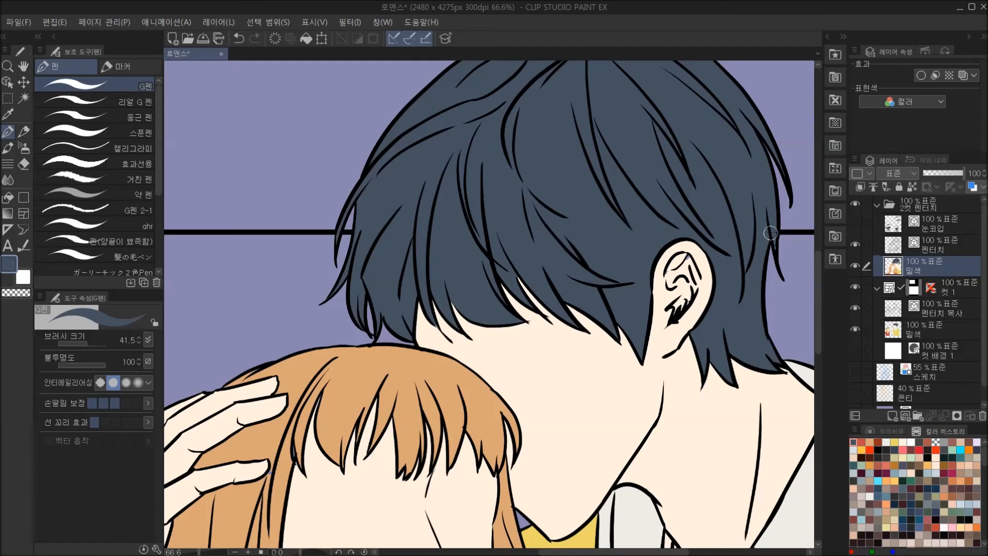
drag(759, 301, 718, 380)
Sample the skin colour and touch up the man's ear with the G pen.
alt+click(650, 335)
click(652, 332)
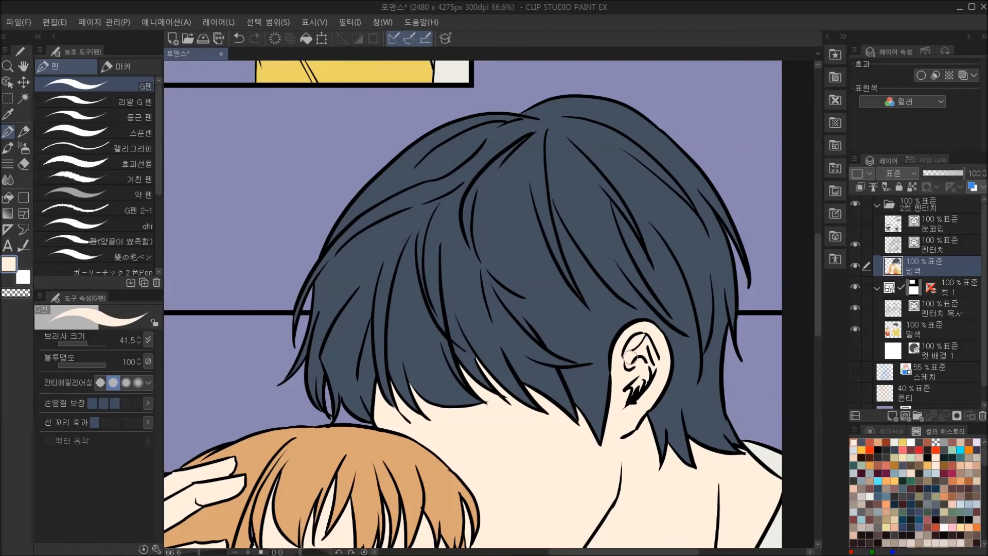
drag(635, 383, 667, 283)
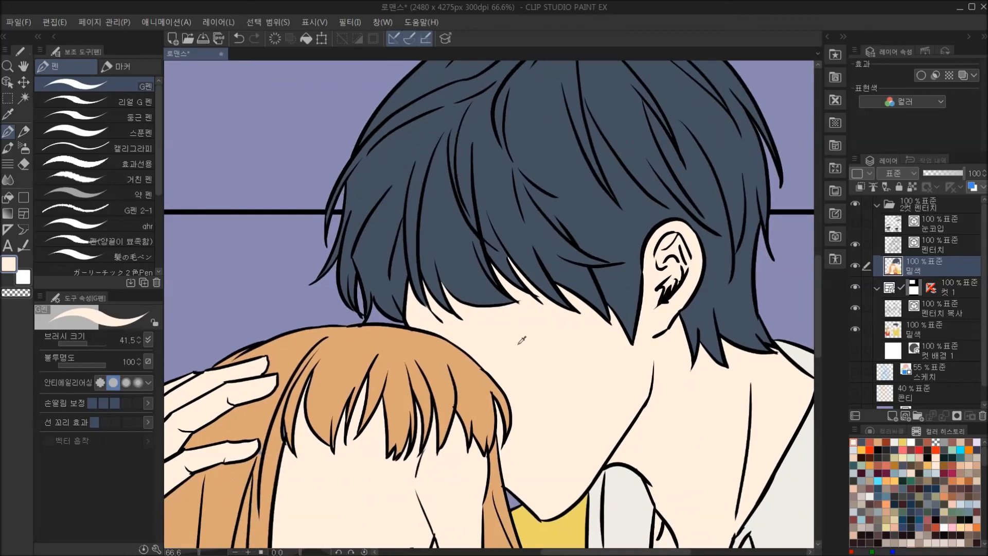
Sample the dark blue-grey again and paint the unfilled tips of the man's fringe above the woman's head.
alt+click(495, 257)
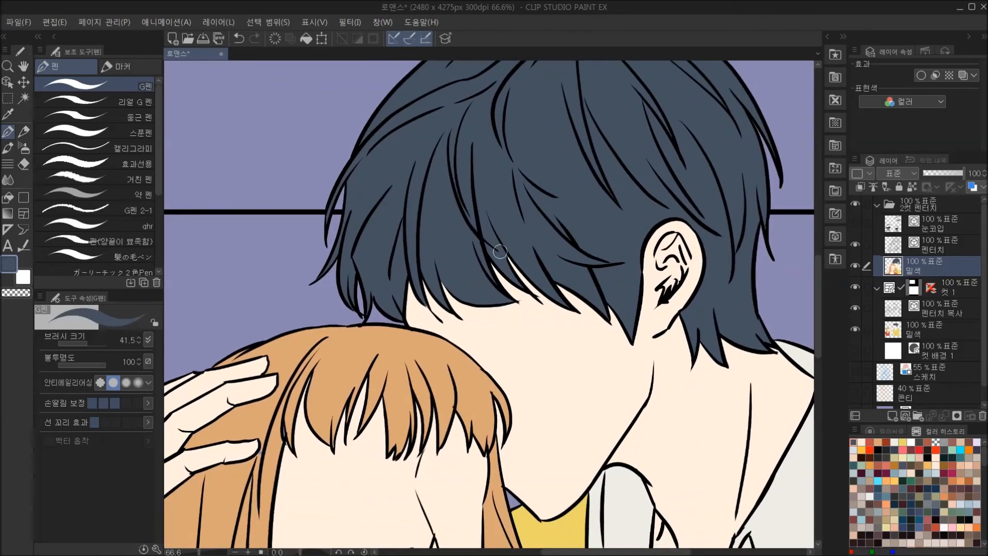
drag(500, 252, 542, 187)
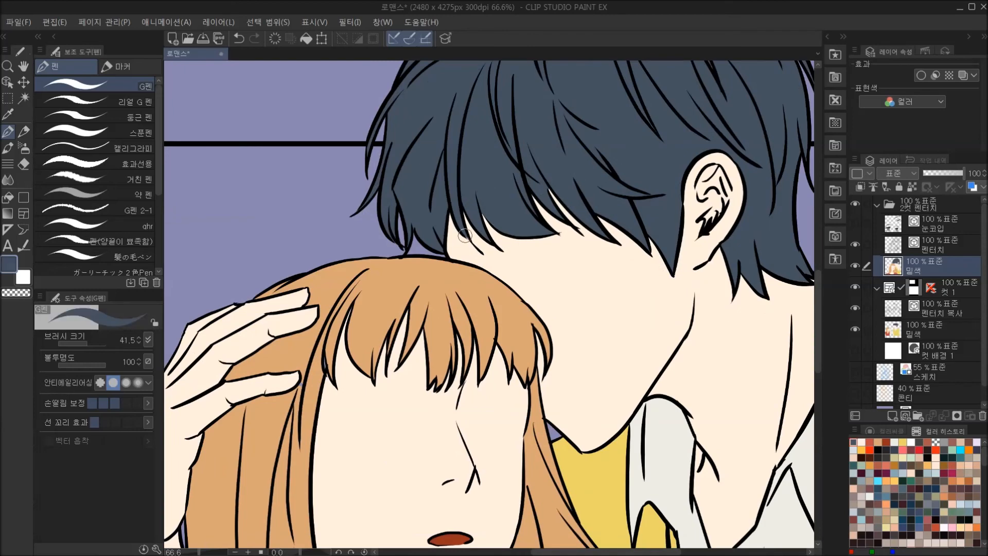
drag(479, 246, 559, 158)
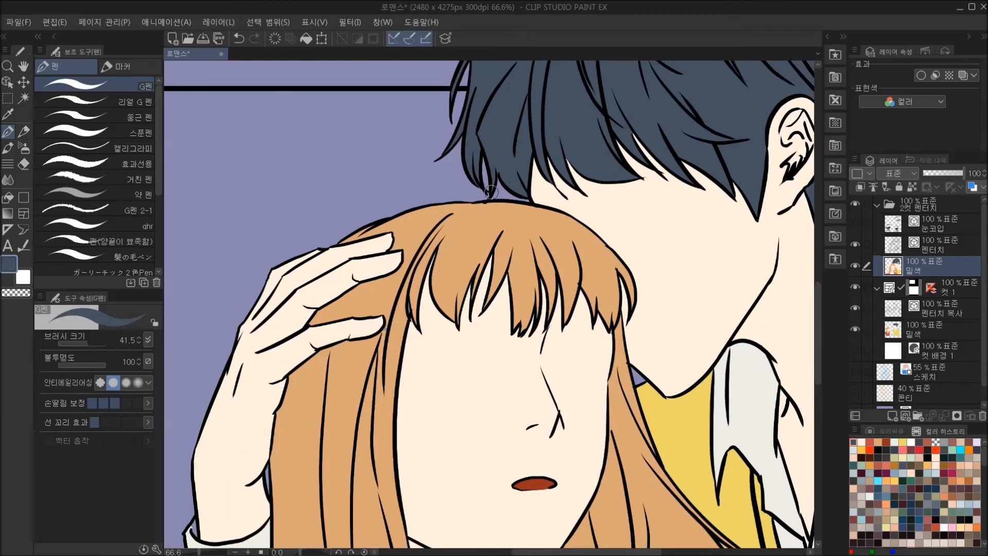
drag(501, 158, 526, 121)
Sample the light brown and touch up the gaps in the woman's hair around the man's fingers and bangs.
alt+click(476, 205)
drag(469, 217, 462, 251)
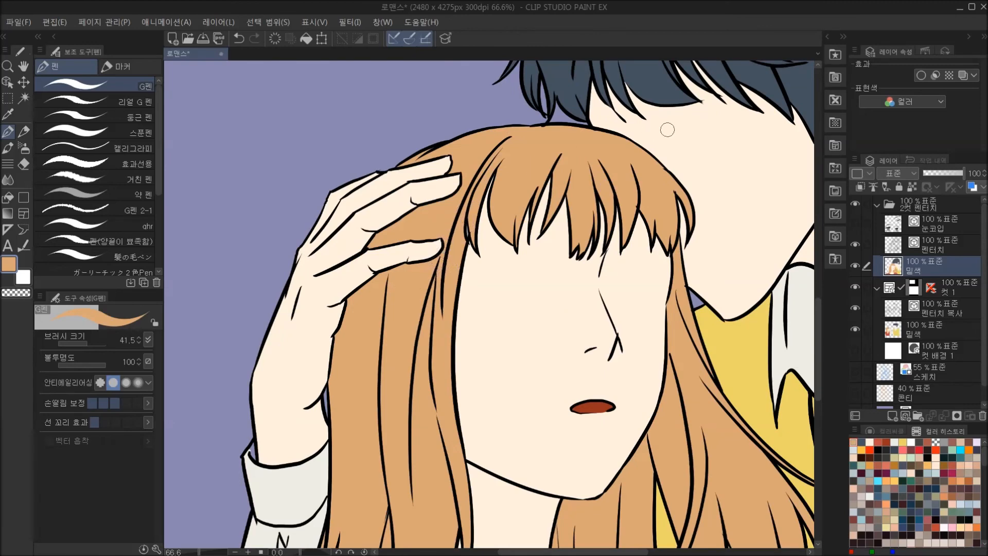
drag(662, 132, 653, 72)
drag(695, 375, 624, 395)
drag(528, 484, 722, 269)
Touch up the shoulder beside the hair tips in sampled red and the shirt cuff's edge in sampled off-white.
alt+click(340, 436)
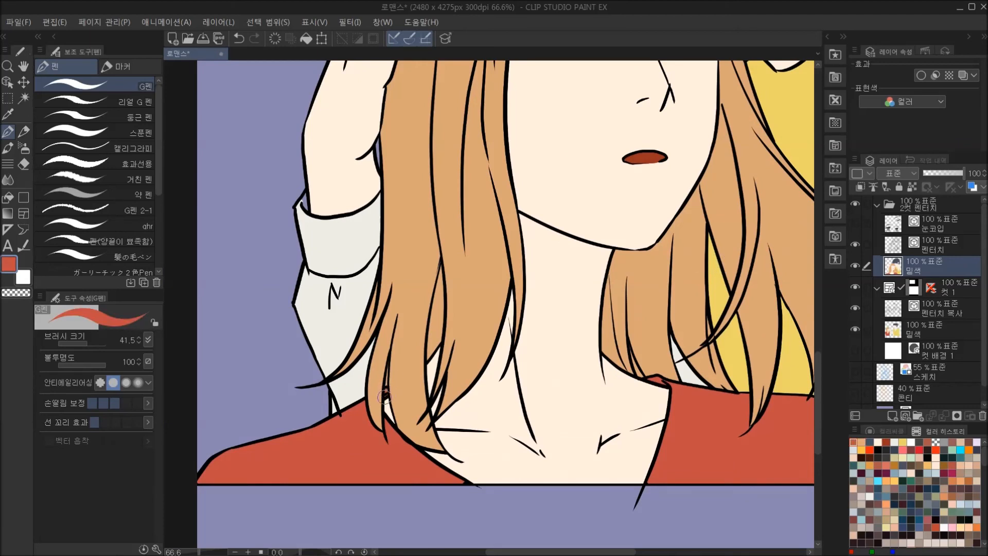
drag(574, 373, 559, 389)
alt+click(292, 221)
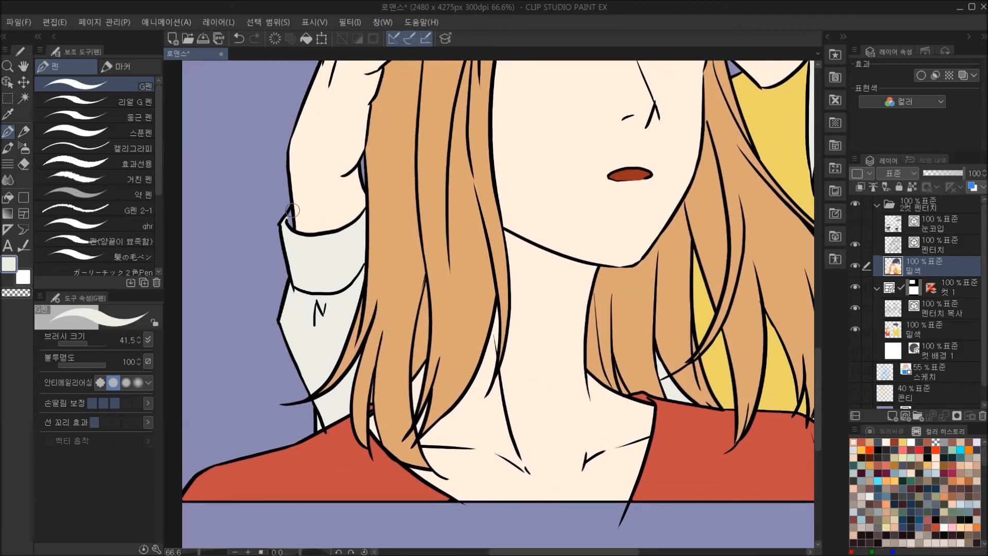
drag(593, 287, 532, 420)
Touch up the woman's hair tips over the vest in sampled light brown and the top's neckline in sampled red.
drag(644, 399, 378, 247)
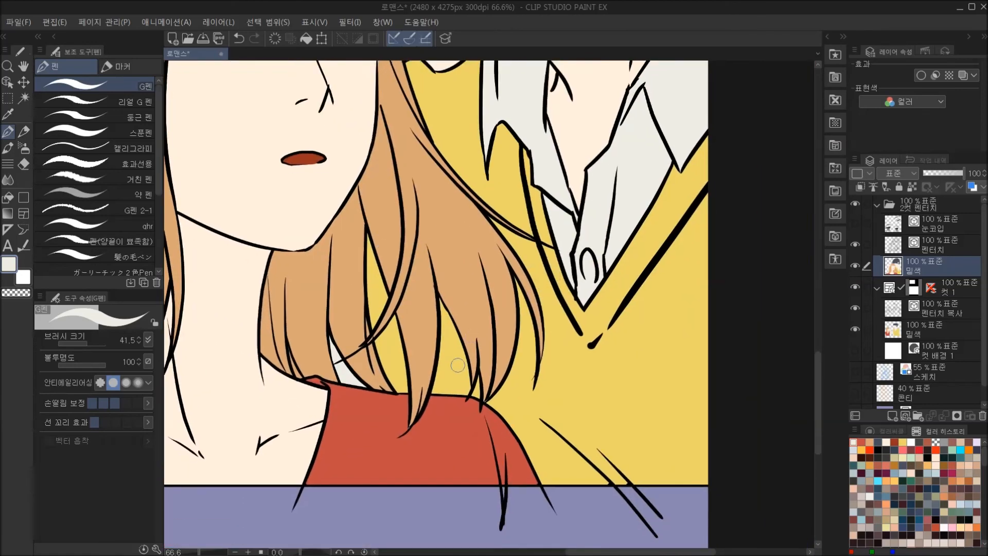
drag(537, 439, 549, 427)
alt+click(516, 353)
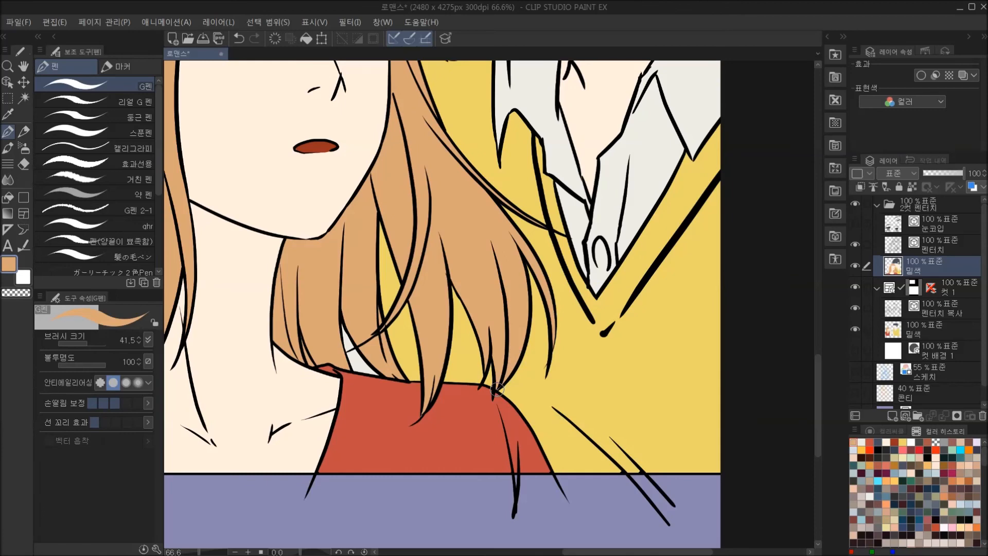
drag(679, 375, 712, 376)
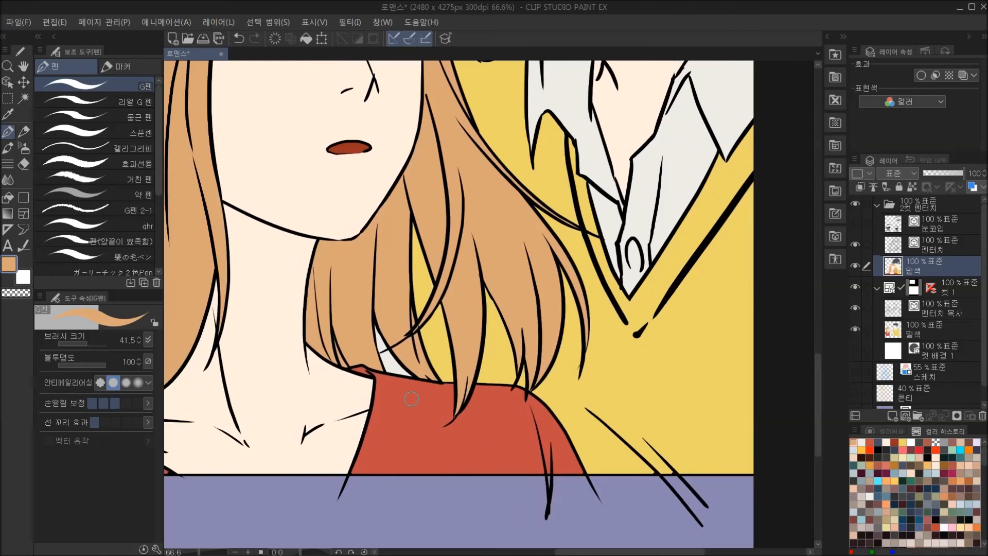
alt+click(416, 399)
mouse_move(700, 321)
mouse_down()
mouse_move(625, 412)
mouse_move(616, 445)
mouse_move(637, 503)
mouse_up()
scroll(566, 394, down, 3)
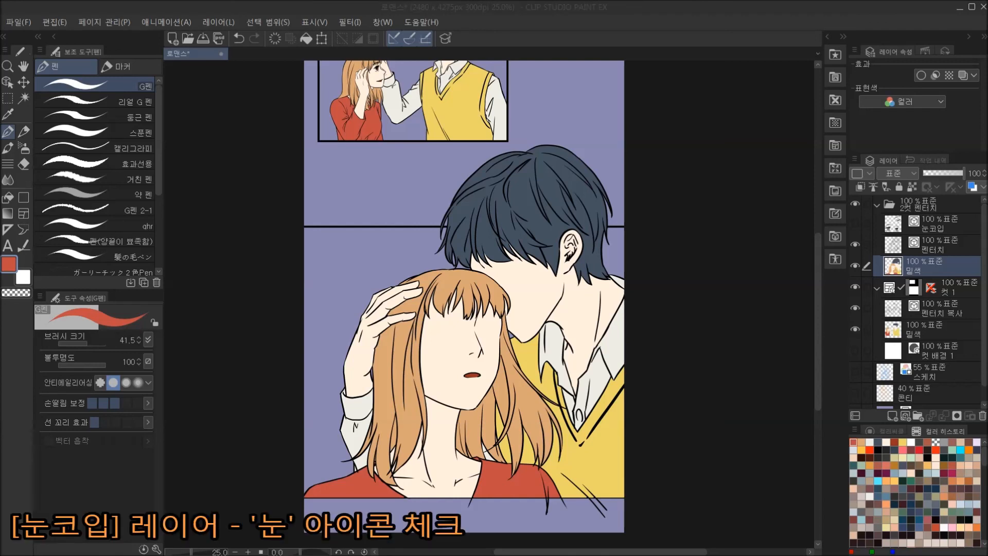
Show the 눈코입 layer and choose white on the colour wheel as the drawing colour.
click(855, 224)
scroll(461, 319, up, 5)
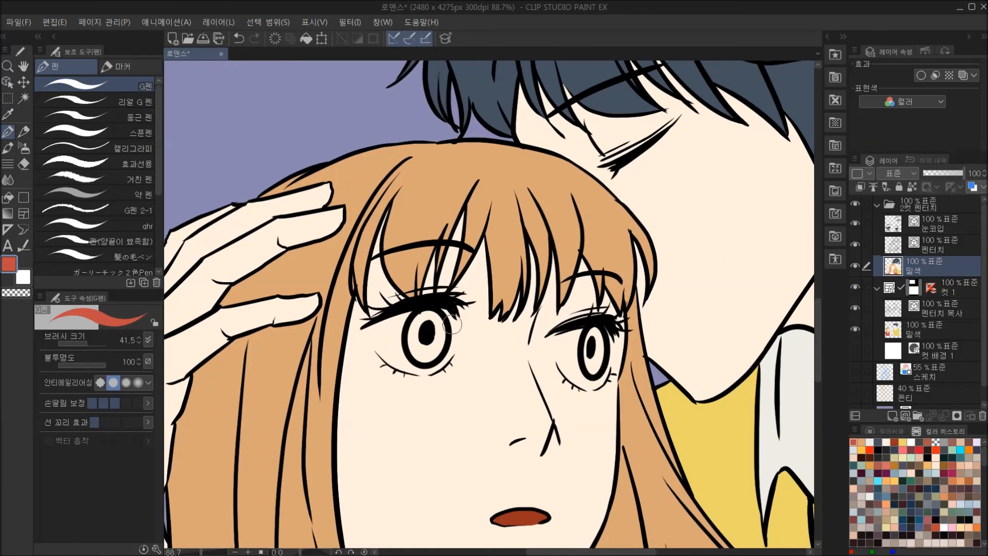
click(885, 431)
click(890, 464)
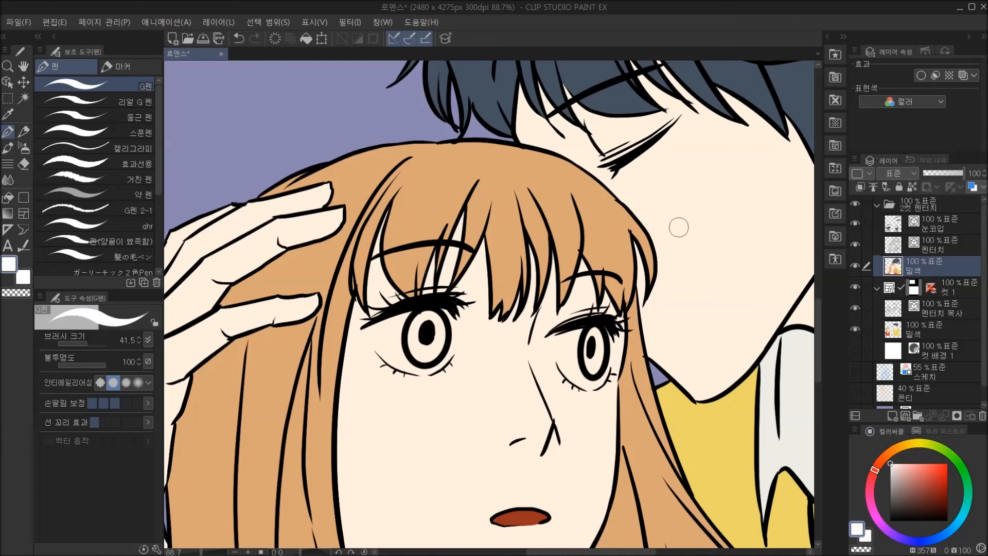
Outline the whites of both of the woman's eyes with the G pen and fill them with white.
mouse_move(454, 330)
mouse_down()
mouse_move(447, 366)
mouse_move(433, 373)
mouse_up()
drag(554, 335, 563, 370)
key(g)
click(396, 340)
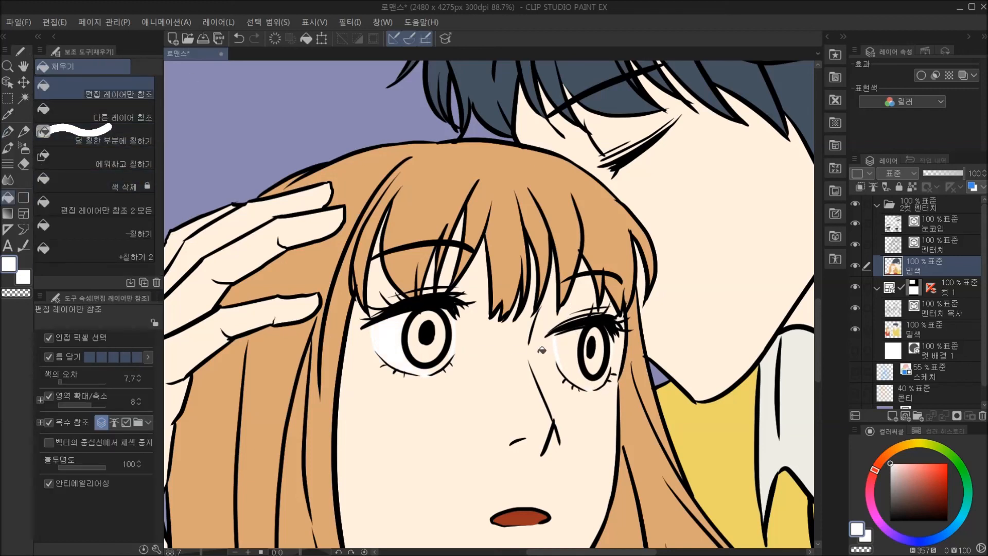
click(580, 363)
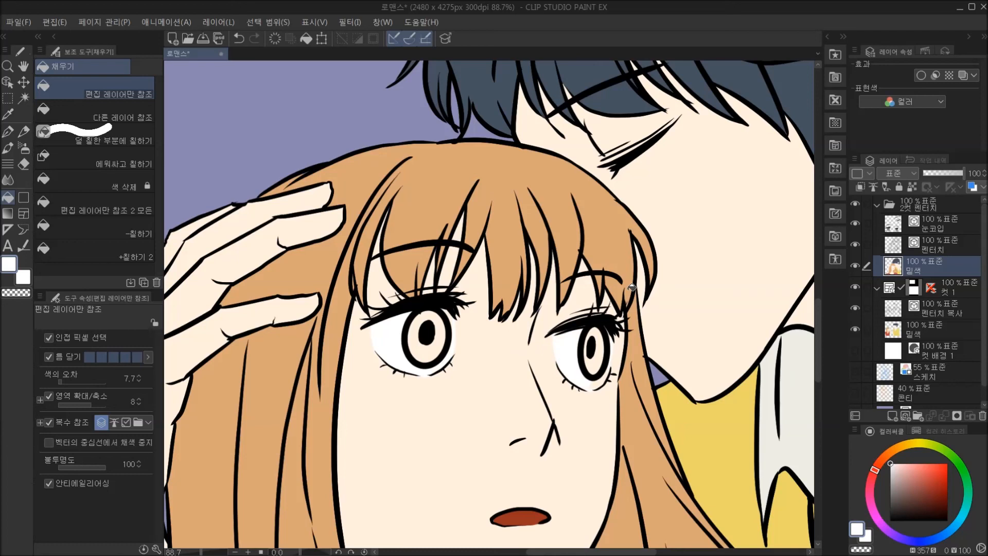
Clean up the edges of the woman's eye whites with the G pen in the sampled skin colour.
key(p)
alt+click(445, 307)
alt+click(392, 354)
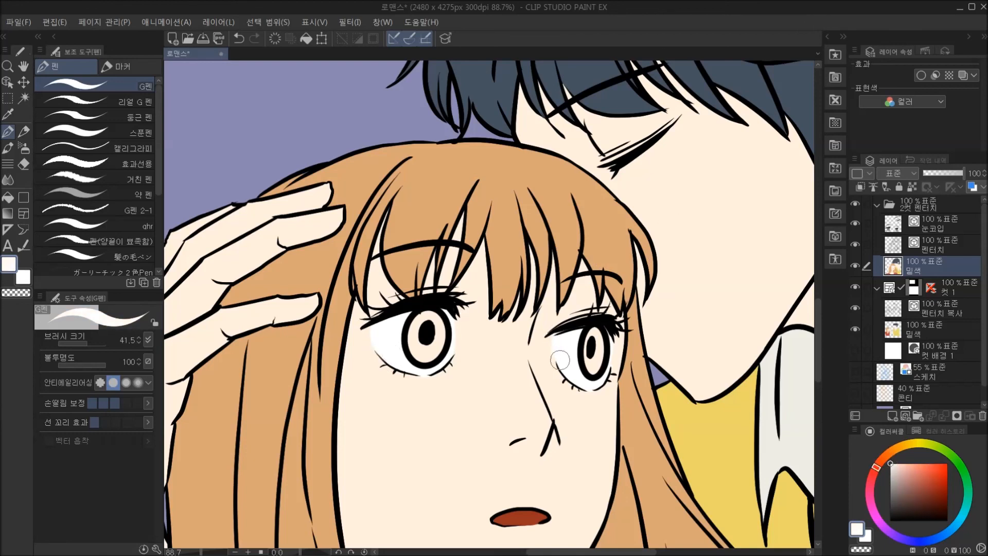
alt+click(550, 346)
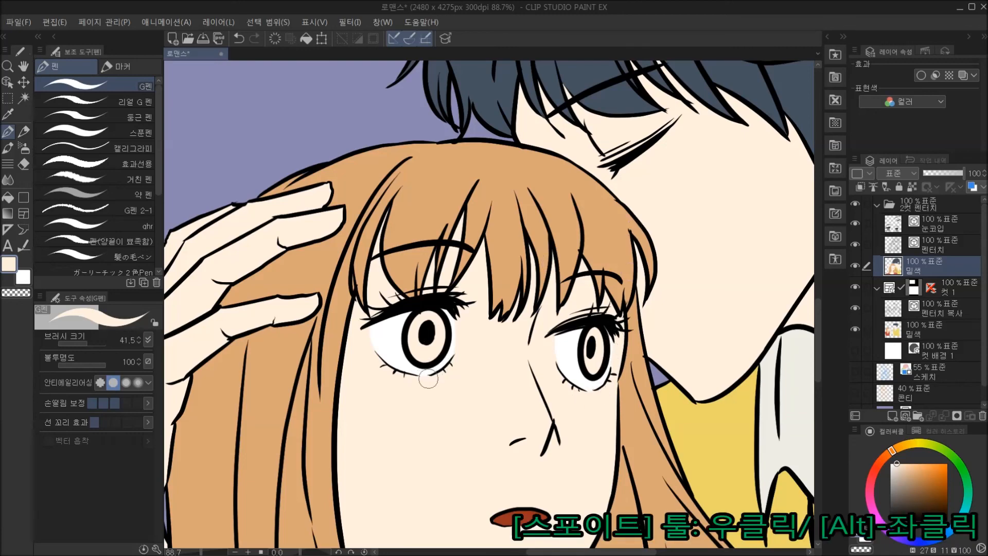
Sample the reddish-brown iris colour from the woman's eye in the first panel and fill both her irises in the second panel with it.
scroll(435, 334, down, 5)
drag(342, 79, 437, 316)
scroll(436, 316, up, 1)
scroll(351, 143, up, 2)
scroll(358, 116, up, 3)
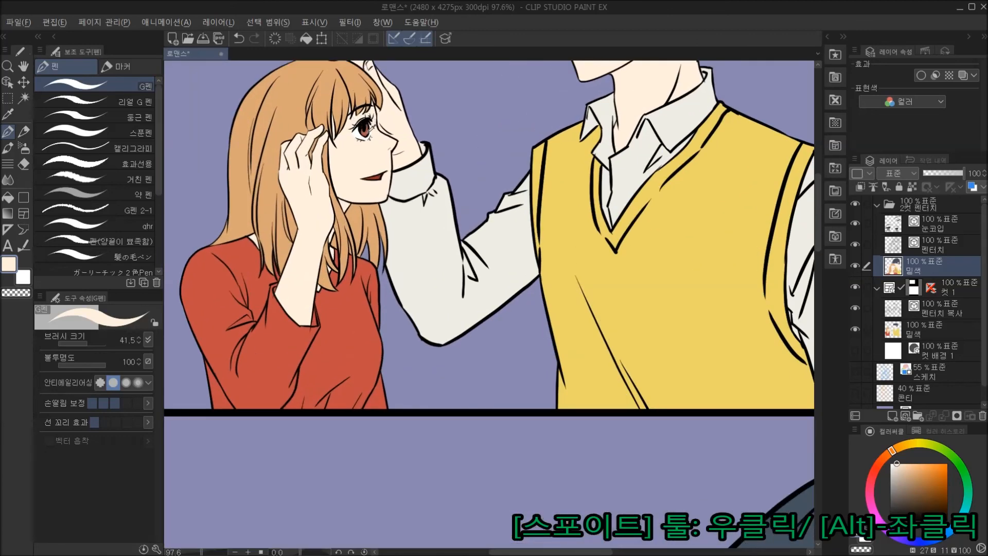
alt+click(366, 132)
drag(578, 416, 499, 97)
drag(519, 401, 485, 133)
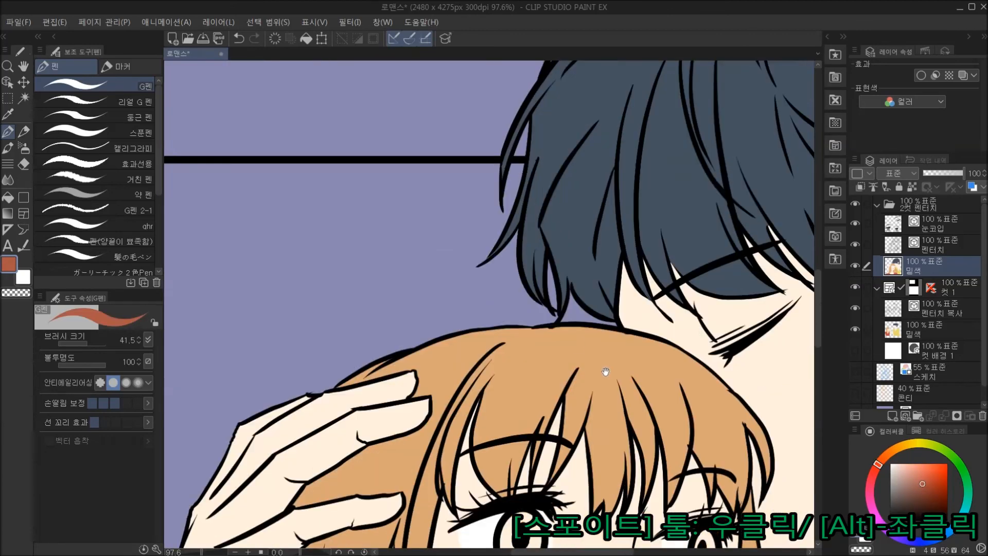
drag(606, 372, 484, 194)
key(g)
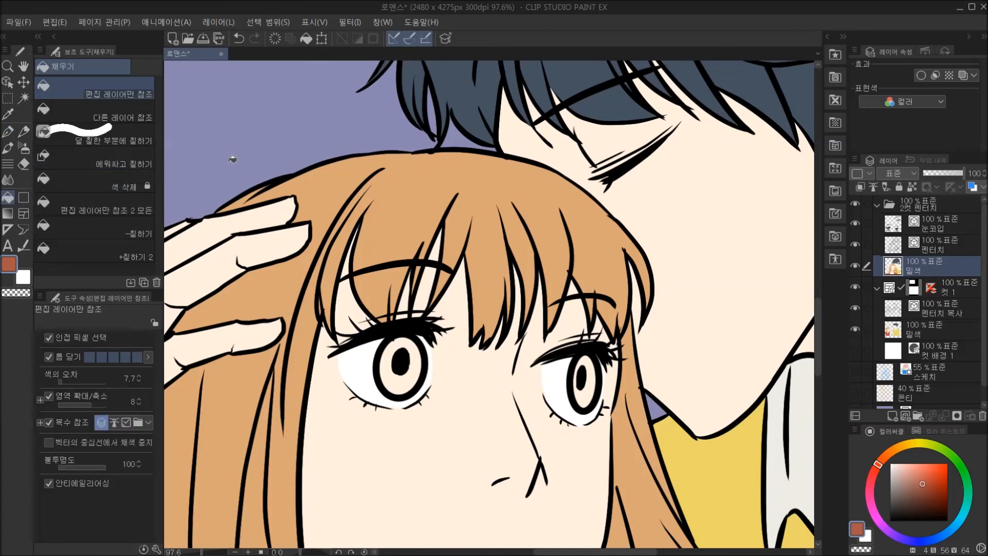
click(395, 379)
click(591, 396)
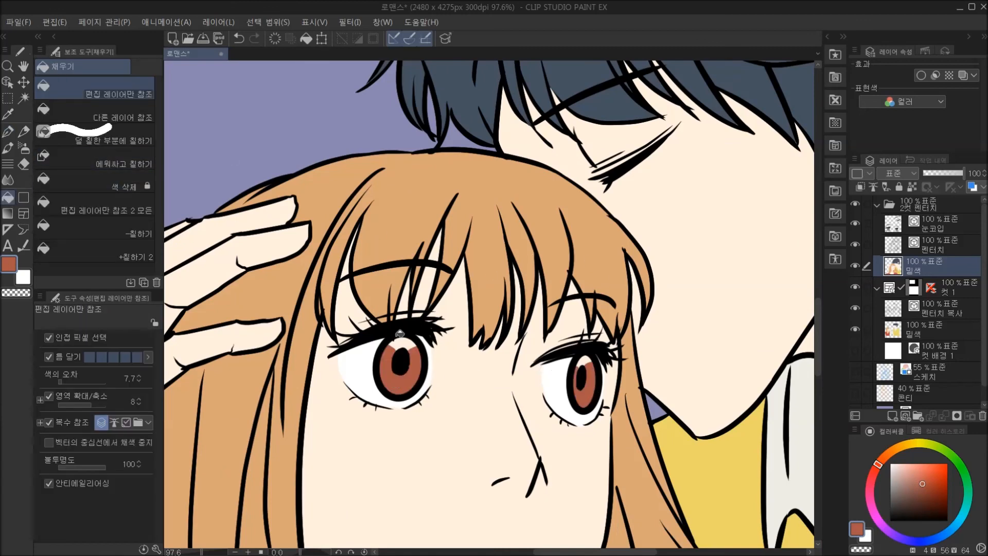
click(402, 345)
click(585, 359)
Review the flat colours of both panels with the whole page in view.
scroll(620, 304, down, 5)
drag(635, 455, 658, 355)
scroll(658, 355, down, 2)
drag(728, 376, 699, 373)
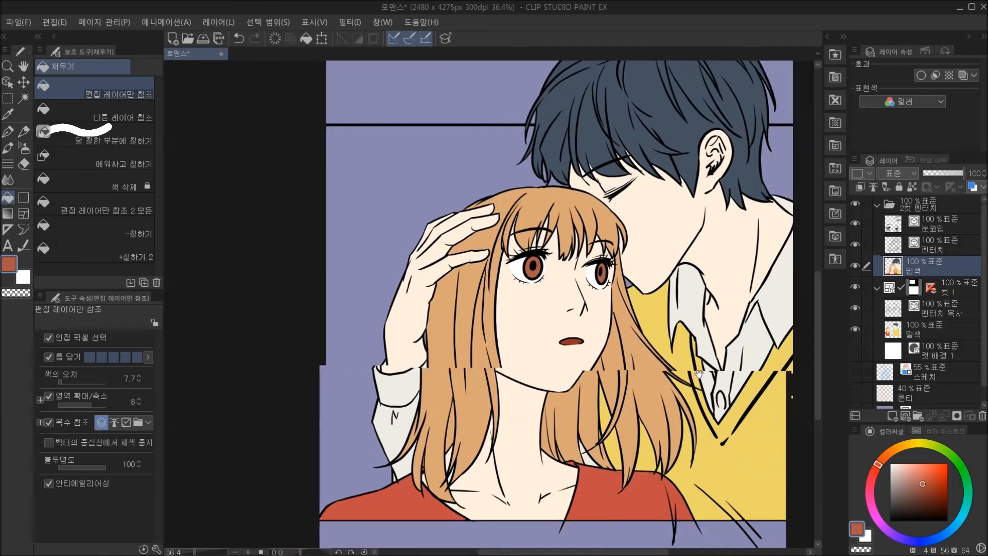
scroll(699, 374, down, 2)
drag(685, 305, 665, 345)
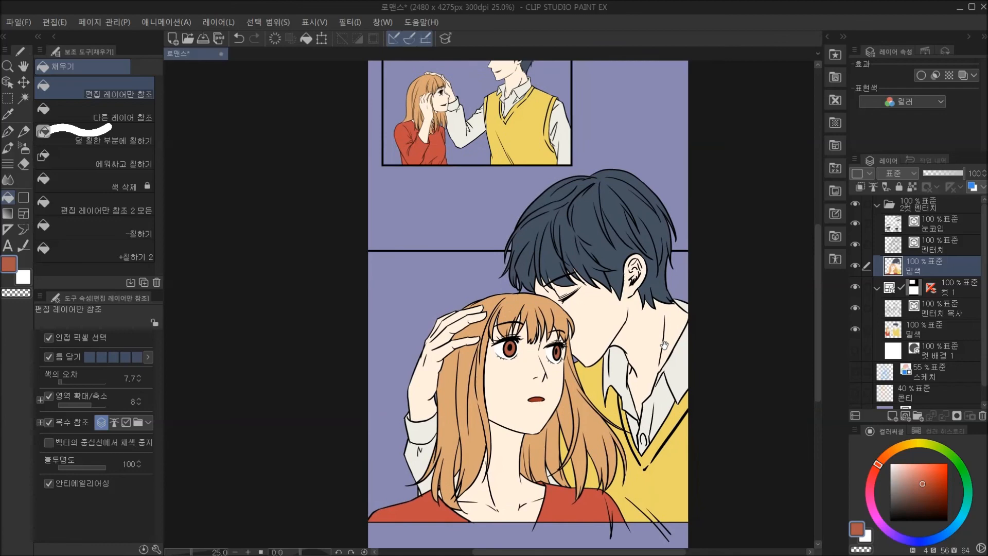
scroll(667, 342, down, 1)
drag(667, 346, 639, 345)
scroll(638, 336, up, 1)
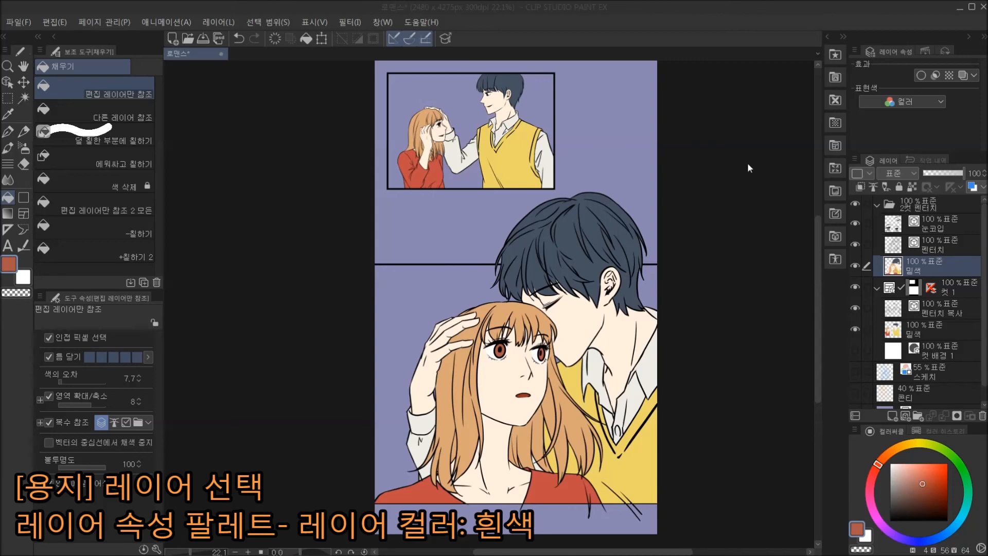
Set the layer colour of the 용지 paper layer to white (FFFFFF).
scroll(941, 393, down, 1)
click(942, 393)
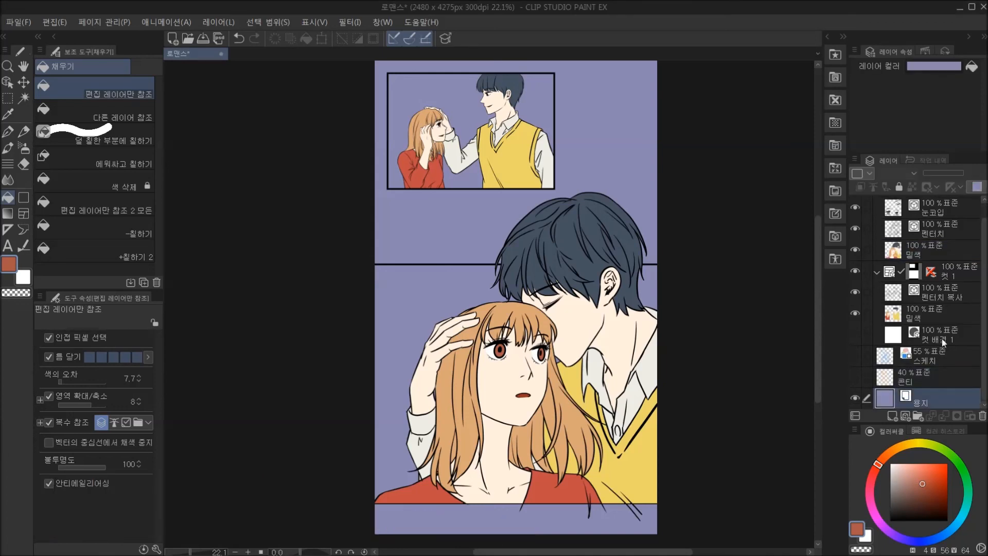
click(956, 66)
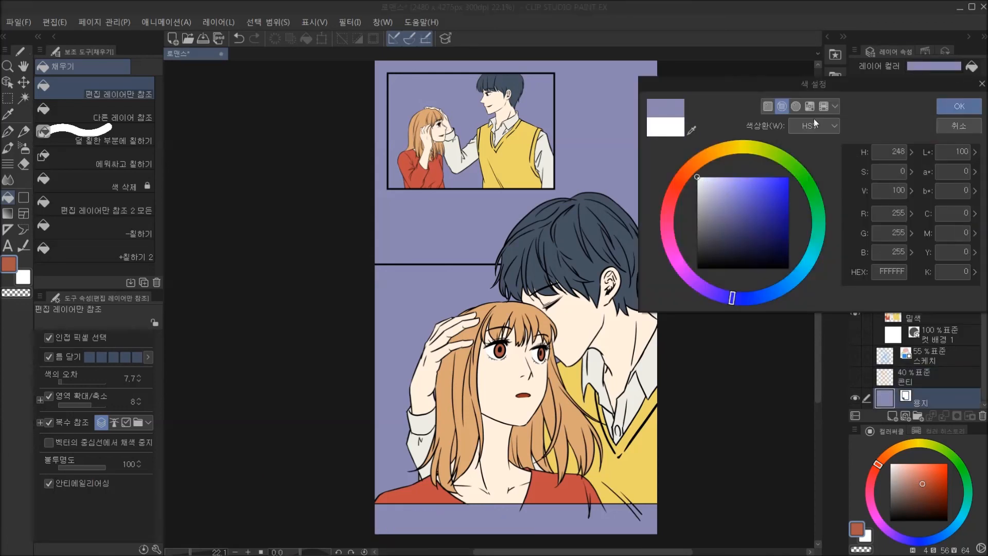
click(959, 106)
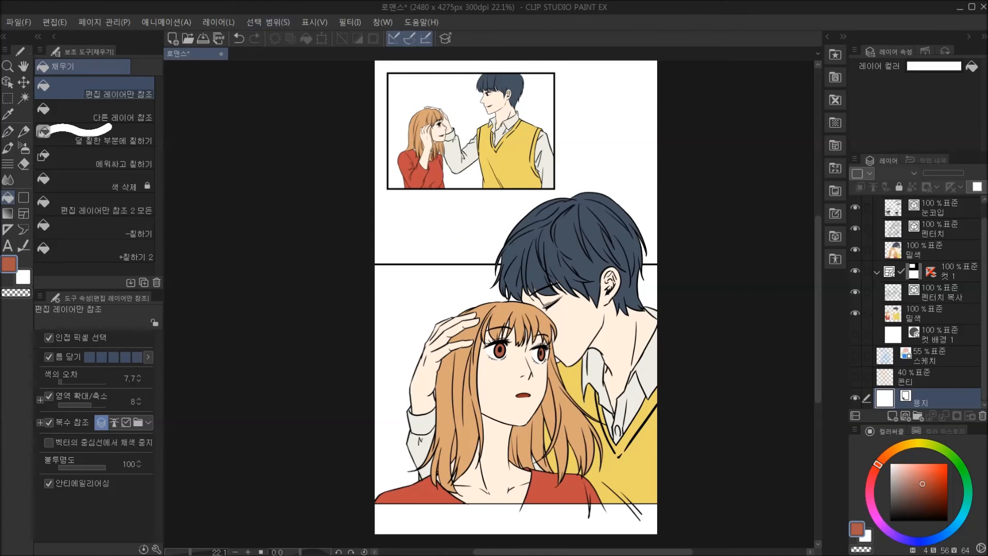